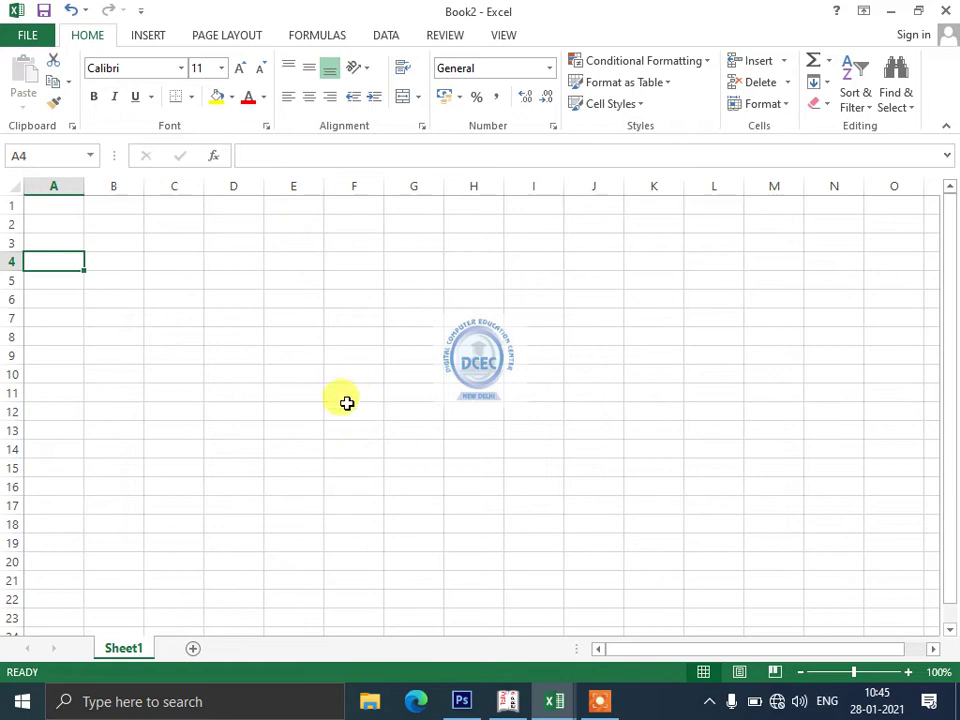
Zoom the empty Sheet1 to 180% and select cell A1
left_click(907, 672)
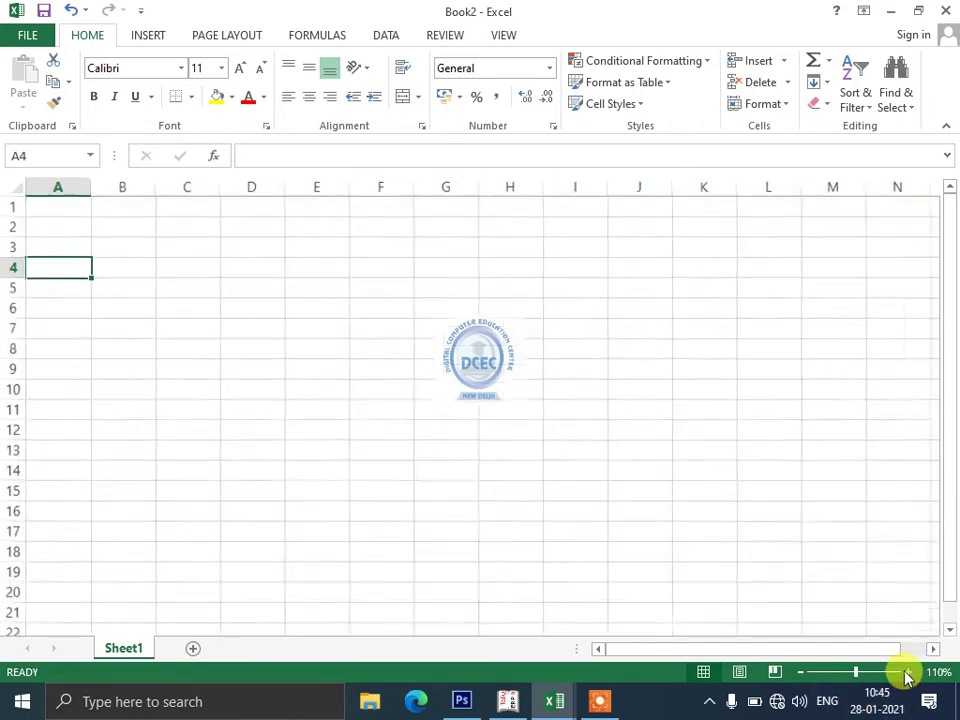
left_click(907, 672)
left_click(907, 672)
left_click(907, 672)
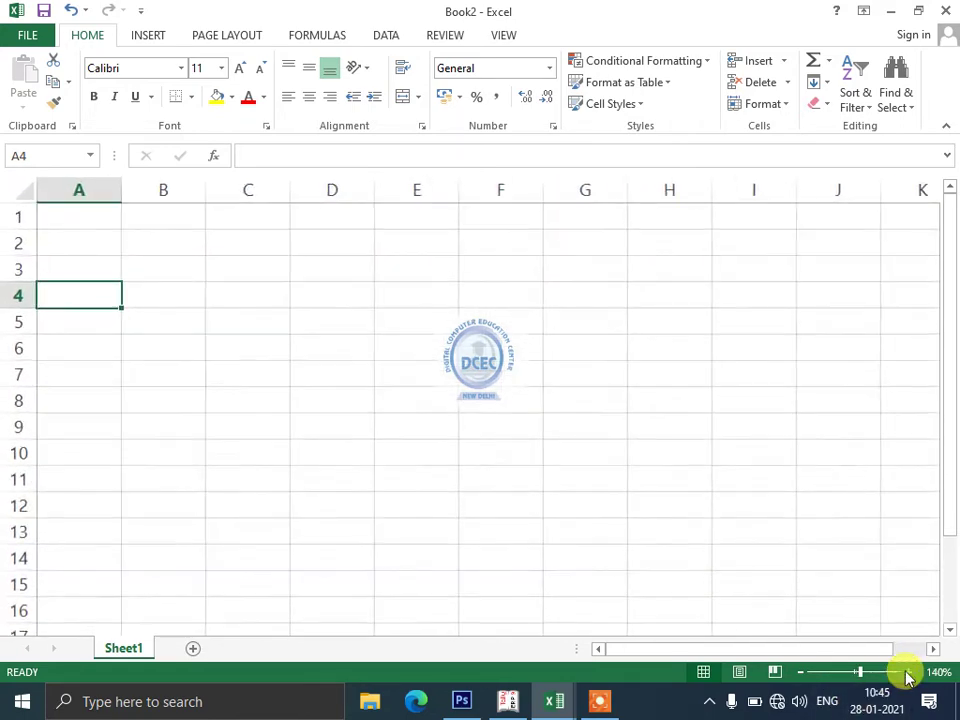
left_click(907, 672)
left_click(907, 672)
left_click(907, 672)
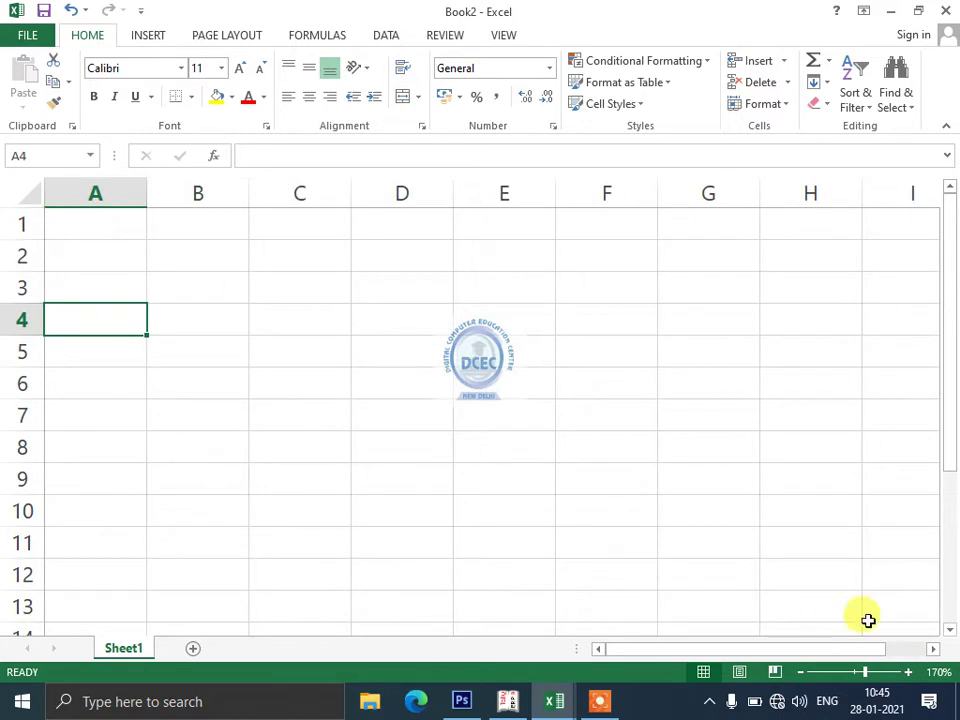
left_click(907, 672)
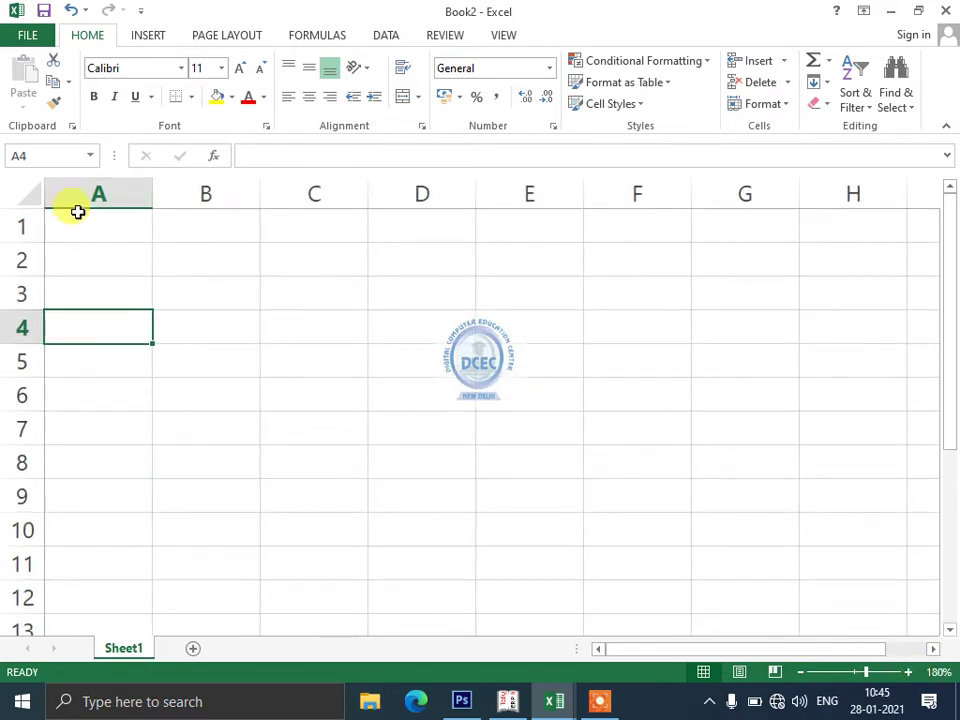
left_click(78, 223)
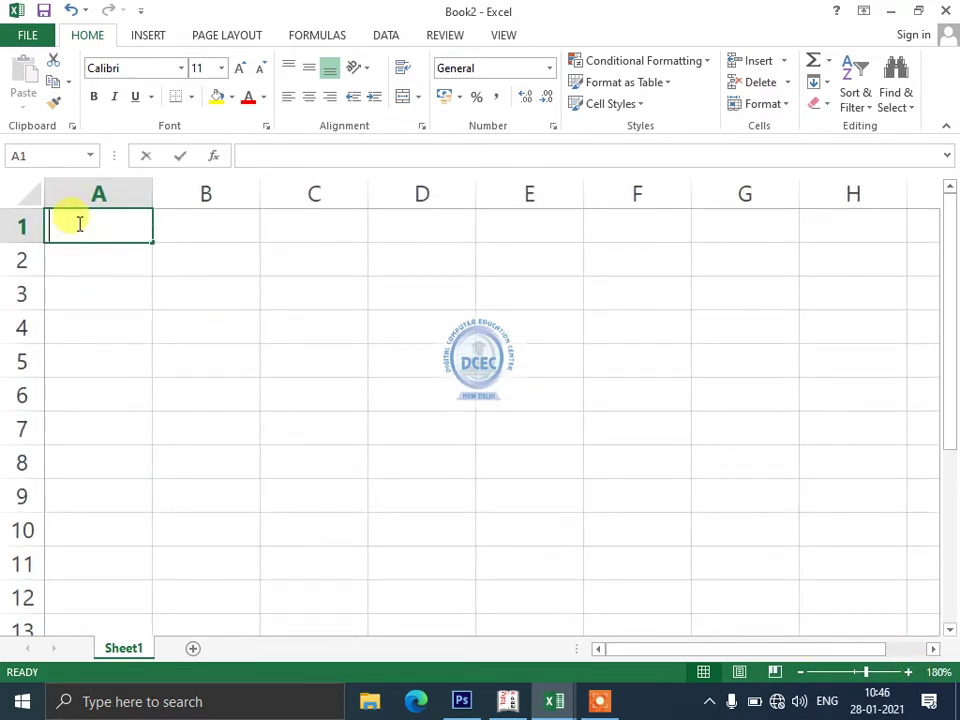
Enter 33, 44, 55, 66, 77, 88, 99, 22, 33 and 44 down column A
type("33")
key("Return")
type("44")
key("Return")
type("55")
key("ctrl+Return")
key("Return")
type("66 ")
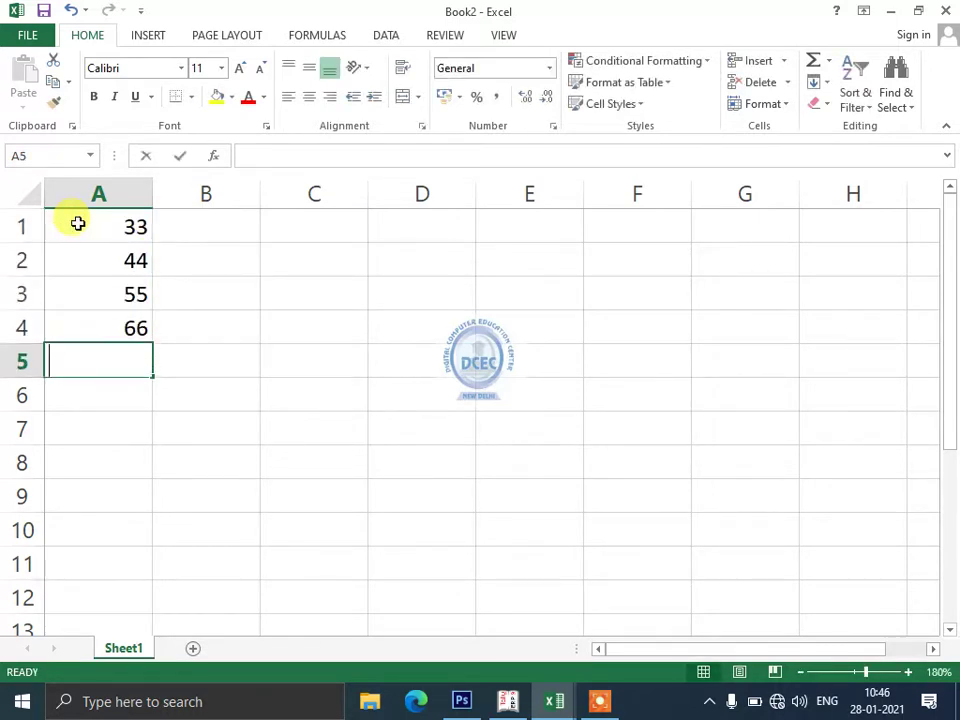
type("77 88 99")
key("Return")
type("22")
key("Return")
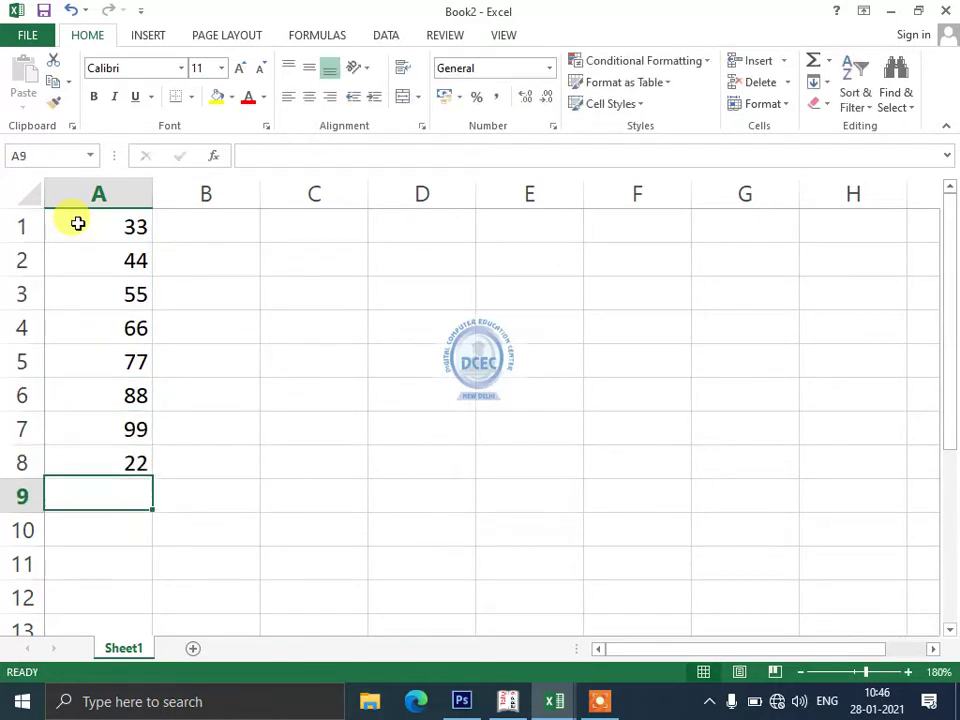
type("33")
key("Return")
type("44")
key("Up")
key("Up")
Clear the 22 from cell A8, leaving it blank
key("Up")
key("Up")
key("Up")
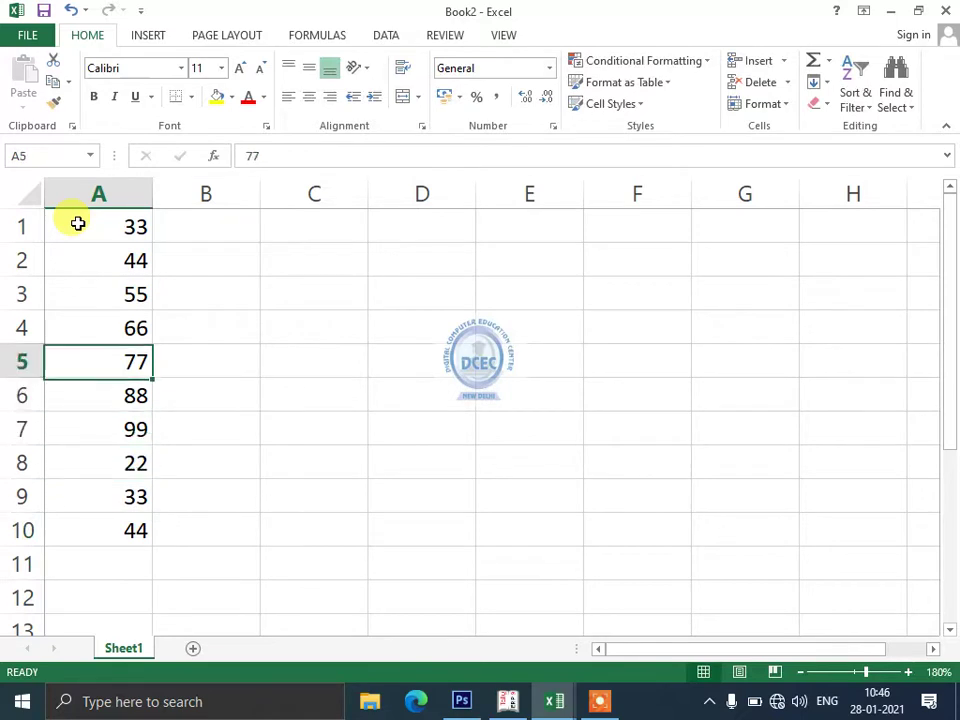
key("Up")
key("Up")
key("Up")
key("Up")
key("Down")
key("Down")
key("Down")
key("Down")
key("Down")
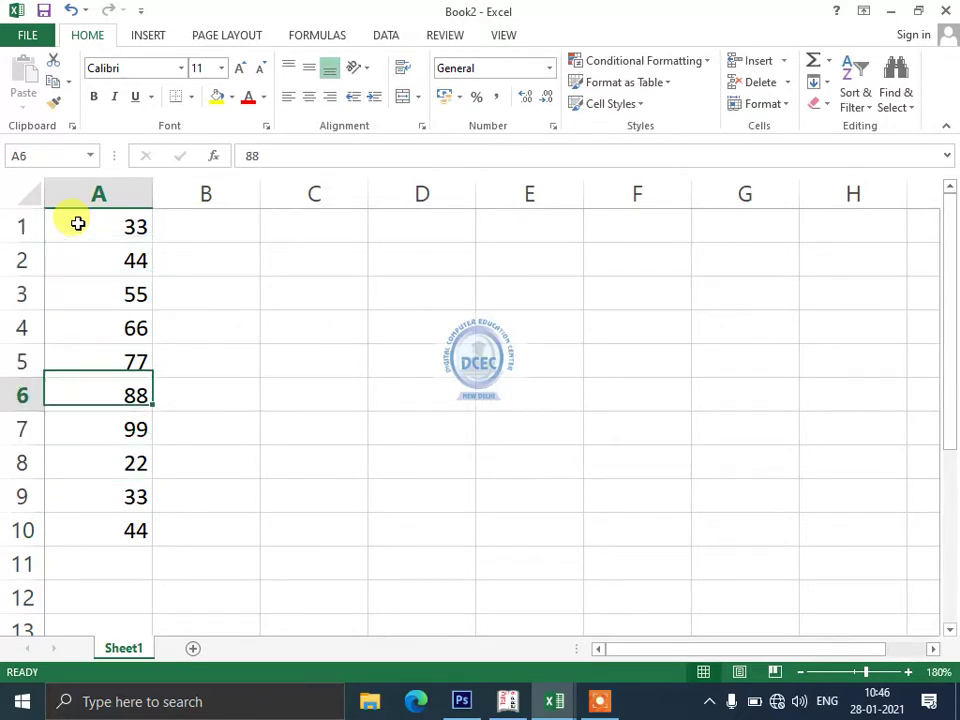
key("Down")
key("Down")
key("Down")
key("Up")
key("Up")
key("Up")
key("Down")
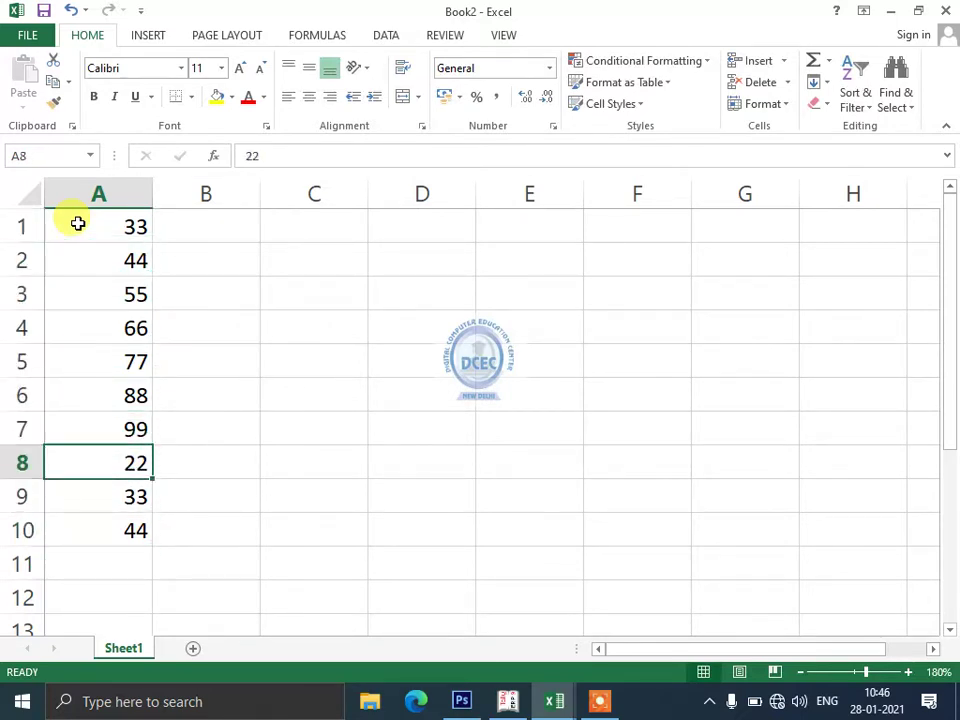
key("Delete")
Replace A5 with the text EWE and A3 with EE
key("Up")
key("Up")
key("Up")
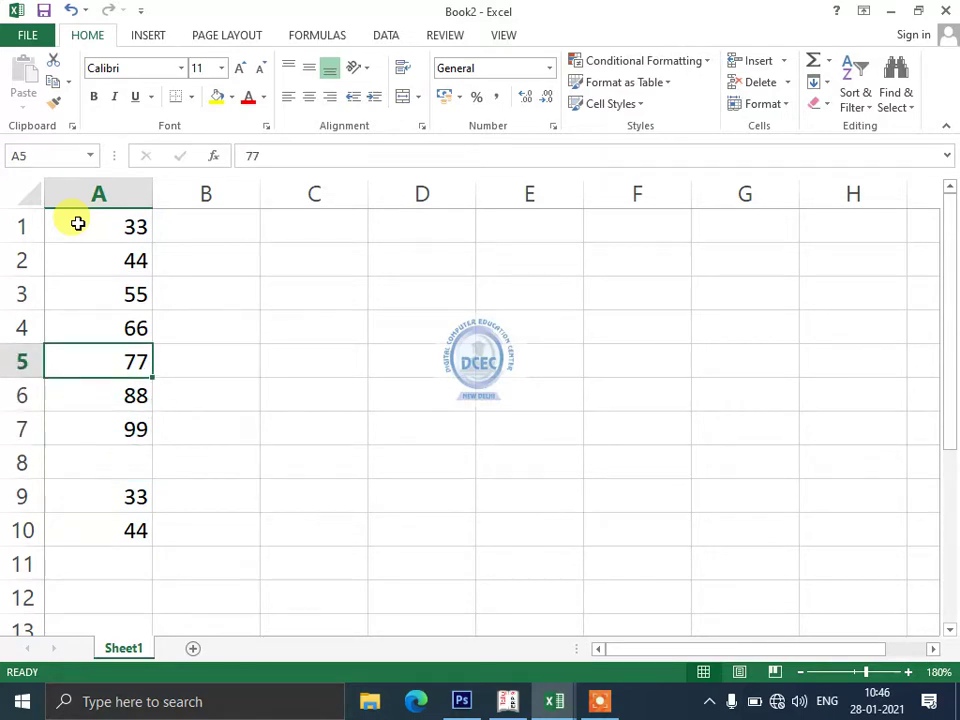
type("EWE")
key("Up")
key("Up")
type("22")
key("ctrl+Return")
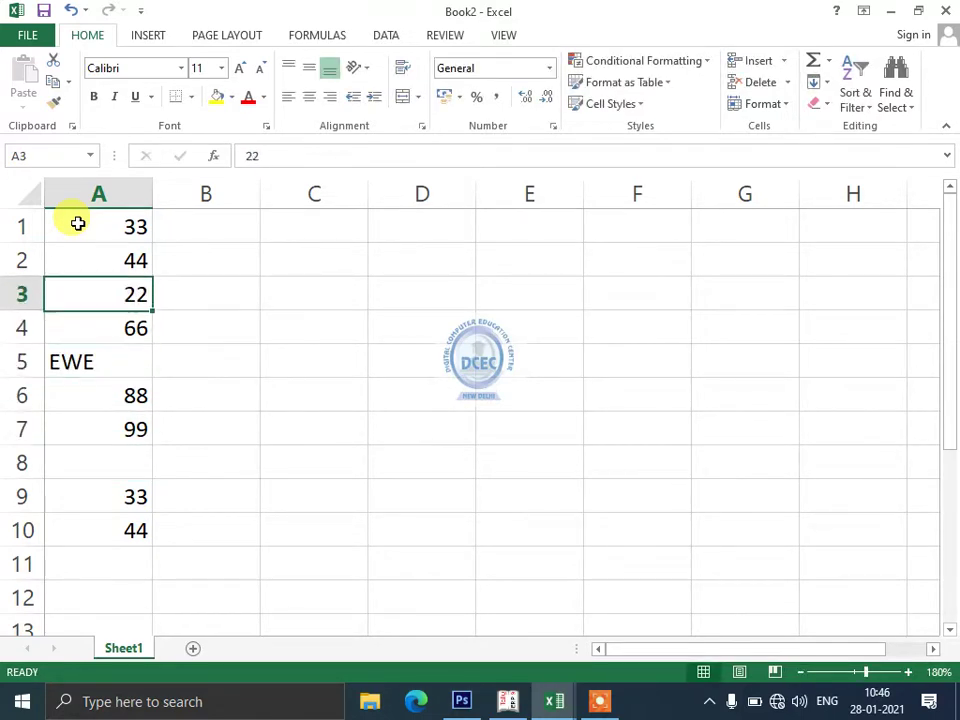
type("3")
key("ctrl+Return")
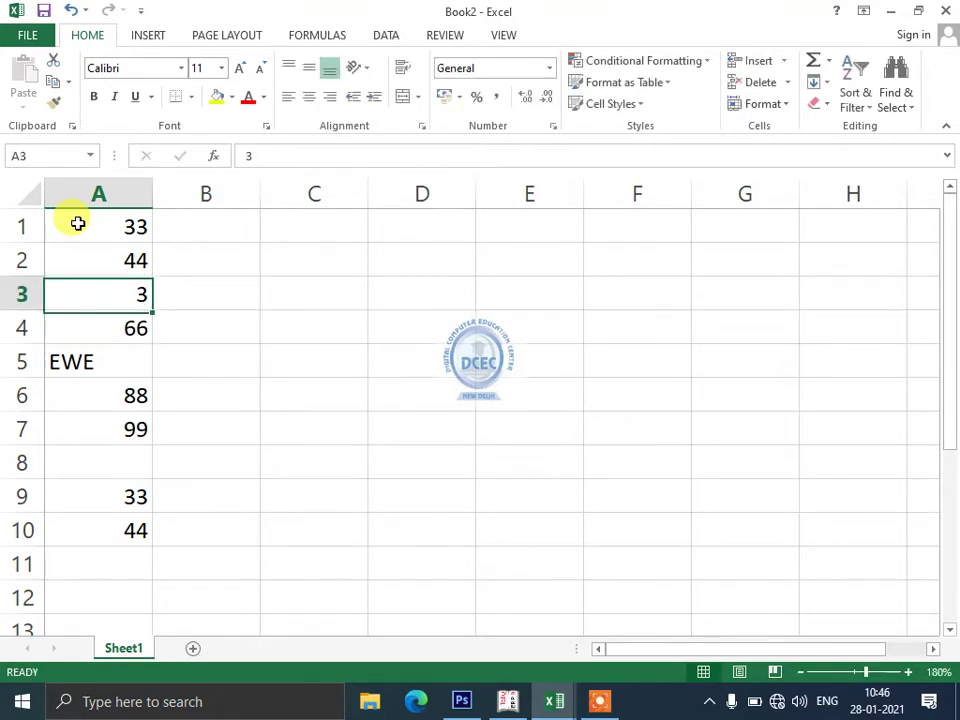
type("EE")
key("Return")
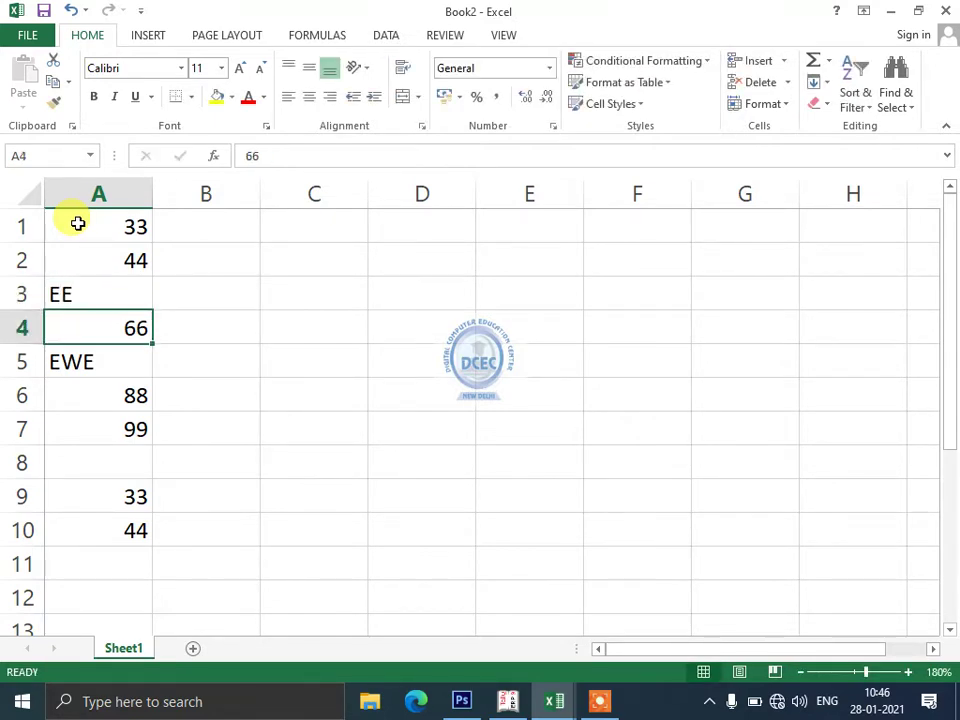
Select A1:A4 to check the count and sum on the status bar
key("Right")
key("Up")
key("Left")
key("Up")
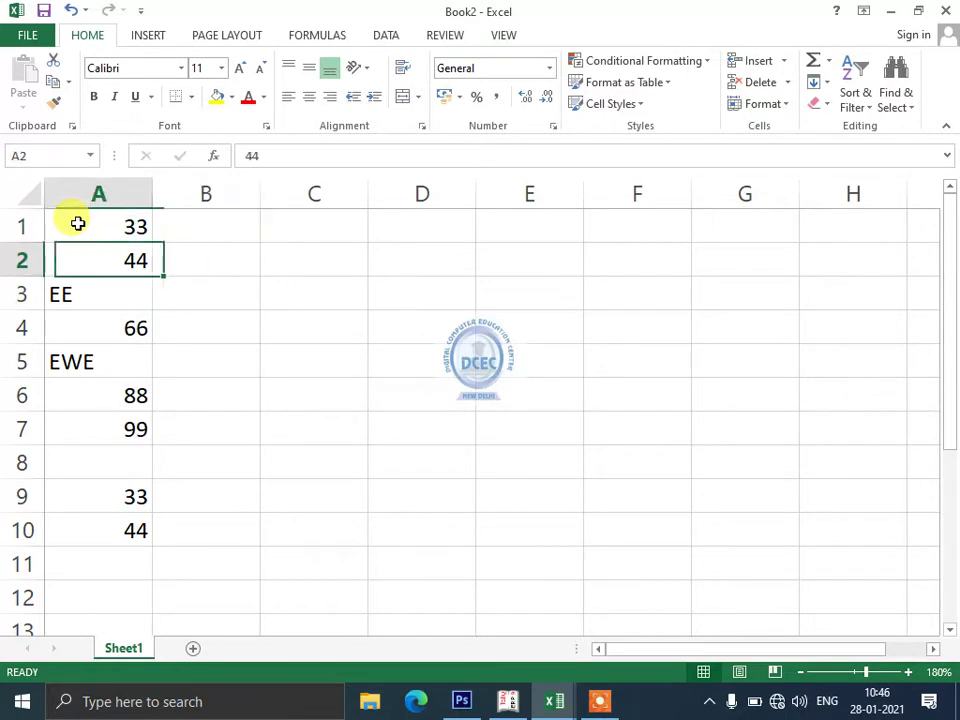
key("Up")
key("shift+Down")
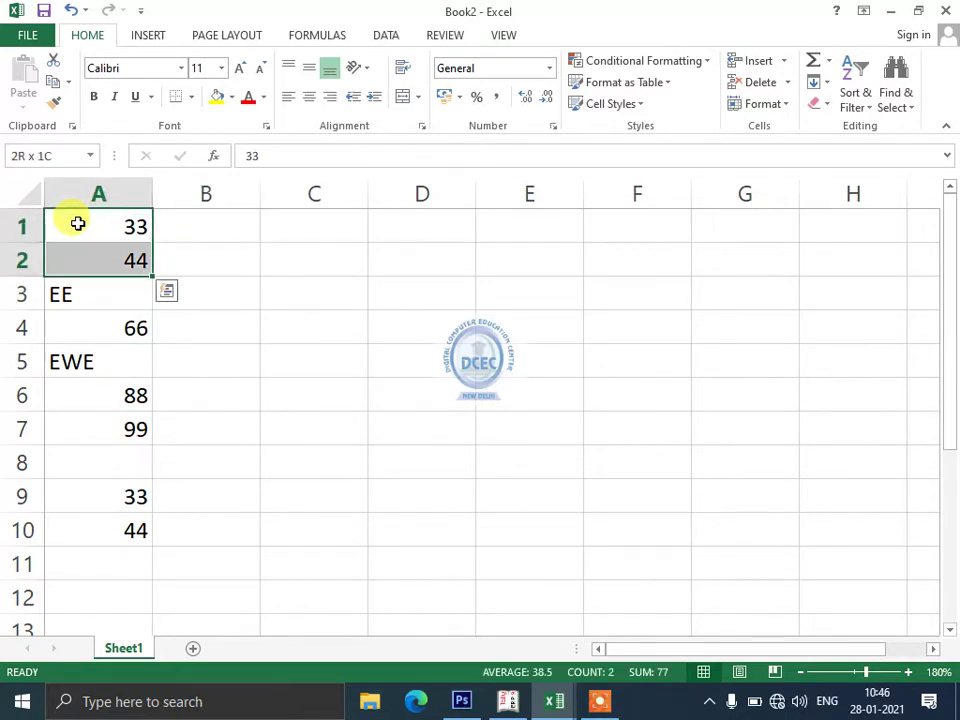
key("shift+Down")
key("shift+Down")
key("shift+Down")
key("shift+Down")
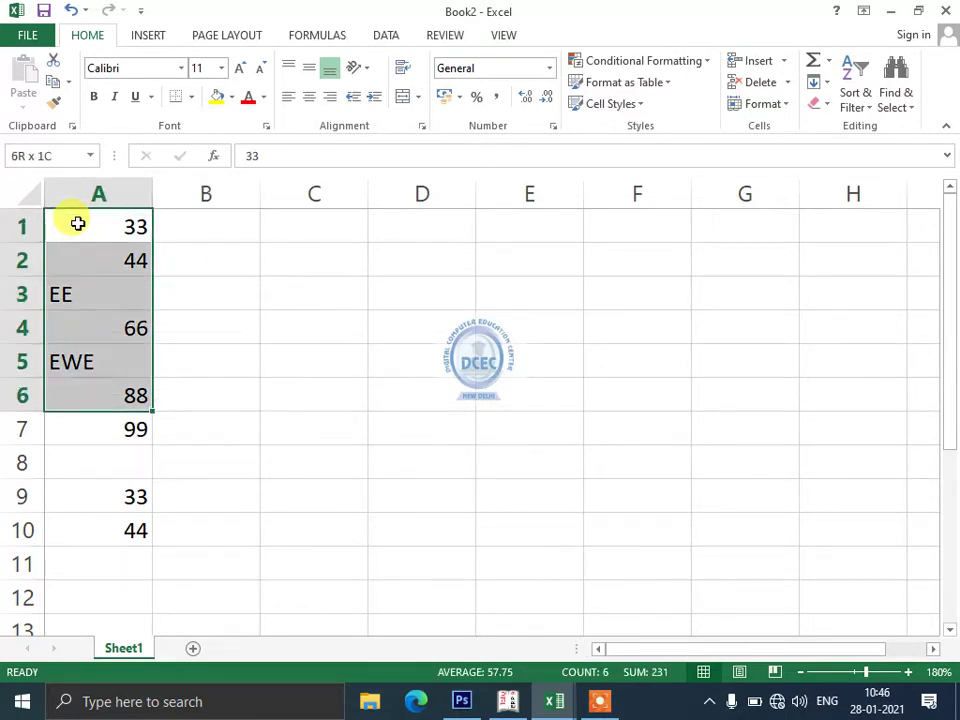
key("shift+Down")
key("shift+Down")
key("shift+Down")
key("Right")
key("Down")
key("Down")
key("Down")
key("Down")
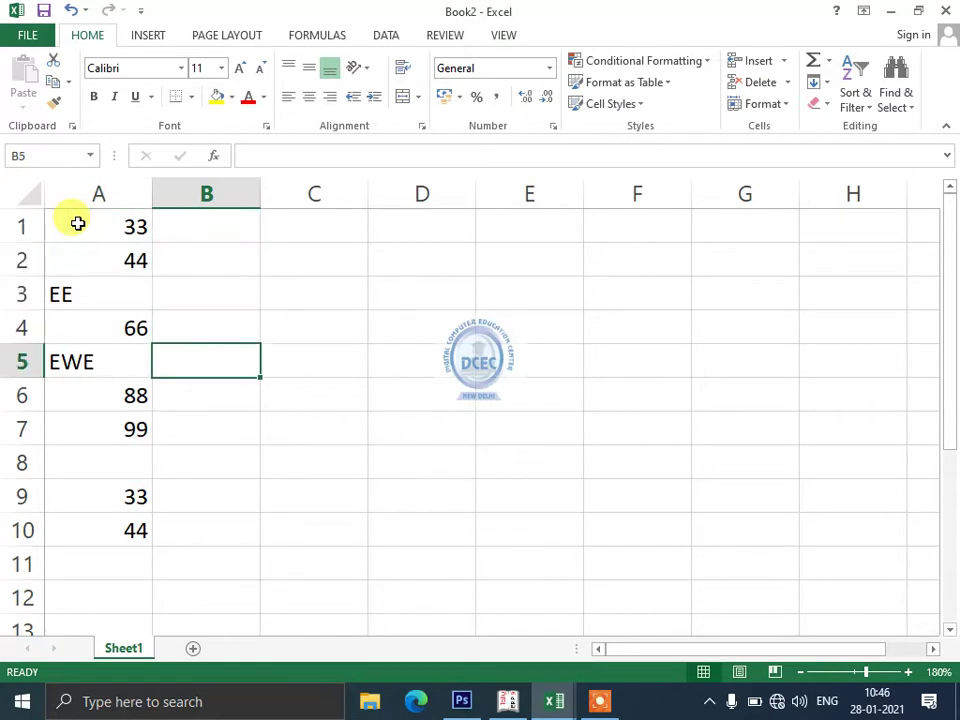
Enter =COUNT(A1:A10) in B5, returning 7, and check the uncounted cells A8, A3, A5
type("=CP")
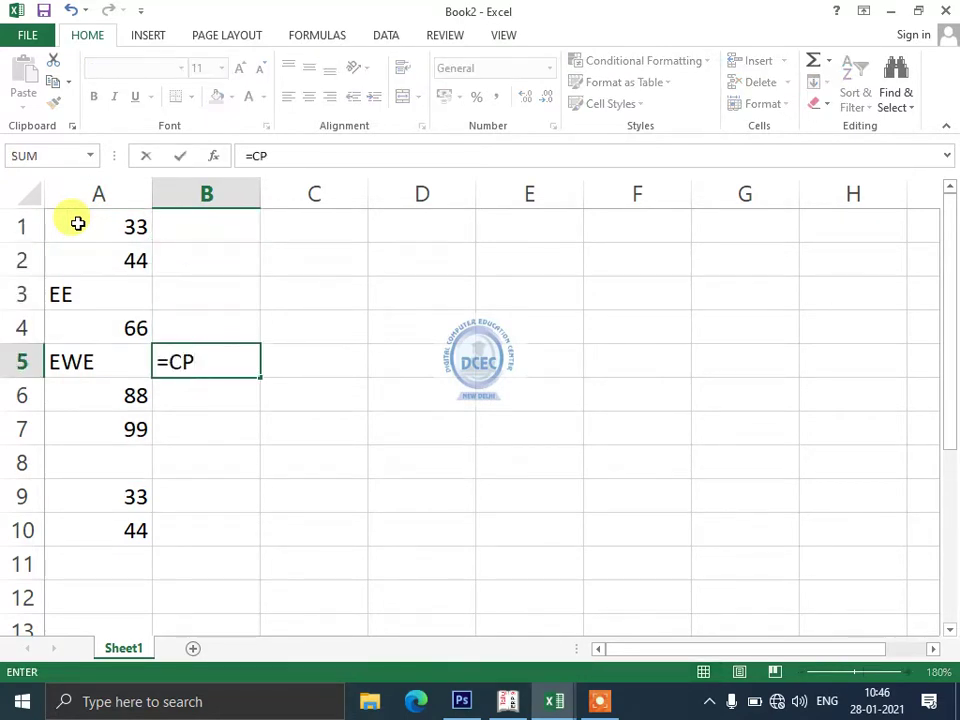
key("BackSpace")
type("OUNT")
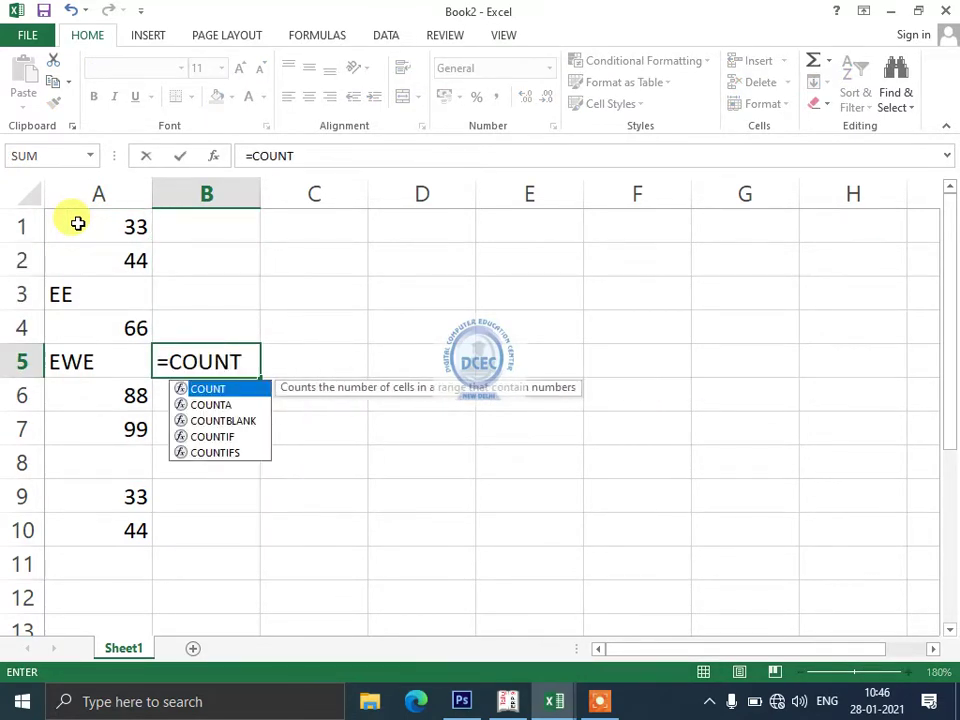
type("(")
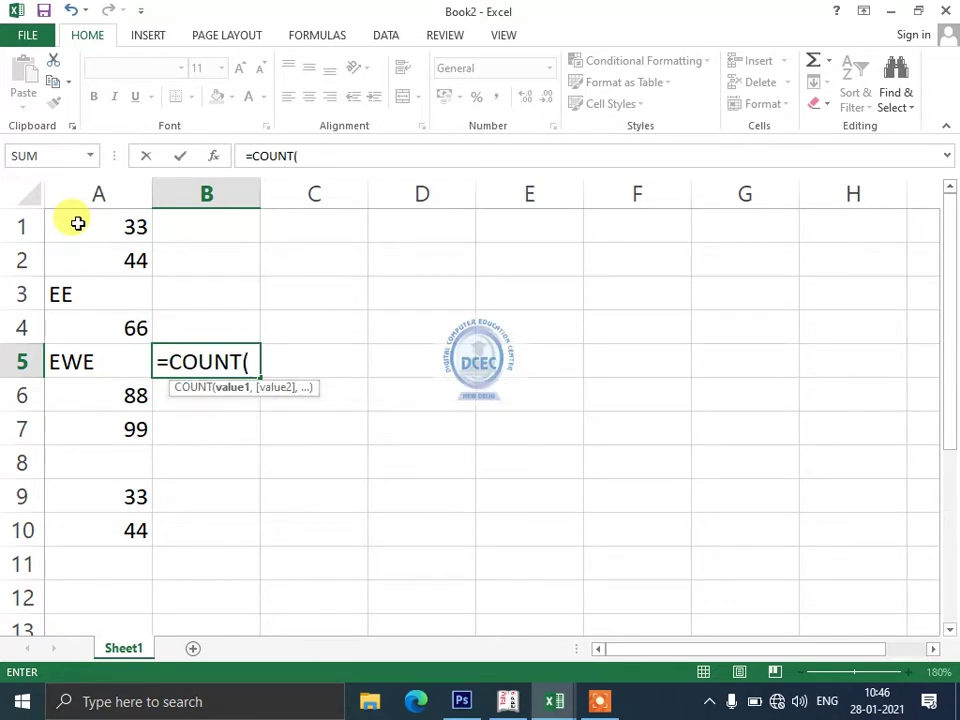
type("A1:")
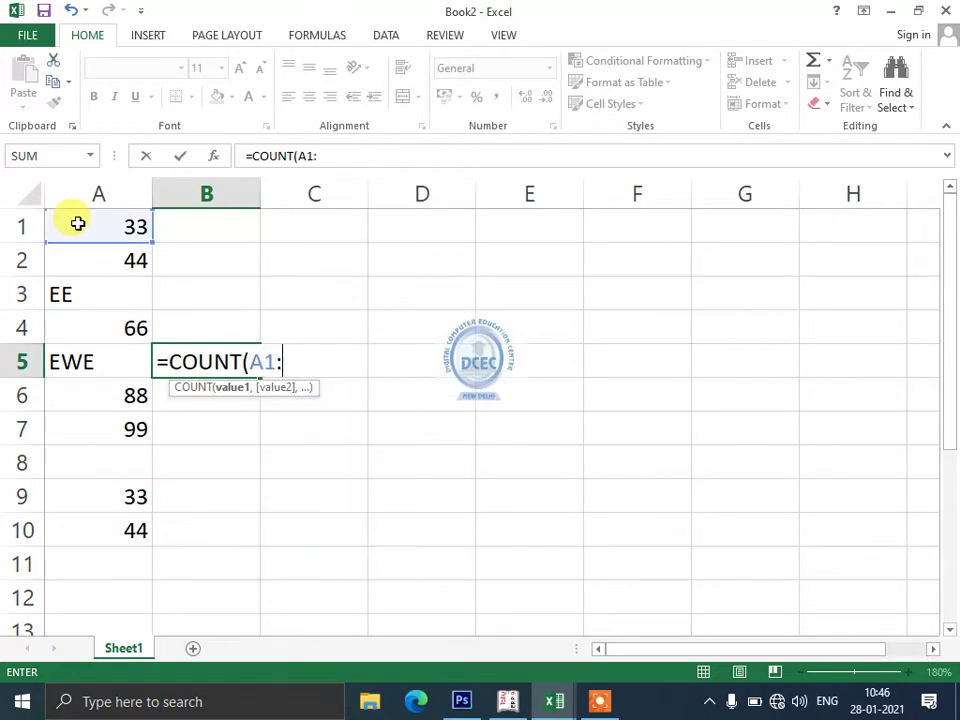
type("A10)")
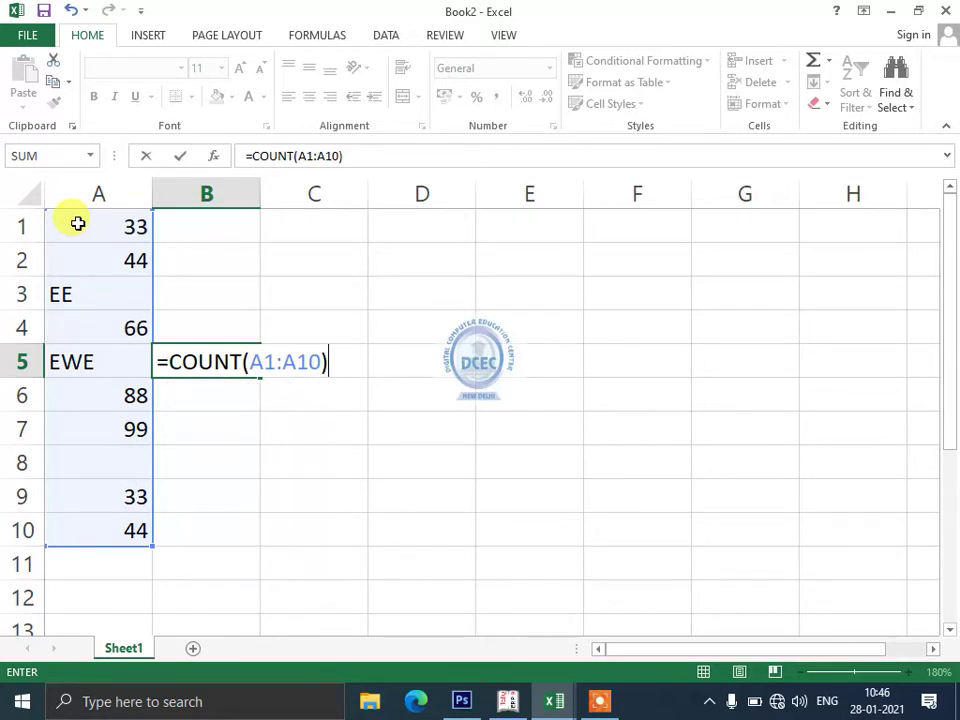
key("Return")
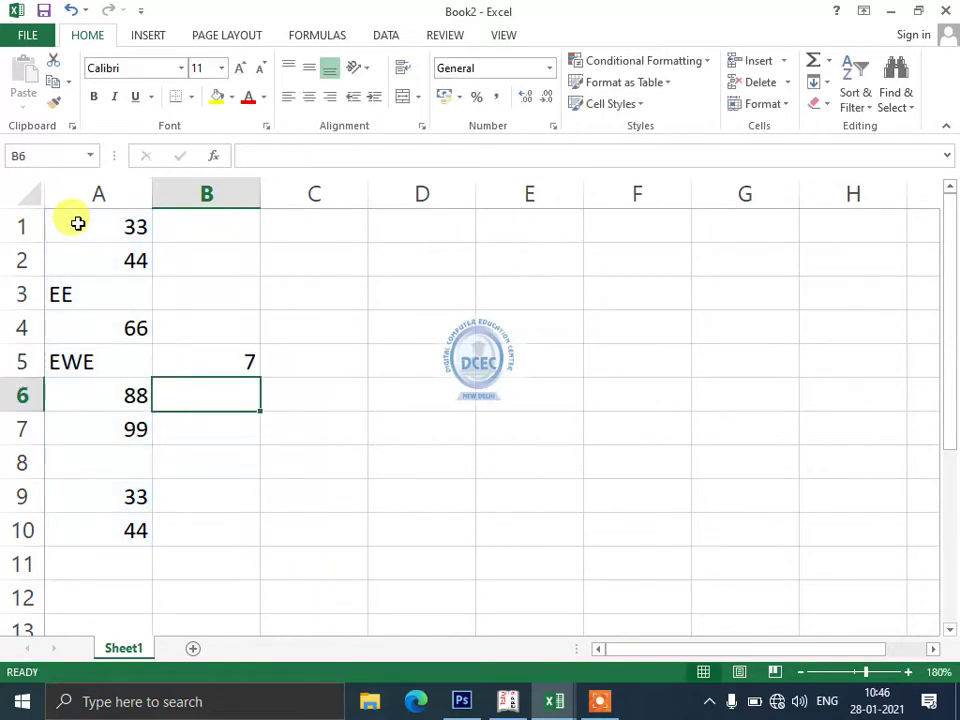
key("Up")
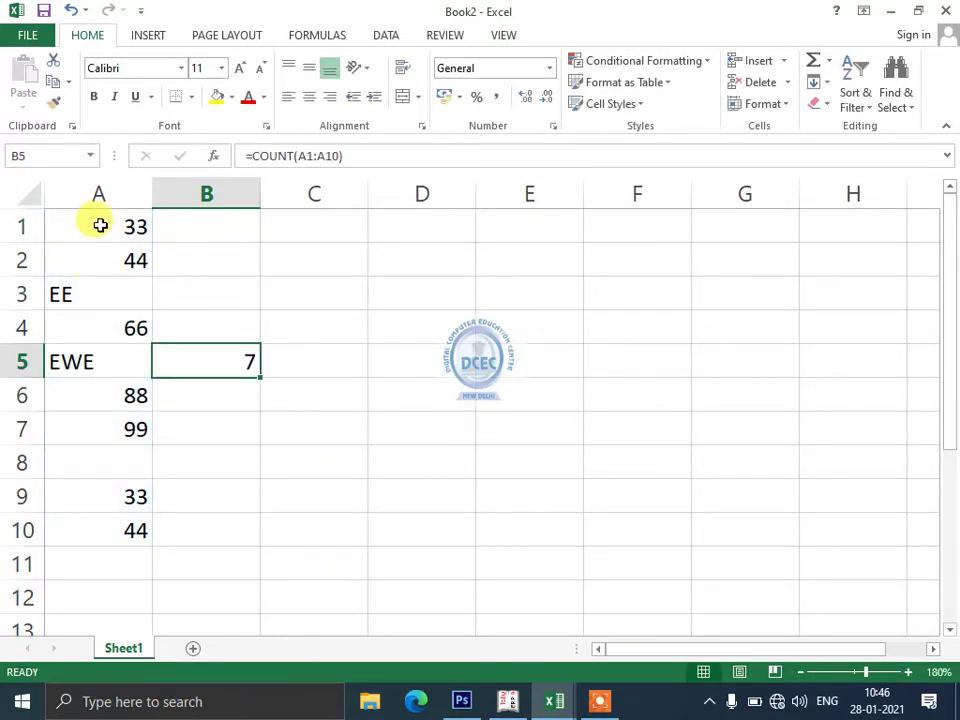
left_click(103, 452)
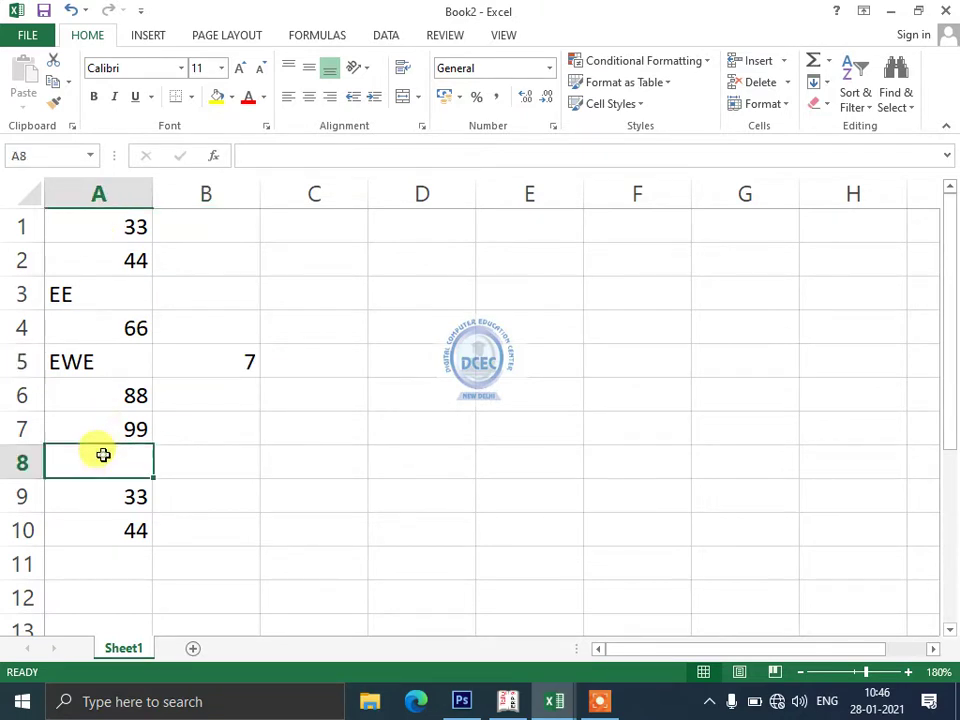
left_click(77, 285)
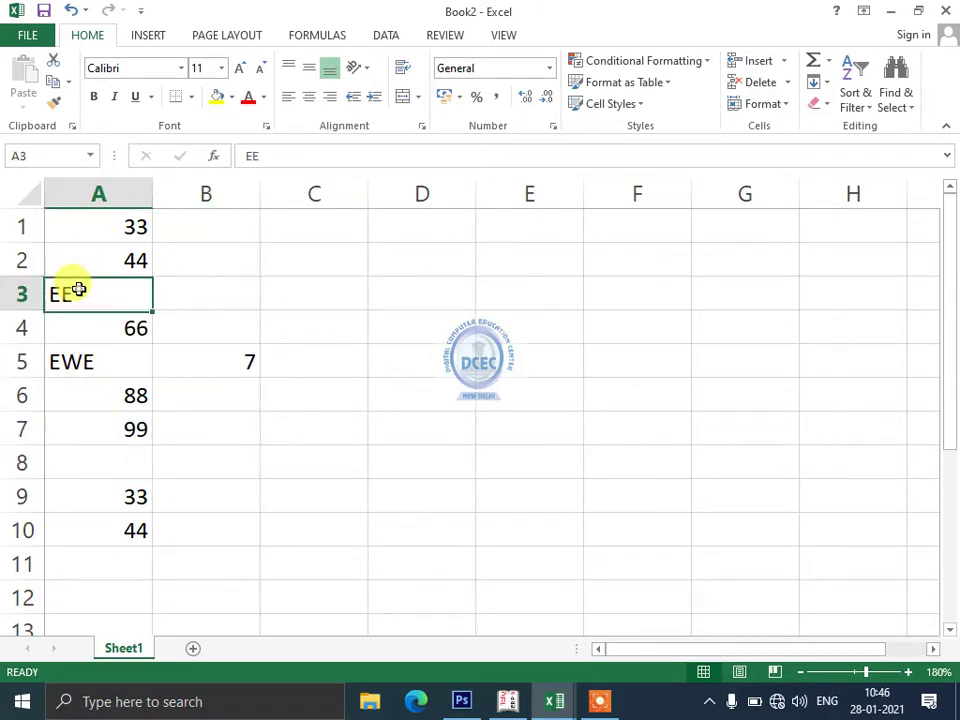
left_click(76, 358)
left_click(241, 362)
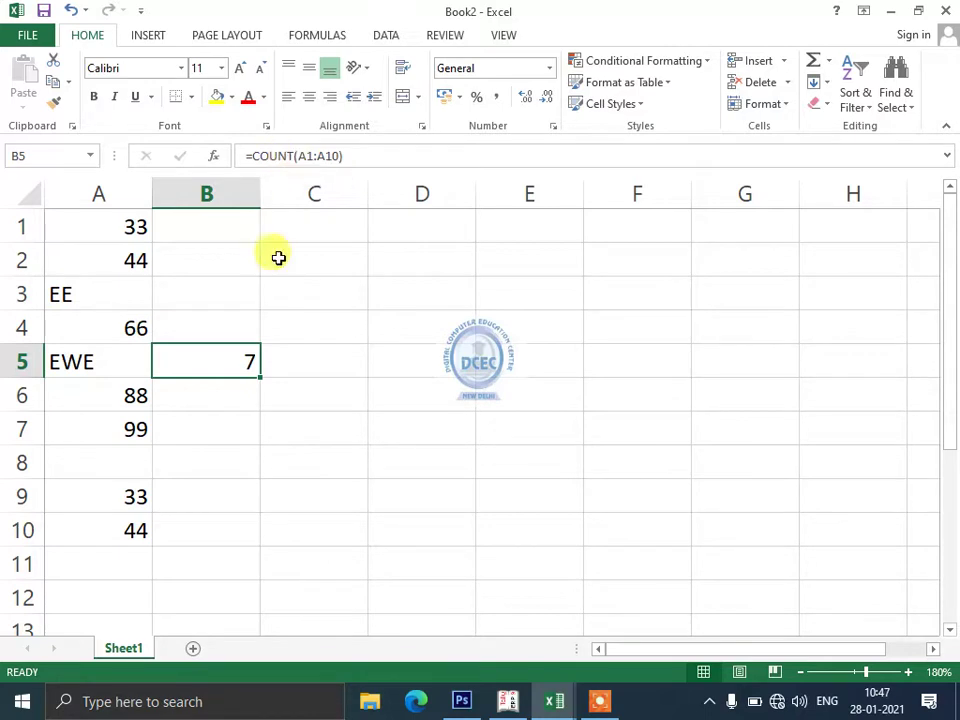
Enter =COUNTA(A1:A10) in B6, returning 9, and recheck the empty cell A8
left_click(213, 389)
type("=")
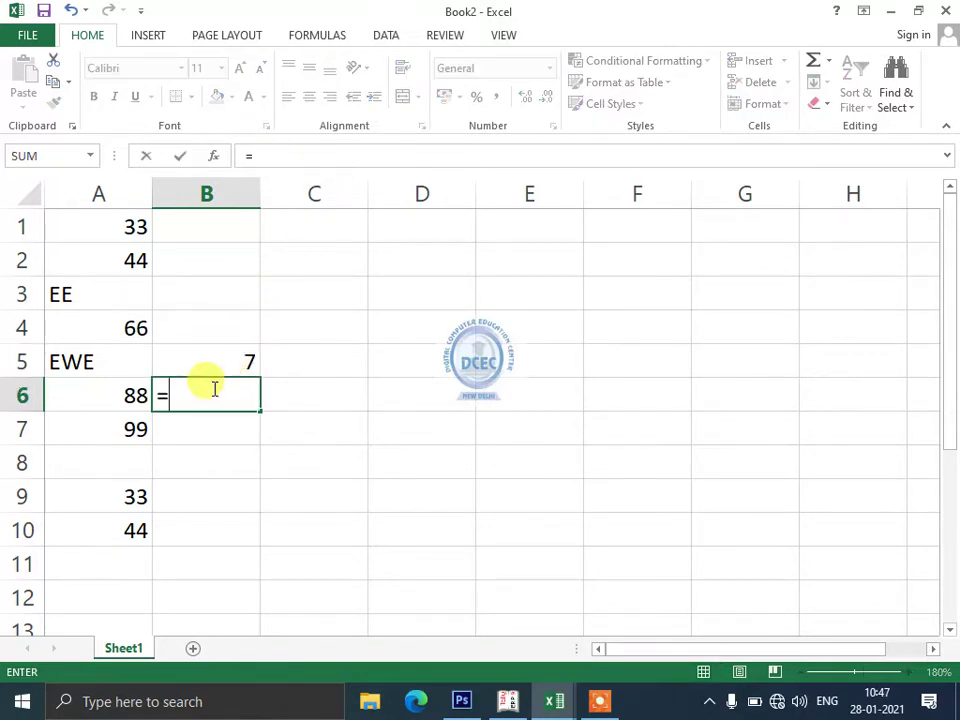
type("COUNT")
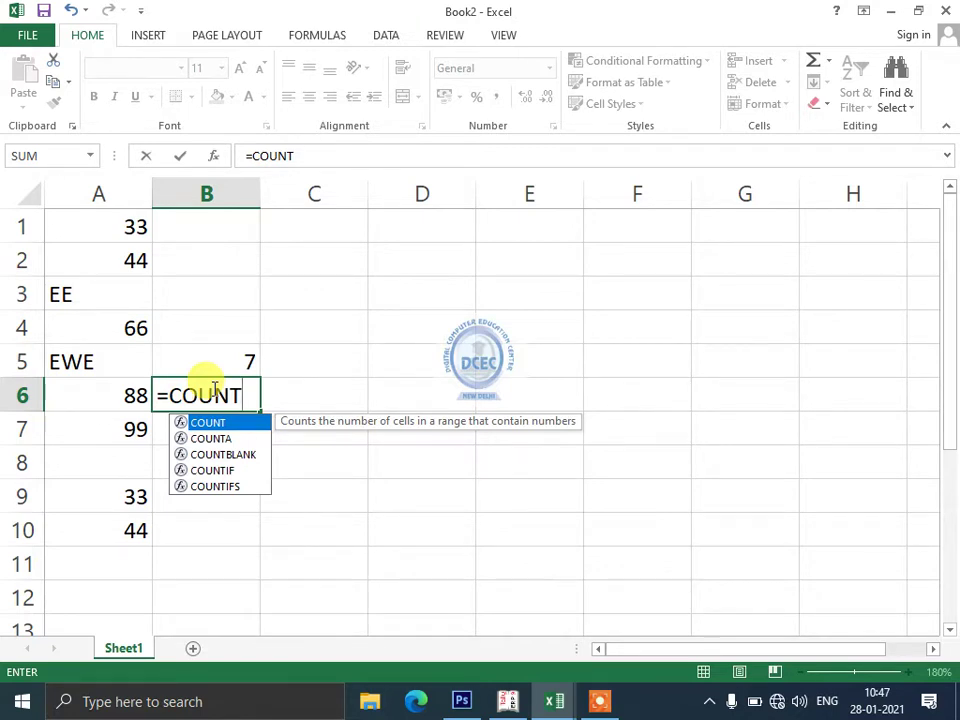
type("A")
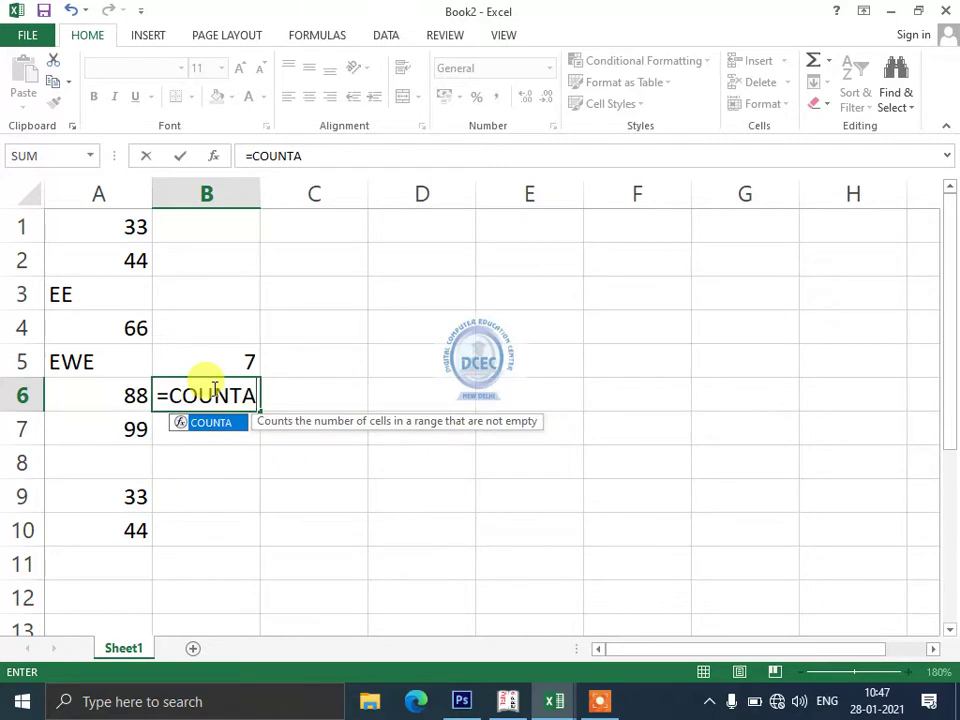
type("(A1:A10")
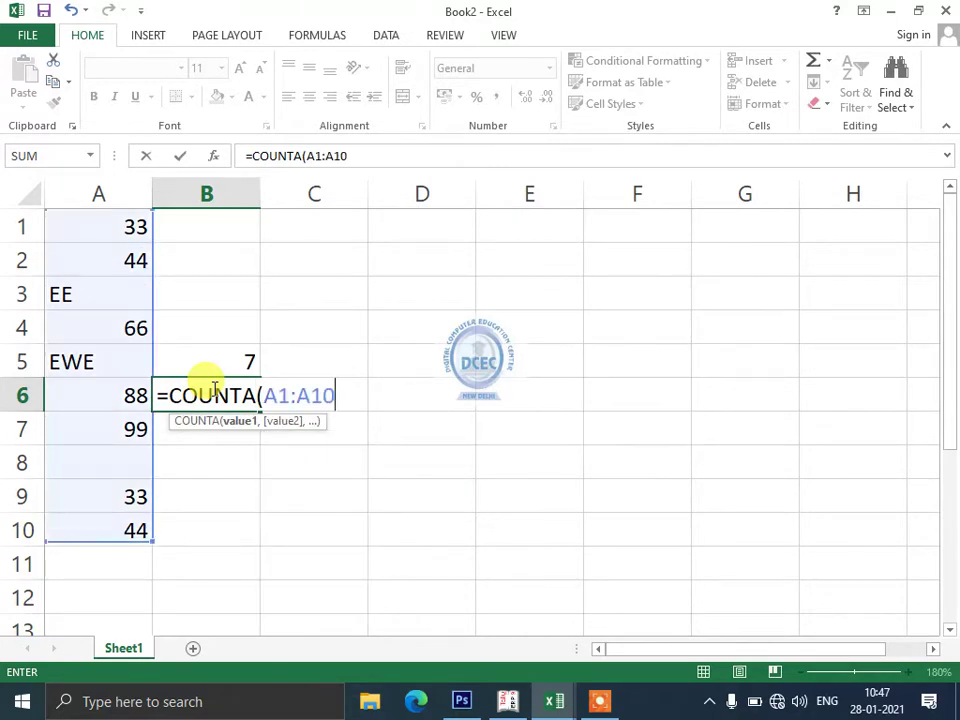
type(")")
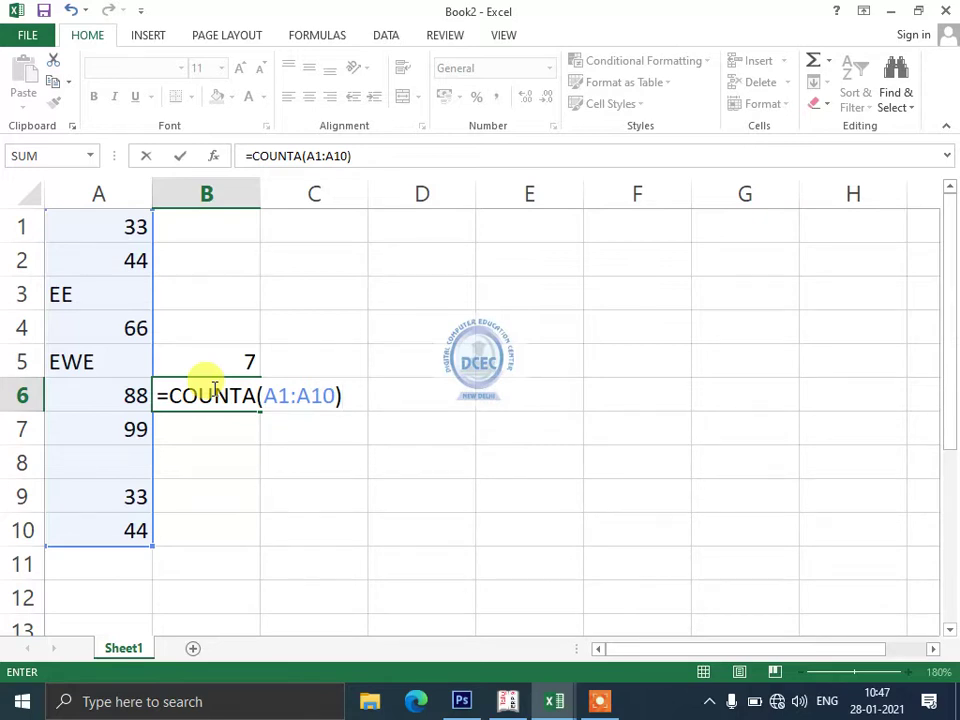
key("Return")
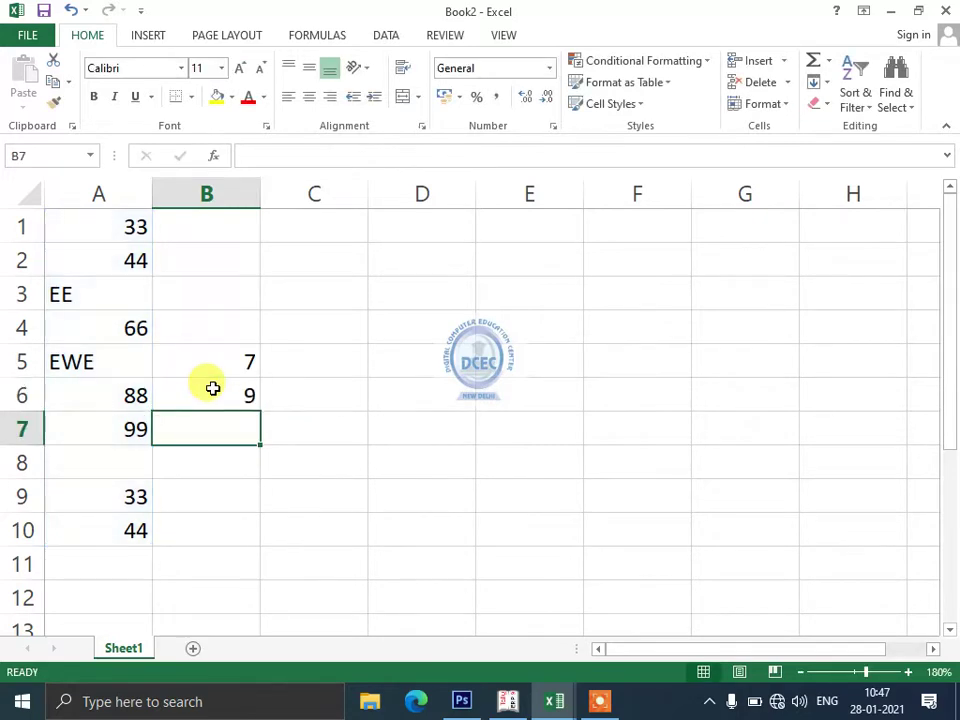
left_click(213, 388)
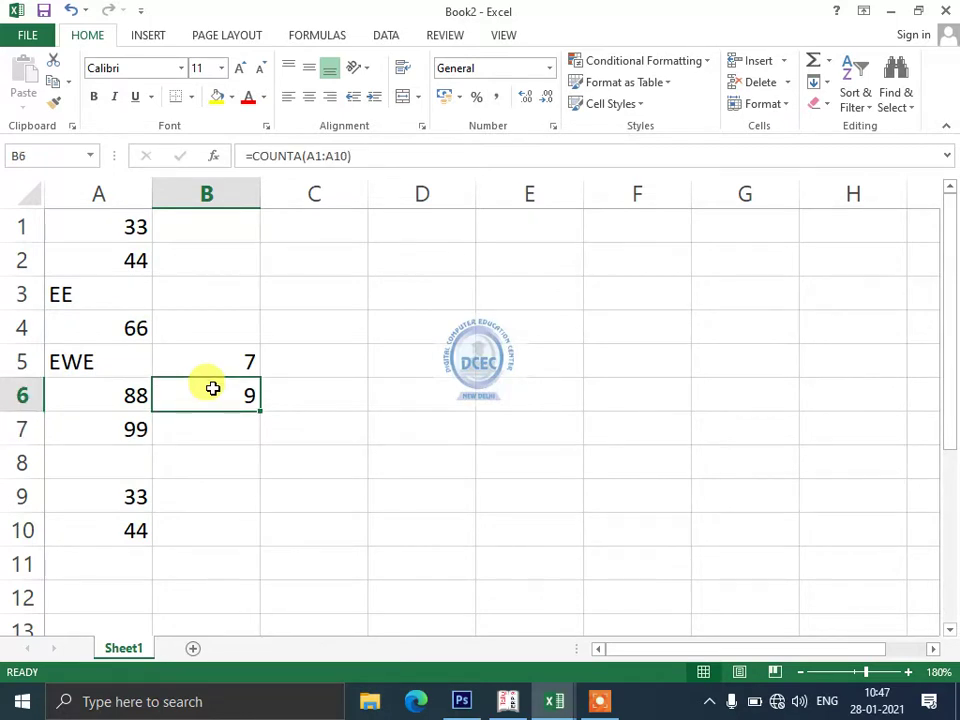
left_click(111, 465)
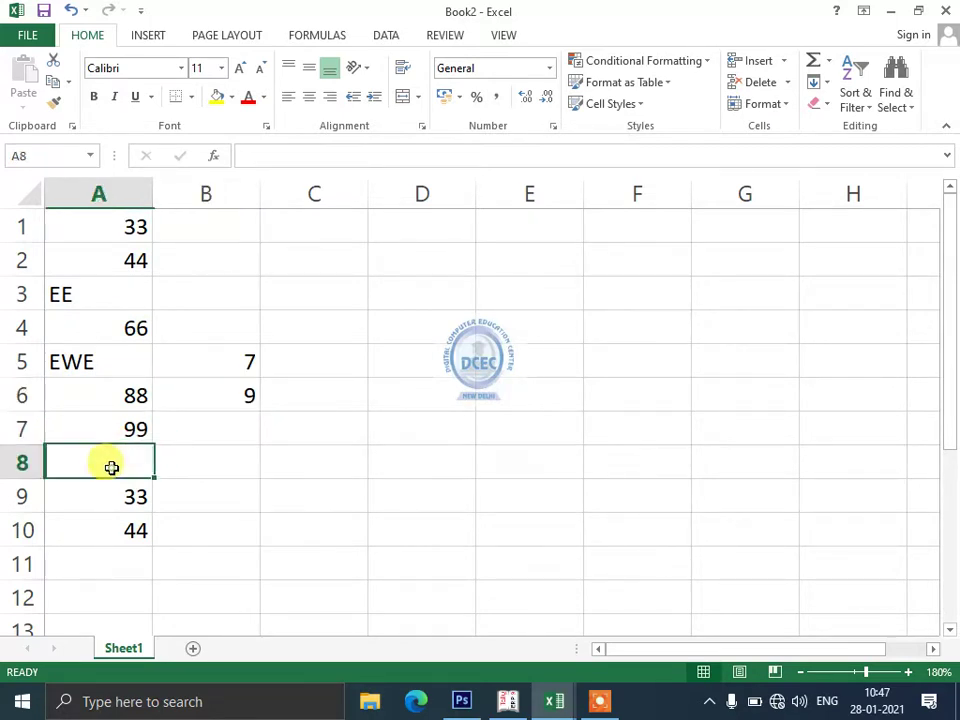
left_click(211, 430)
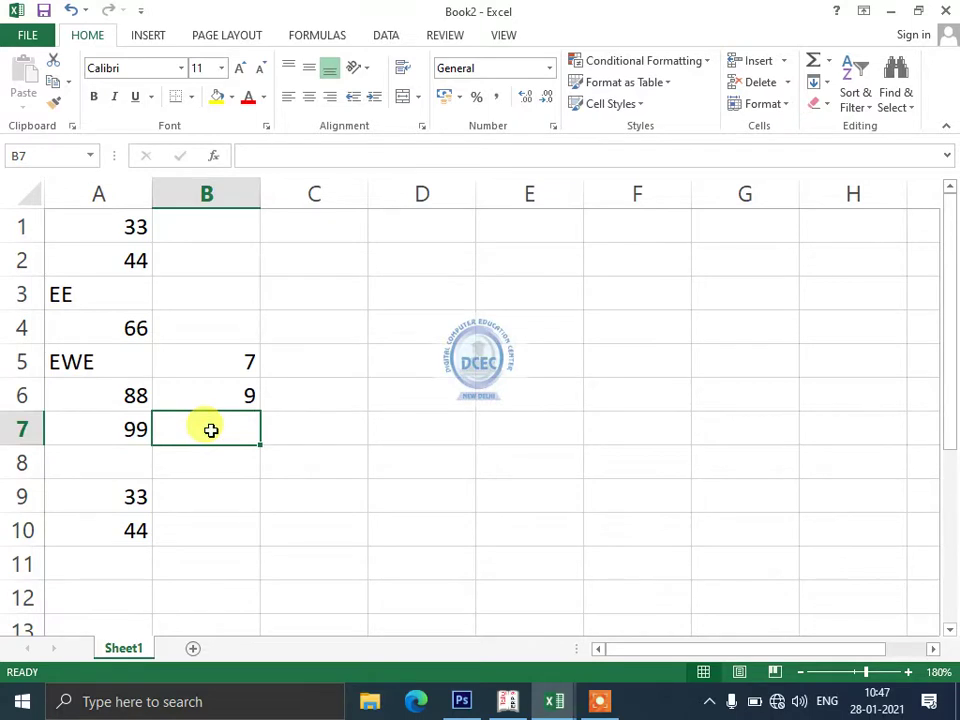
Enter =COUNTBLANK(A1:A10) in B7, returning 1, and review the counts in B5:B7
type("=COUNT")
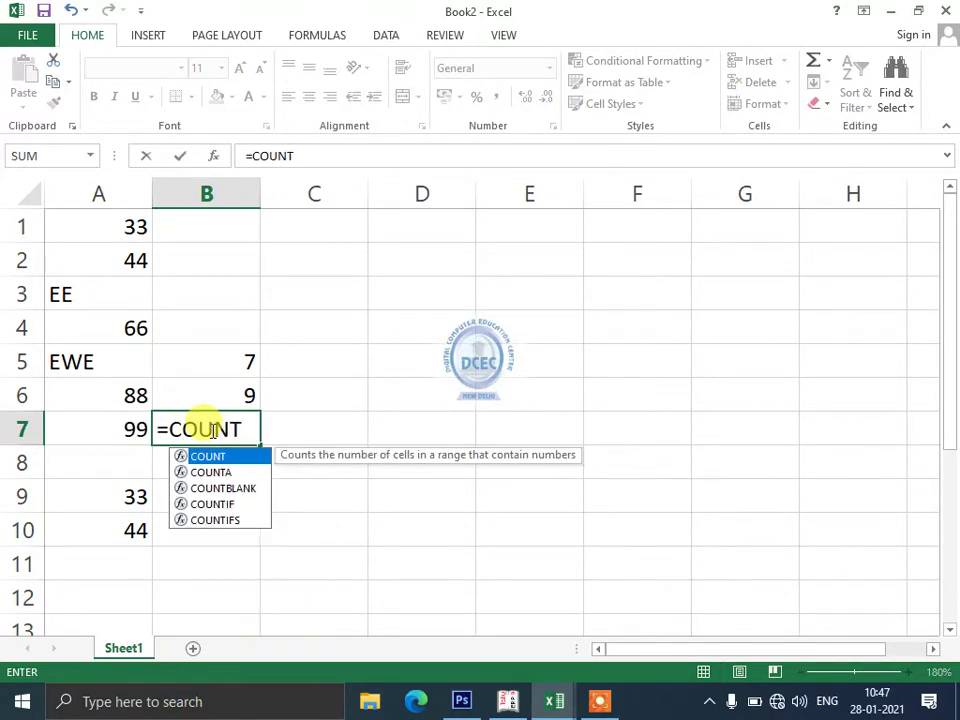
type("BAN")
key("BackSpace")
key("BackSpace")
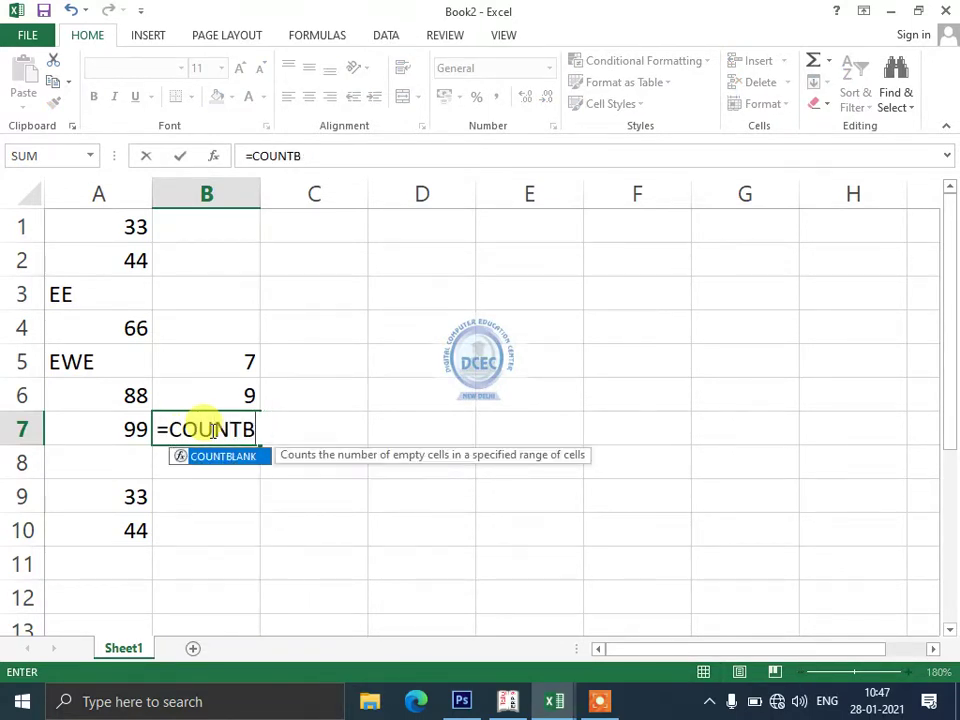
type("LANK")
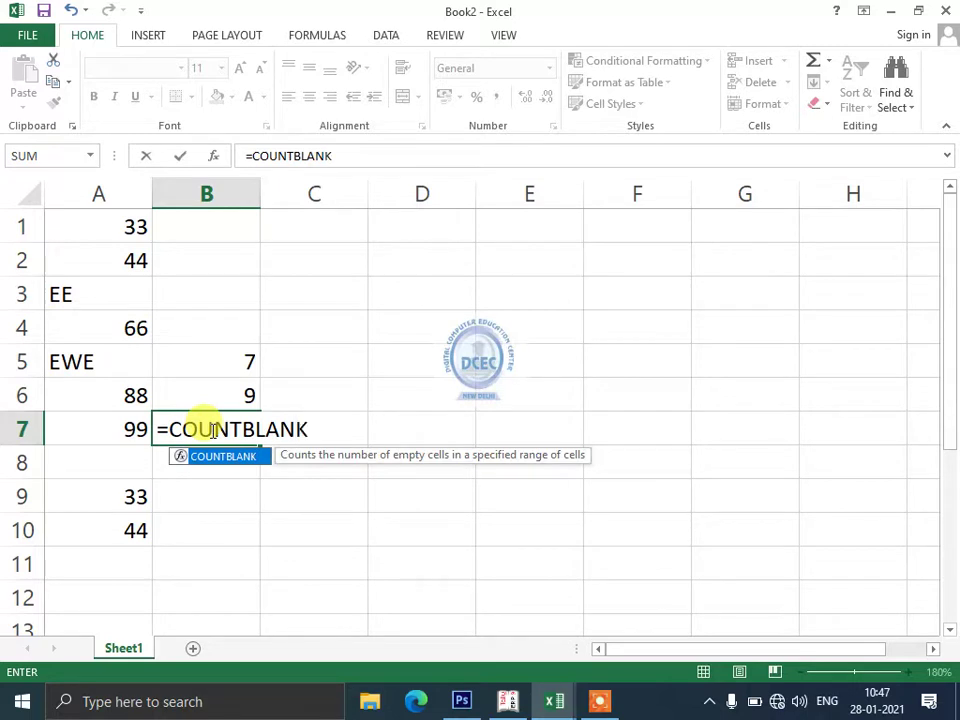
type("(A1:a10")
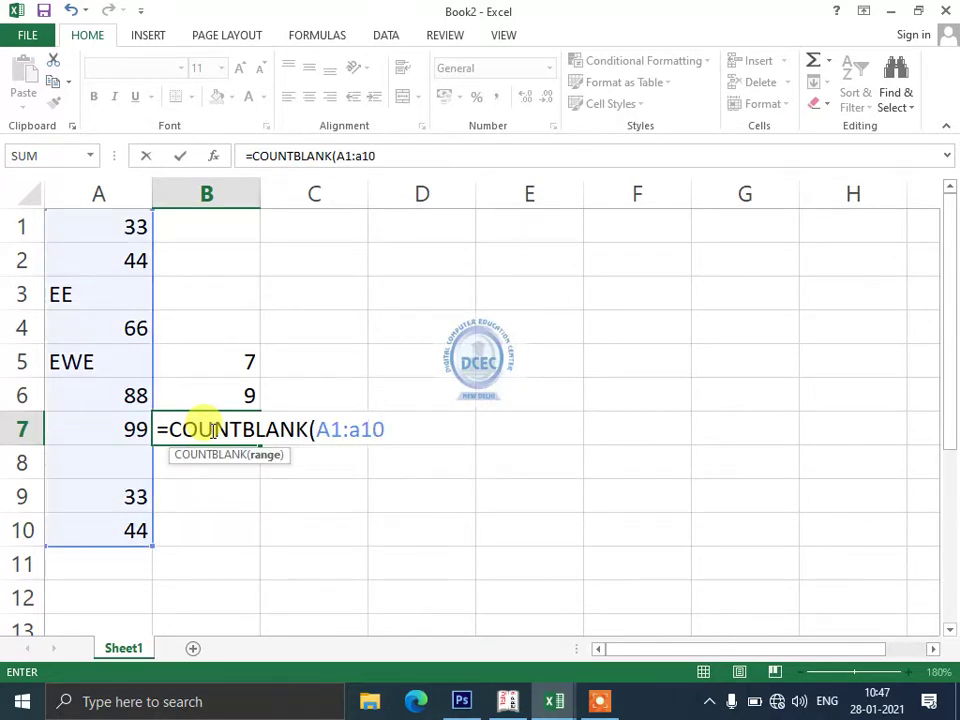
type(")")
key("Return")
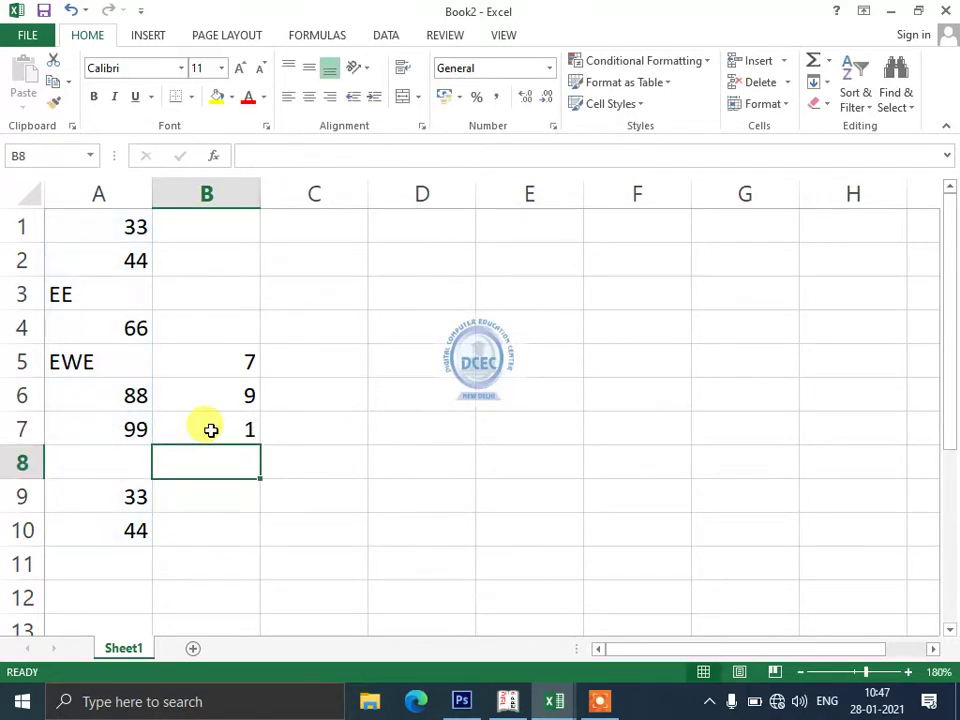
left_click(211, 430)
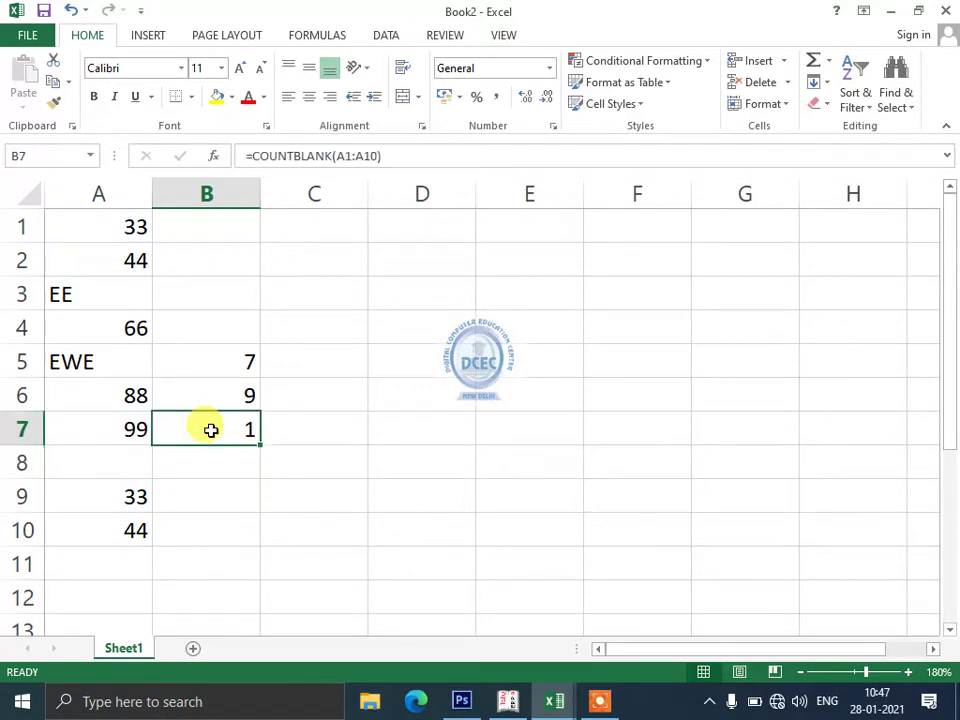
key("Up")
key("Up")
key("Down")
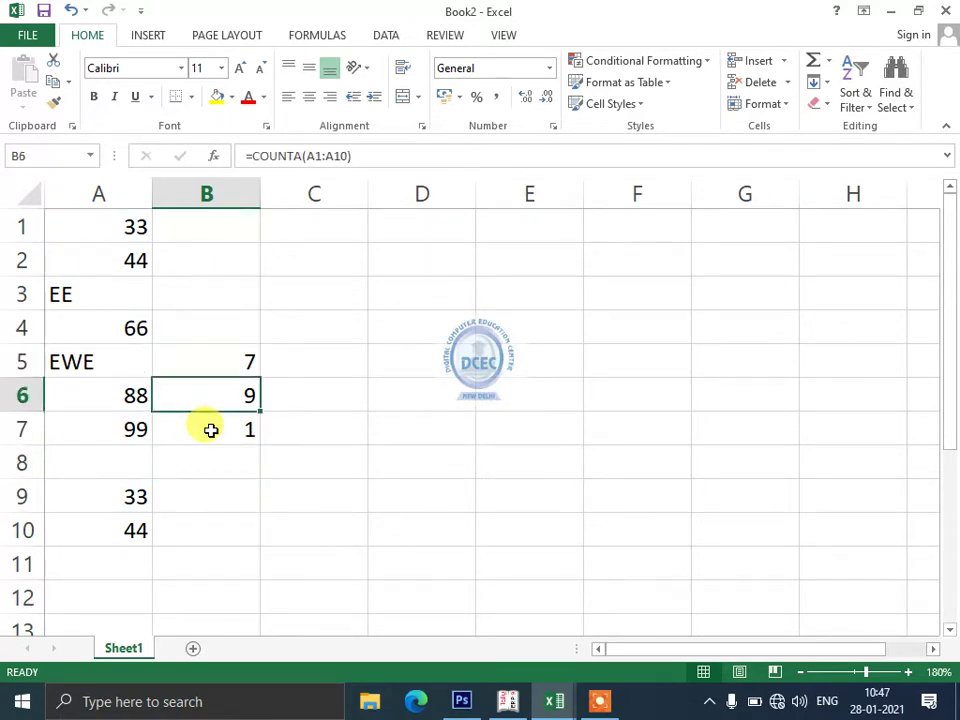
key("Down")
key("Down")
key("Up")
key("Up")
key("Up")
key("Up")
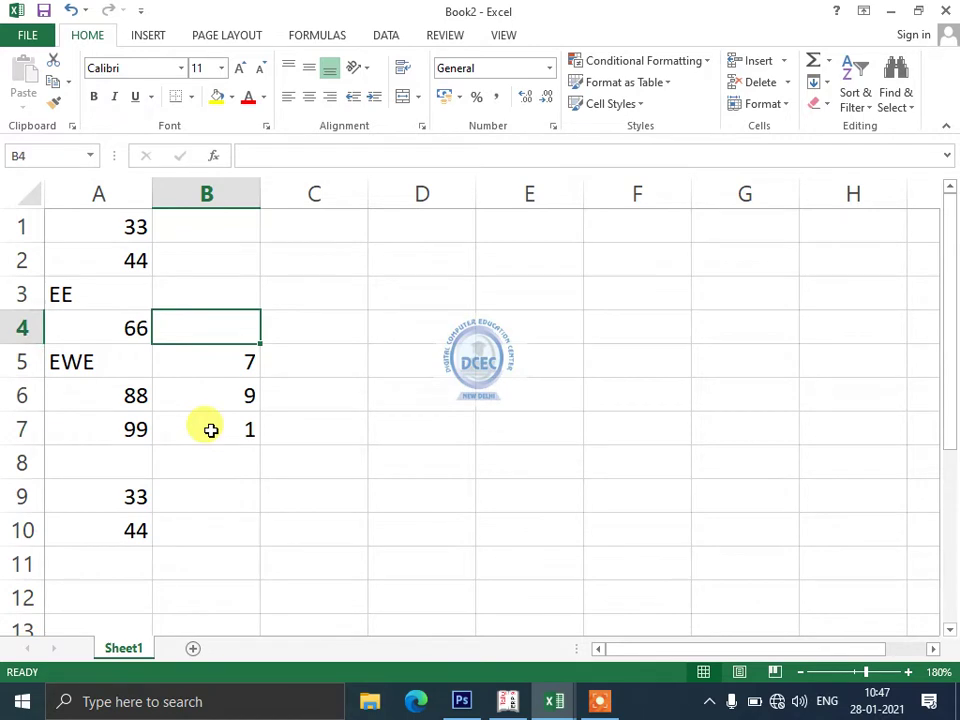
key("Down")
key("Right")
Enter =COUNTIF(A1:A10,">60") in C5 to count values above 60
type("=COU")
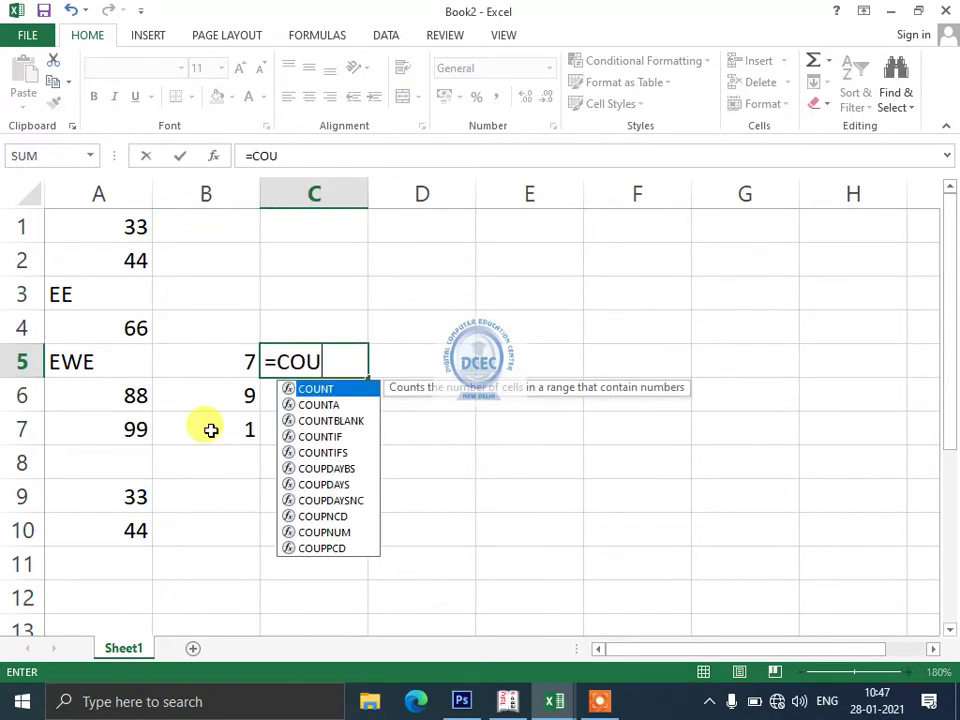
type("NTIF(")
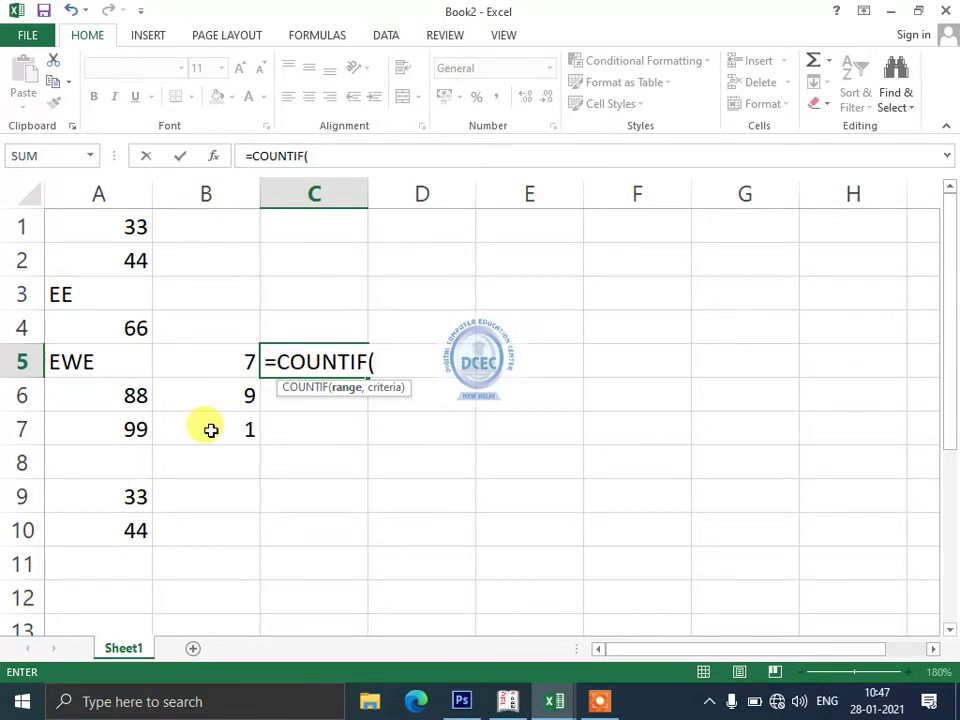
type("A1:")
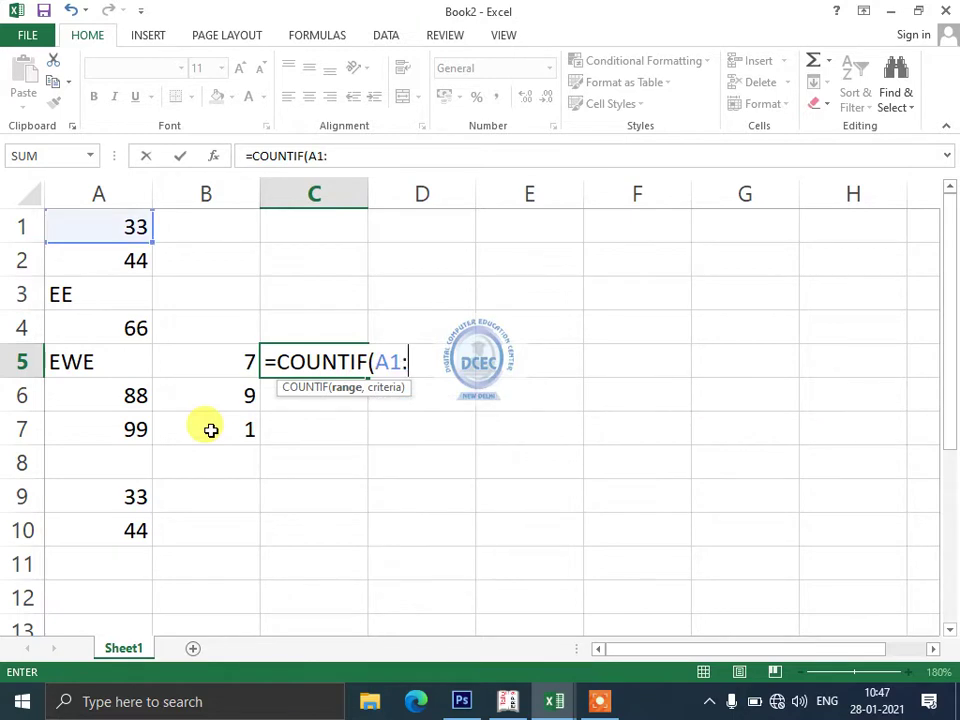
type("a10,")
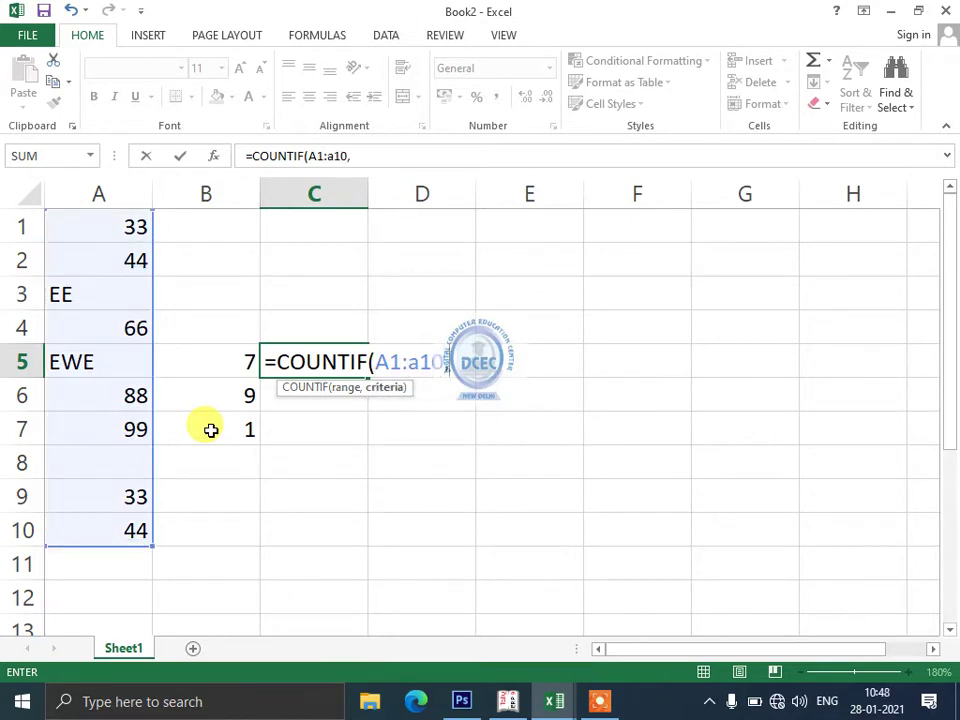
type("\"")
type(">")
type("60\"")
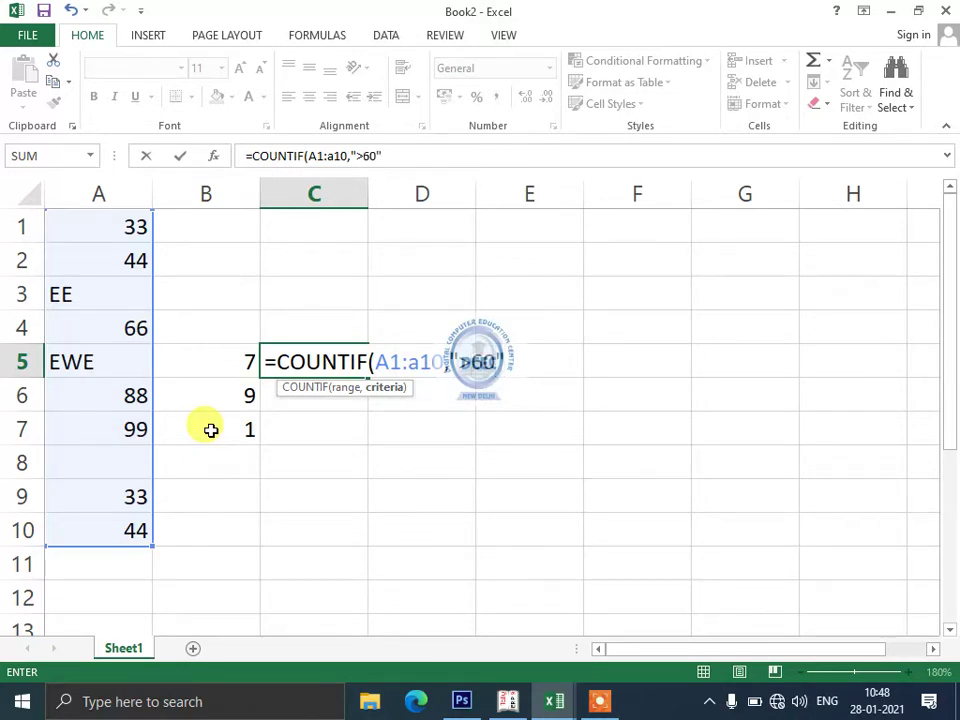
type(")")
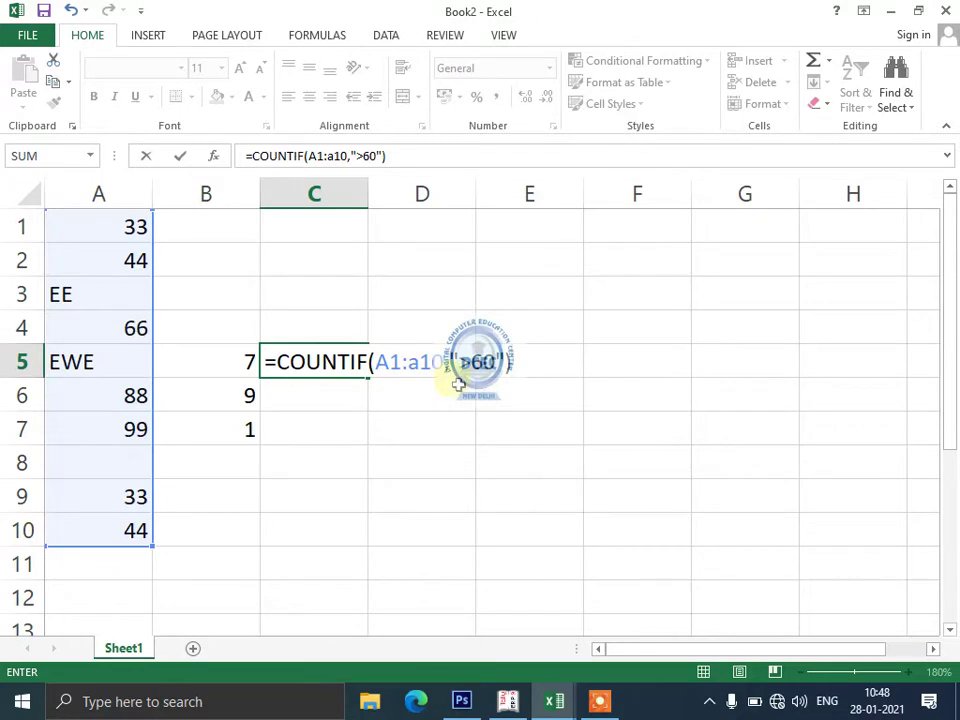
key("Return")
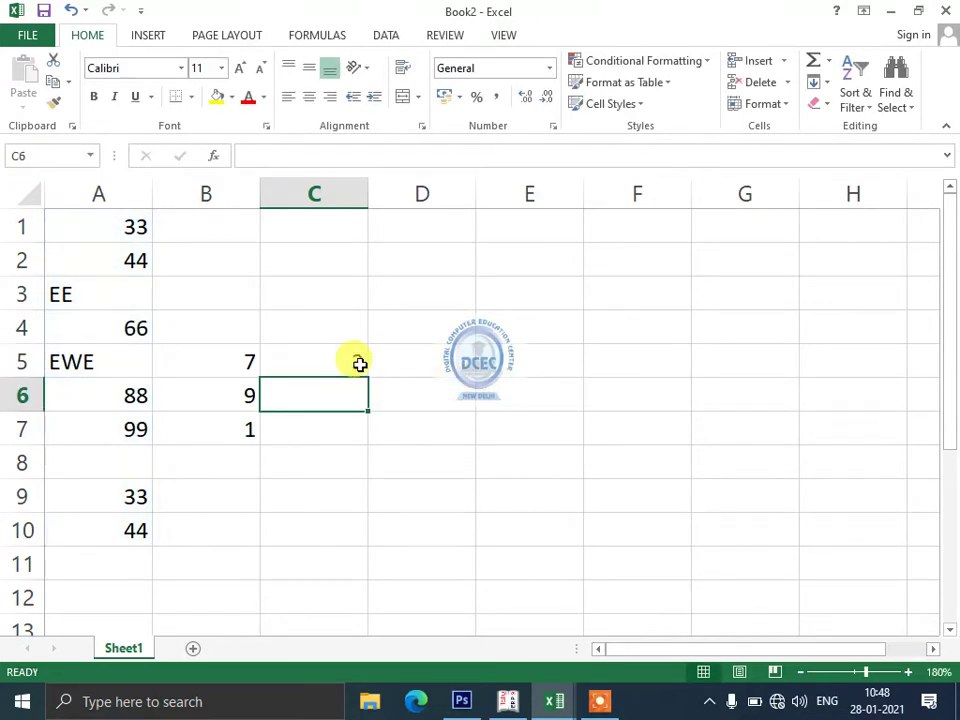
Type the comparison operators ><= as a note in C3
left_click(359, 363)
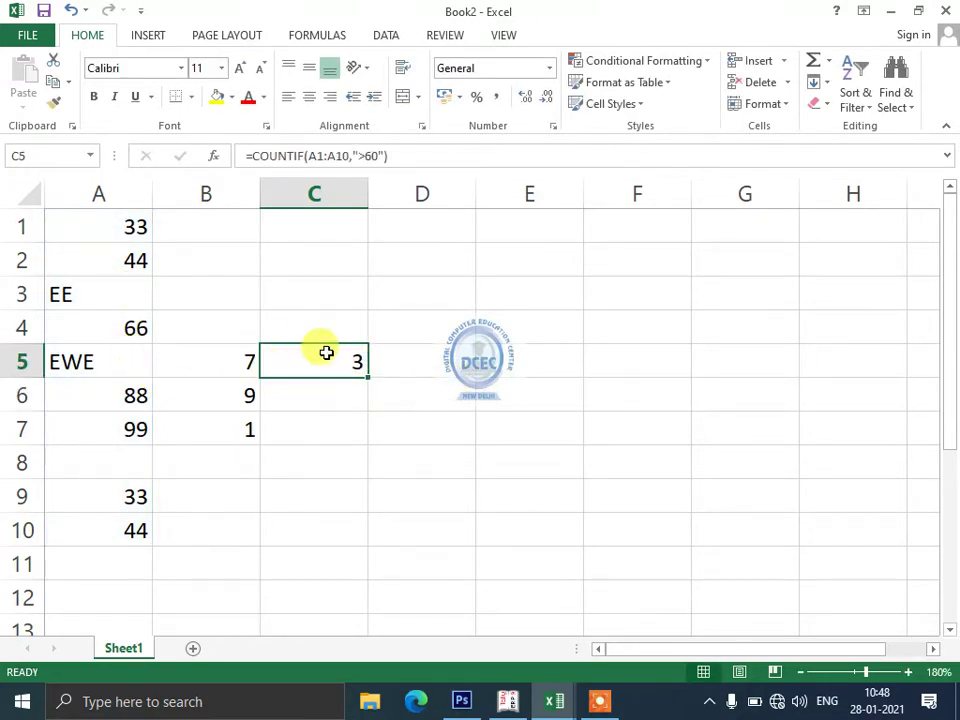
left_click(343, 300)
type(">")
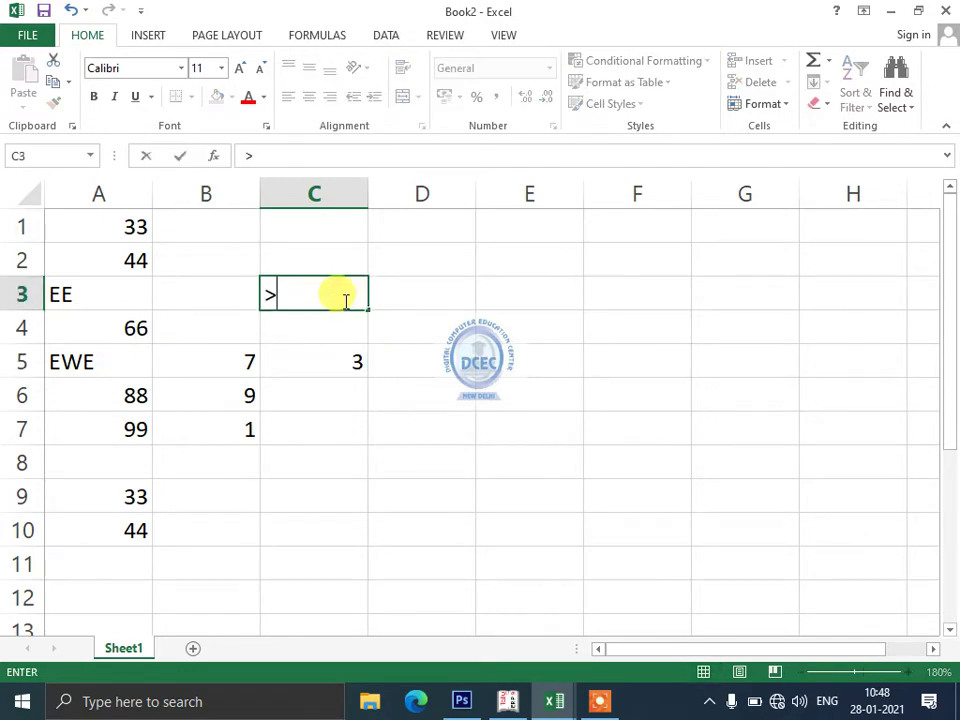
type("<")
type("=")
key("Return")
Enter =SUM(A1:A10) in C6 (407) and =SUMIF(A1:A10,">80") in C7 (187)
key("Down")
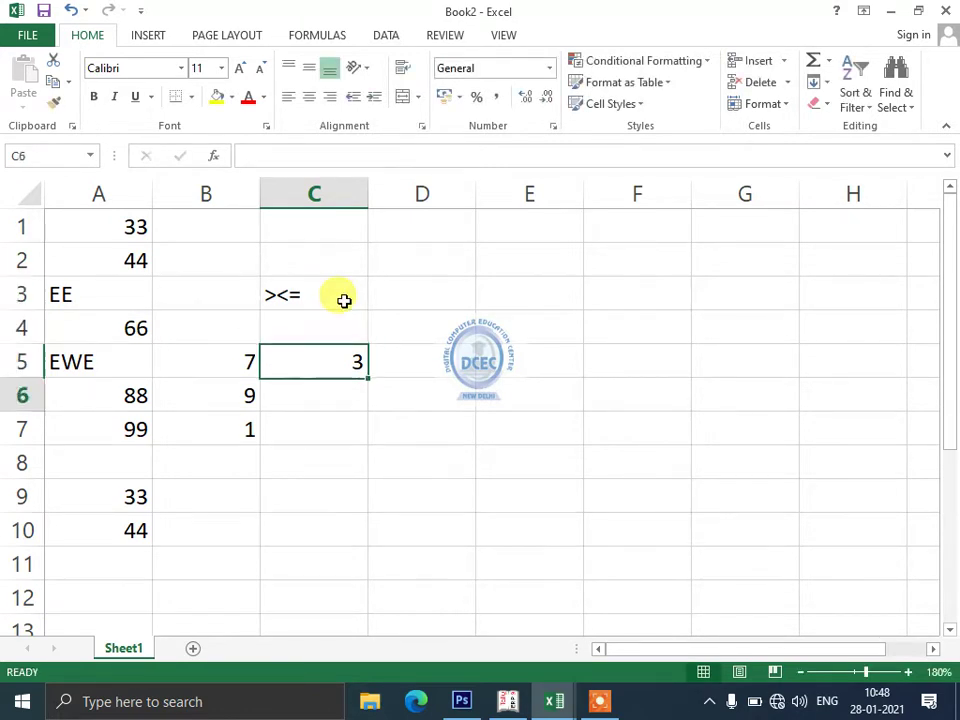
key("Down")
type("=SUM")
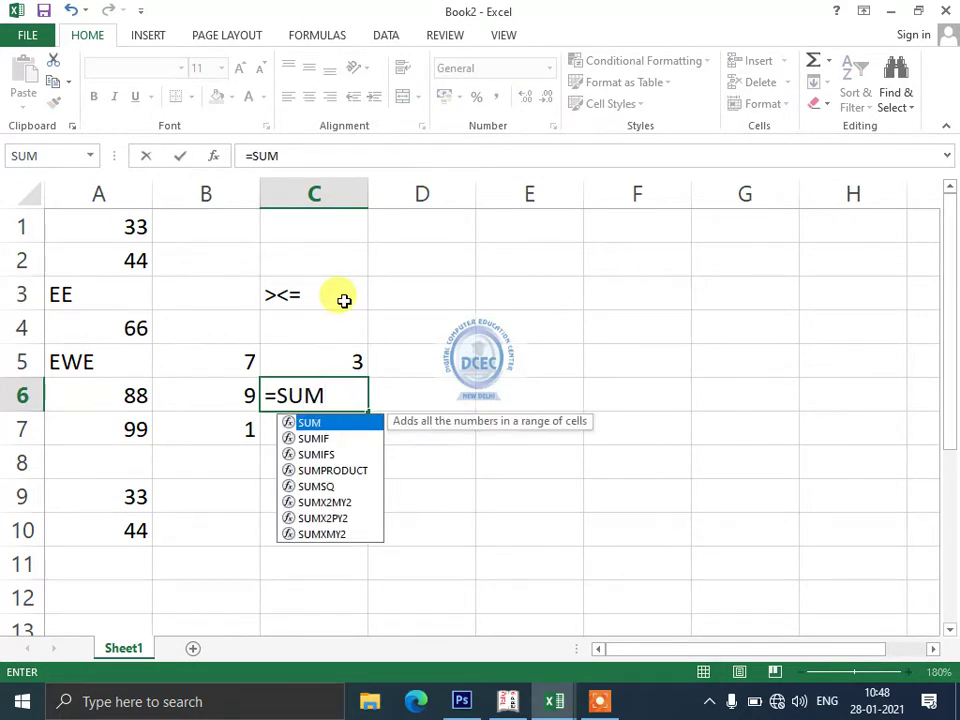
type("(A1:a10)")
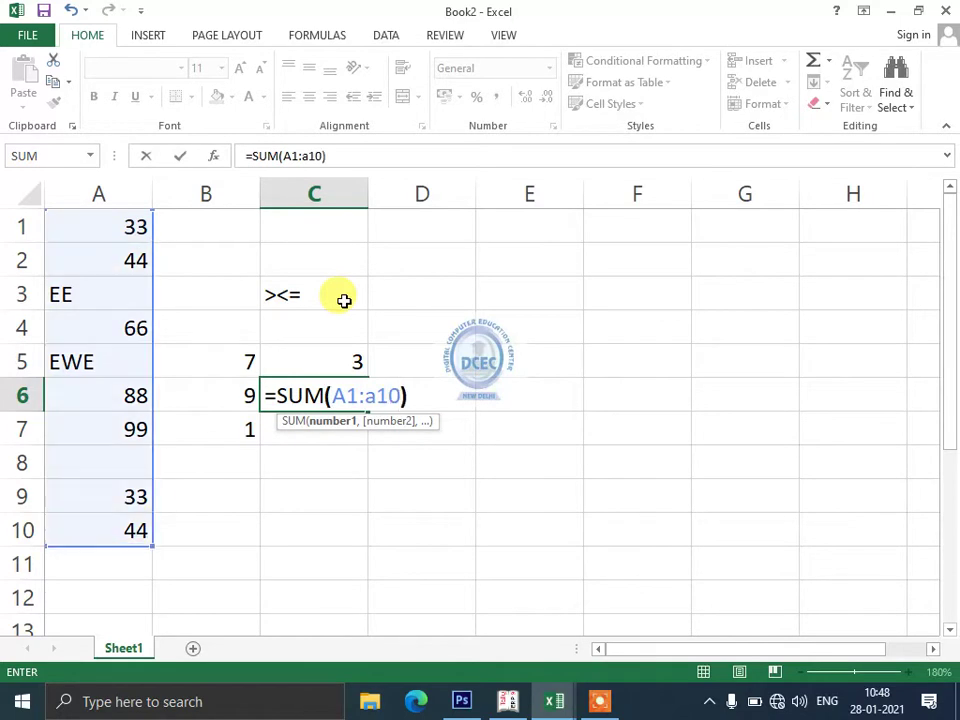
key("Return")
type("=")
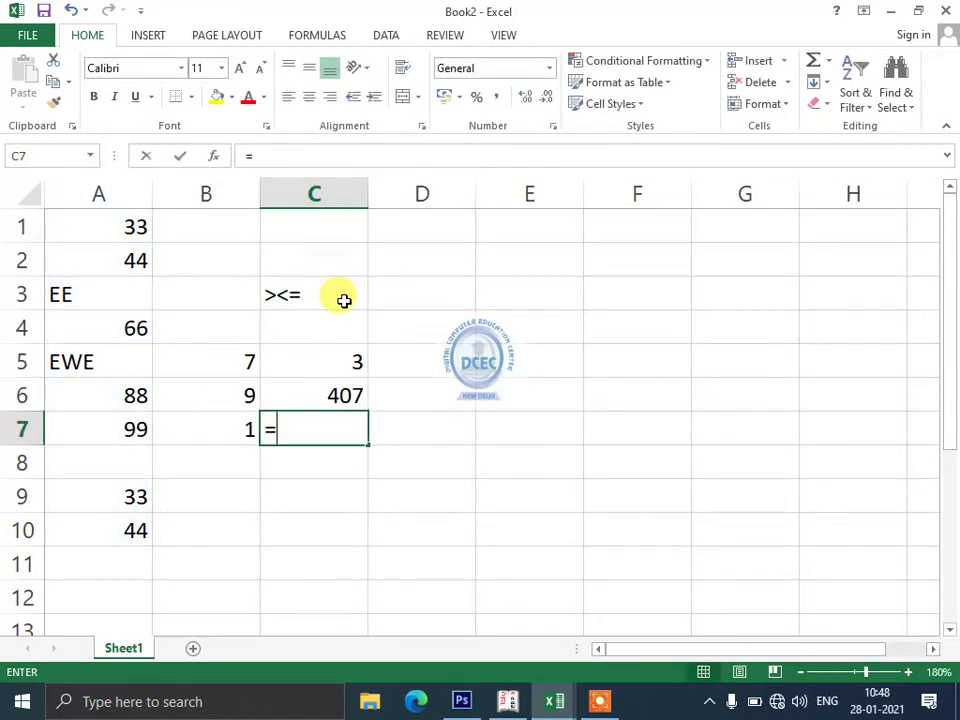
type("SUMIF(A")
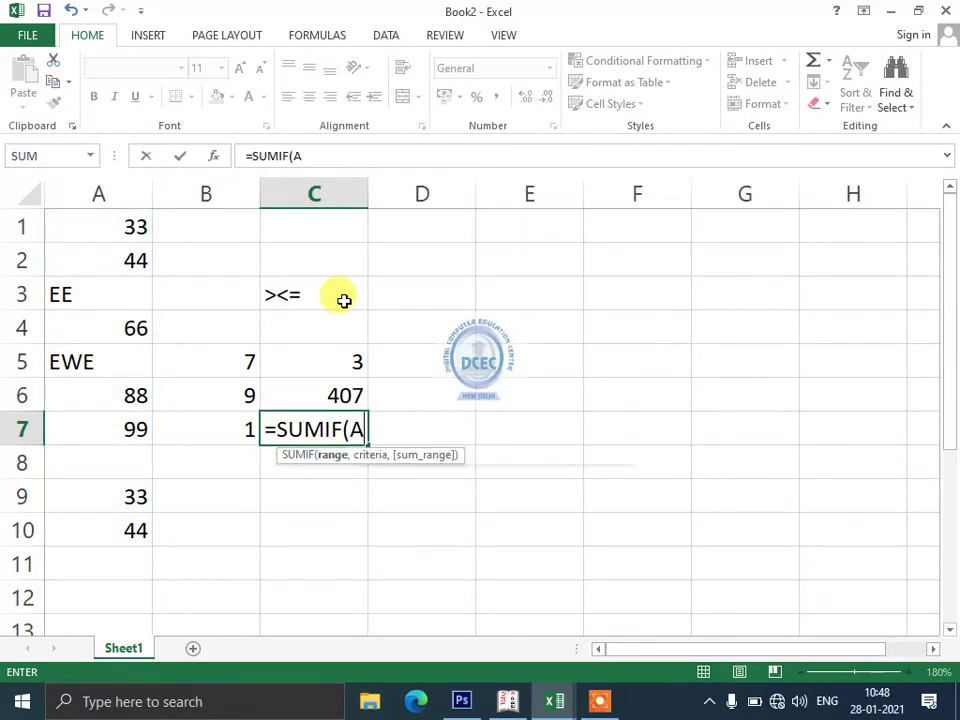
type("1:A10")
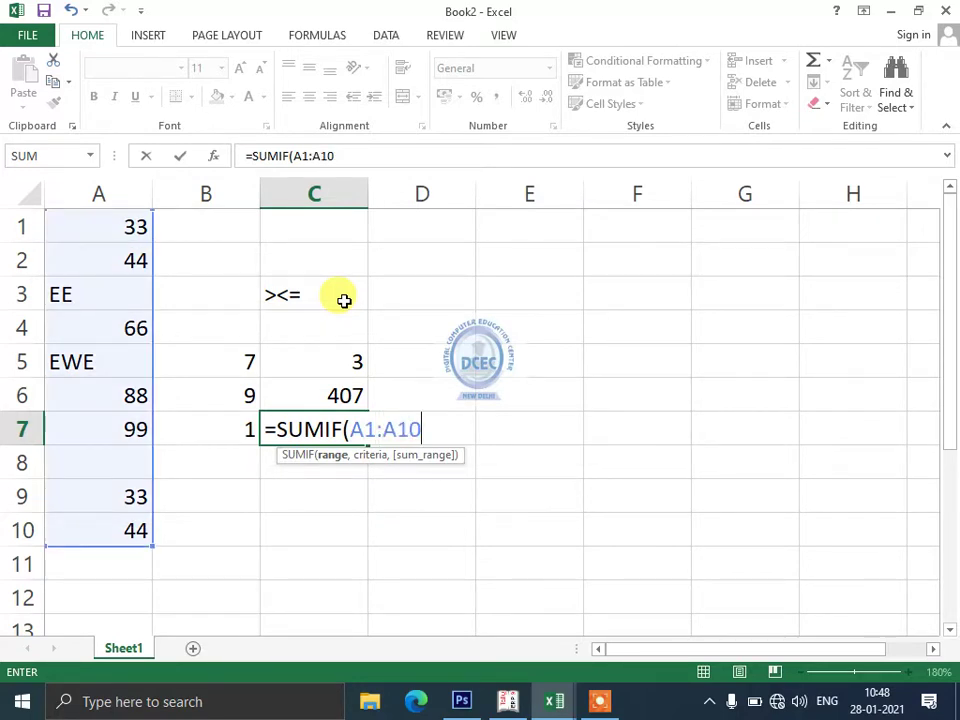
type(",\"")
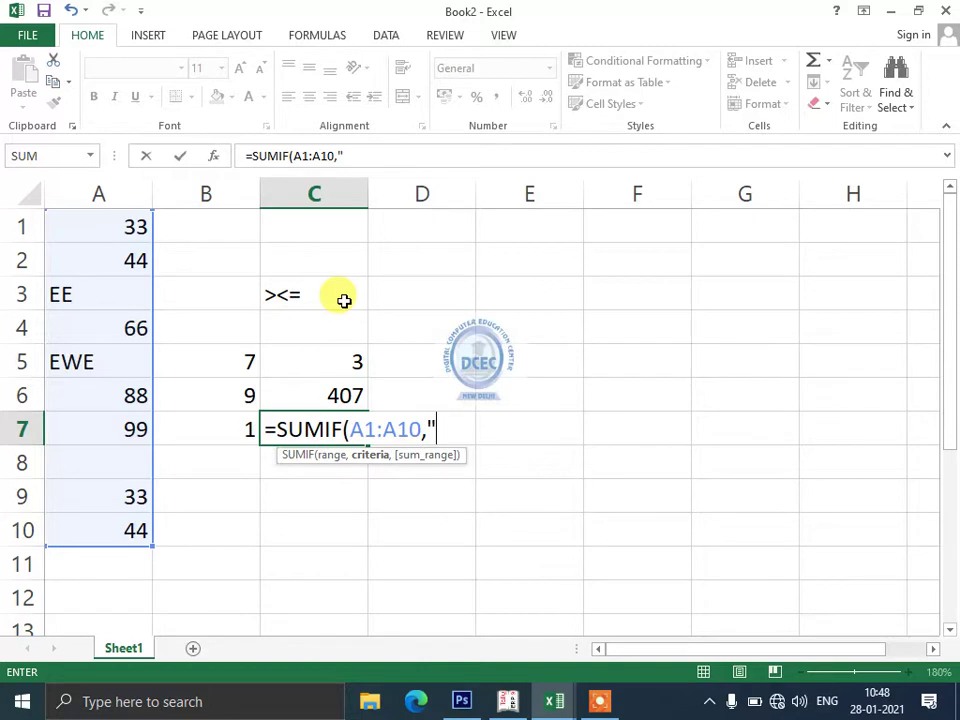
type(">8")
type("0\")")
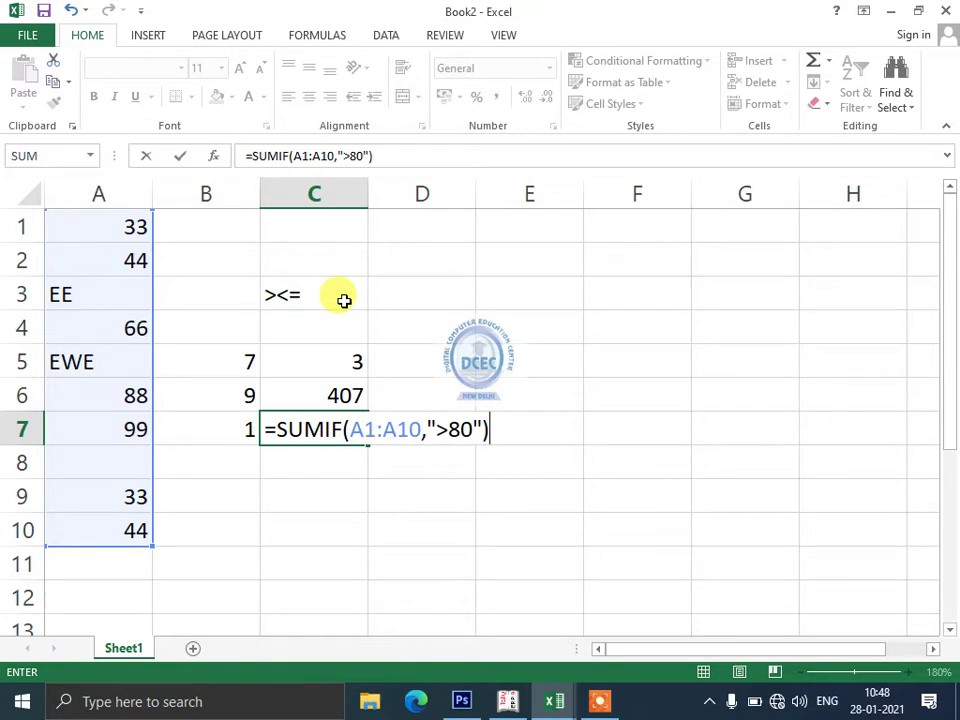
key("Return")
key("Up")
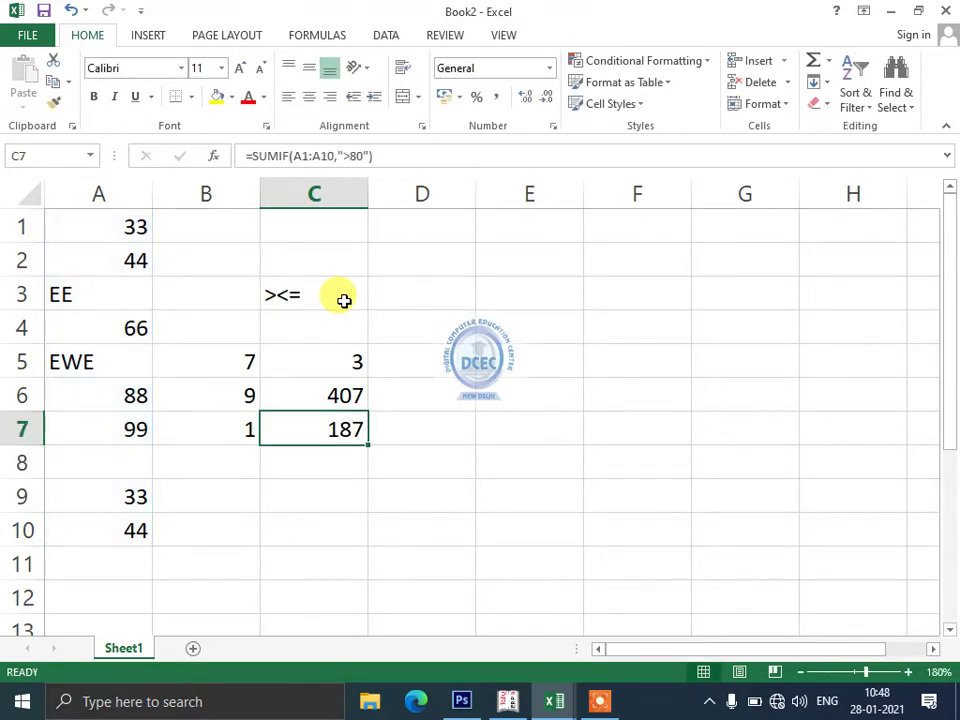
key("Left")
key("Left")
key("Up")
key("Up")
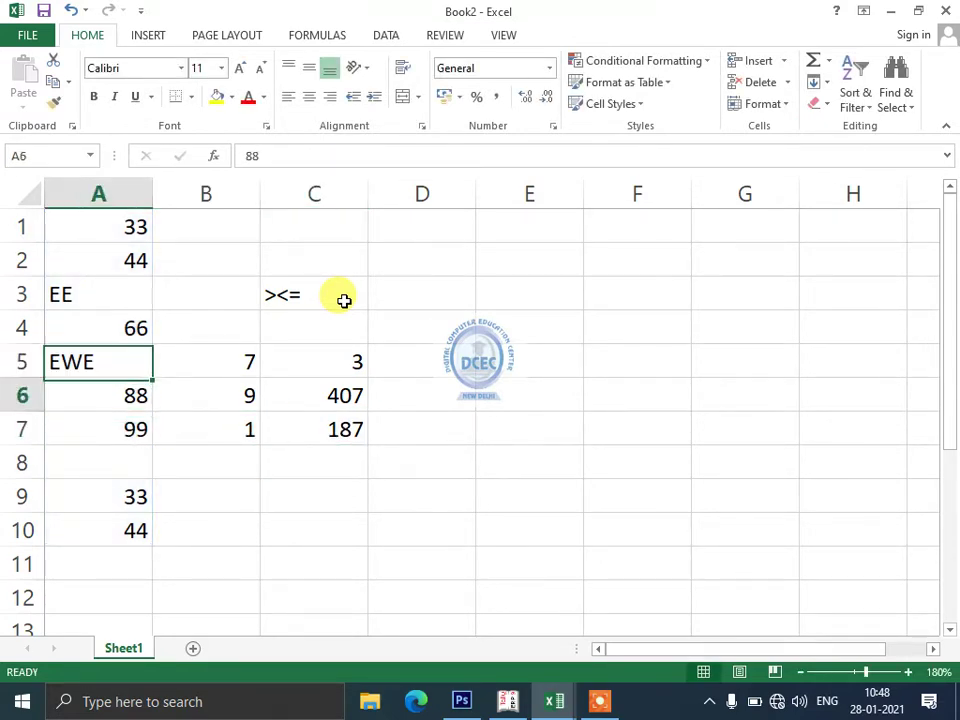
Enter =AVERAGE(A1:A10) in C8, giving 58.14286
key("Down")
key("Down")
key("Down")
key("Right")
key("Right")
type("=")
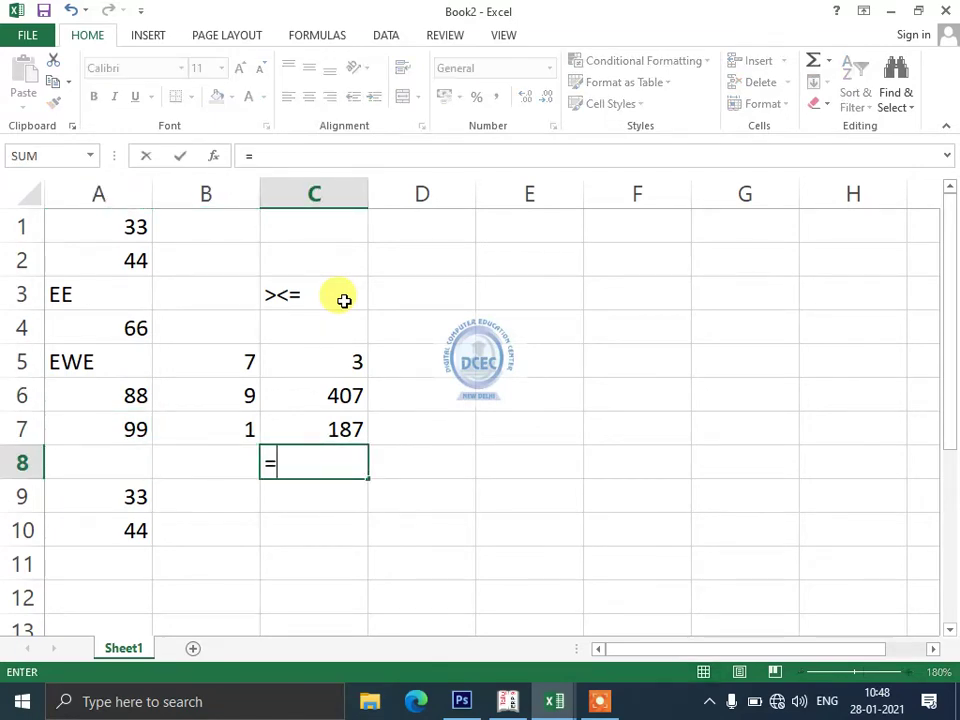
type("AVERAGE(A")
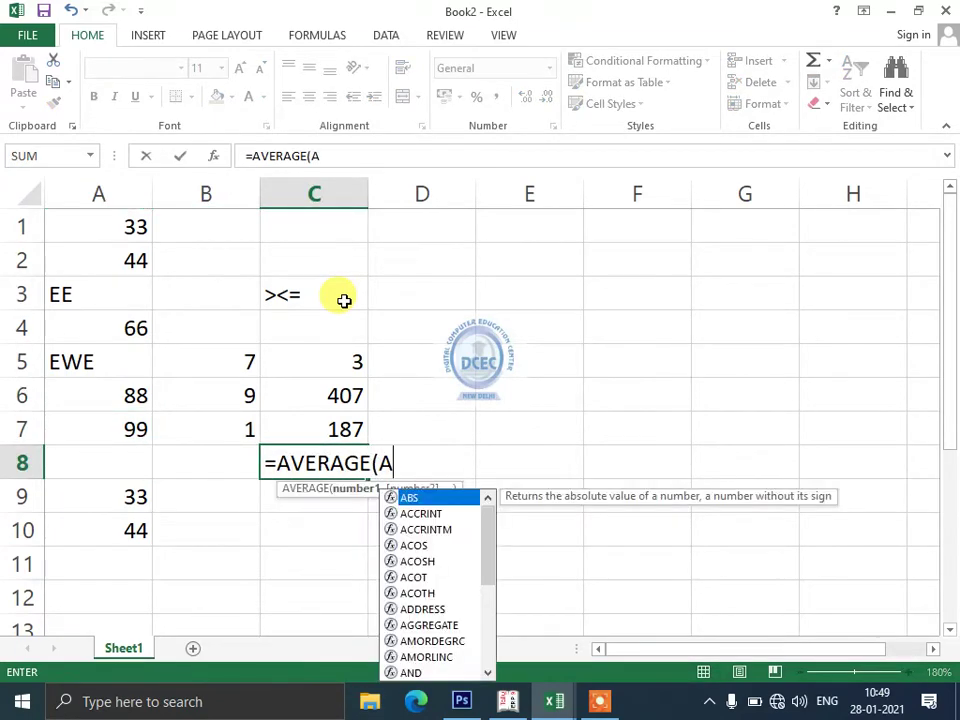
type("!:A10")
key("BackSpace")
key("BackSpace")
key("BackSpace")
key("BackSpace")
key("BackSpace")
type("1")
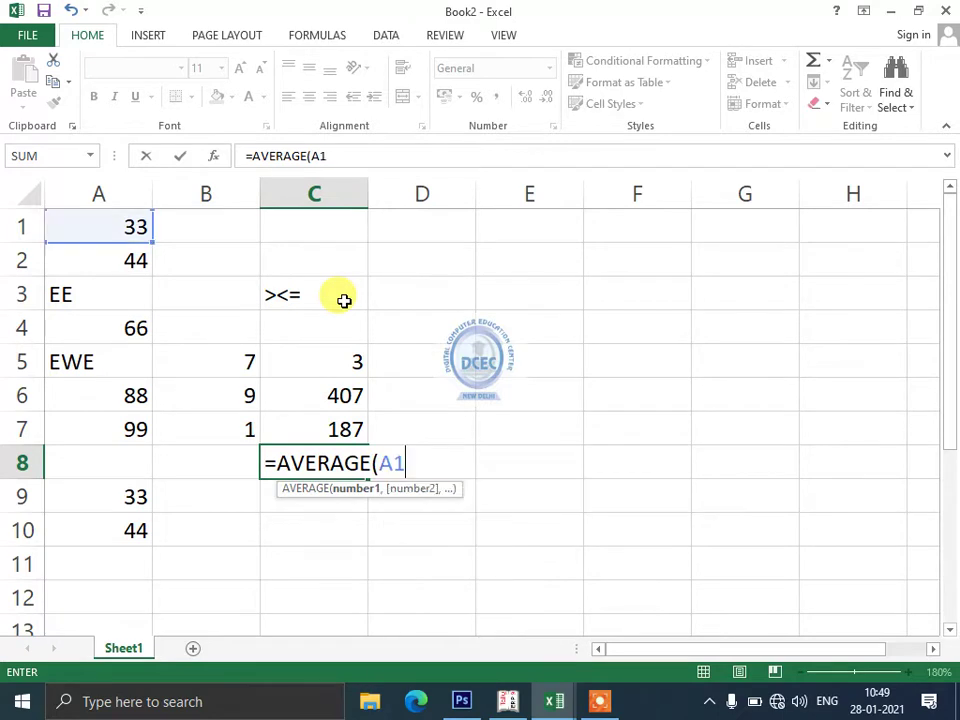
type(":A1p")
key("BackSpace")
type("0)")
key("Return")
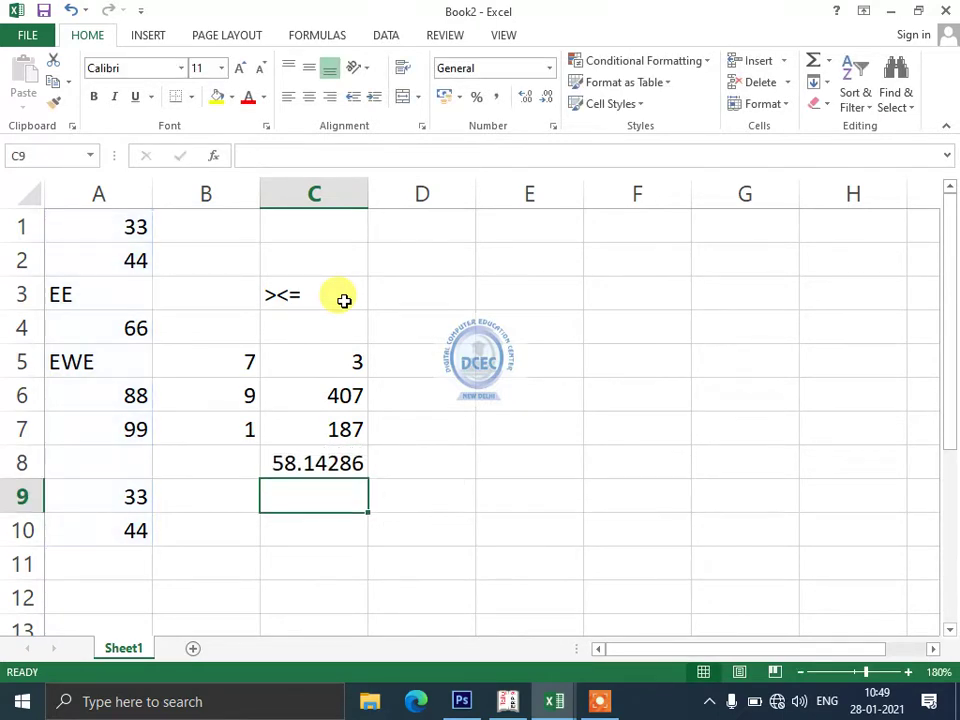
Enter =AVERAGEIF(A1:A10,">60") in C9, giving 84.33333
type("=AVERGA")
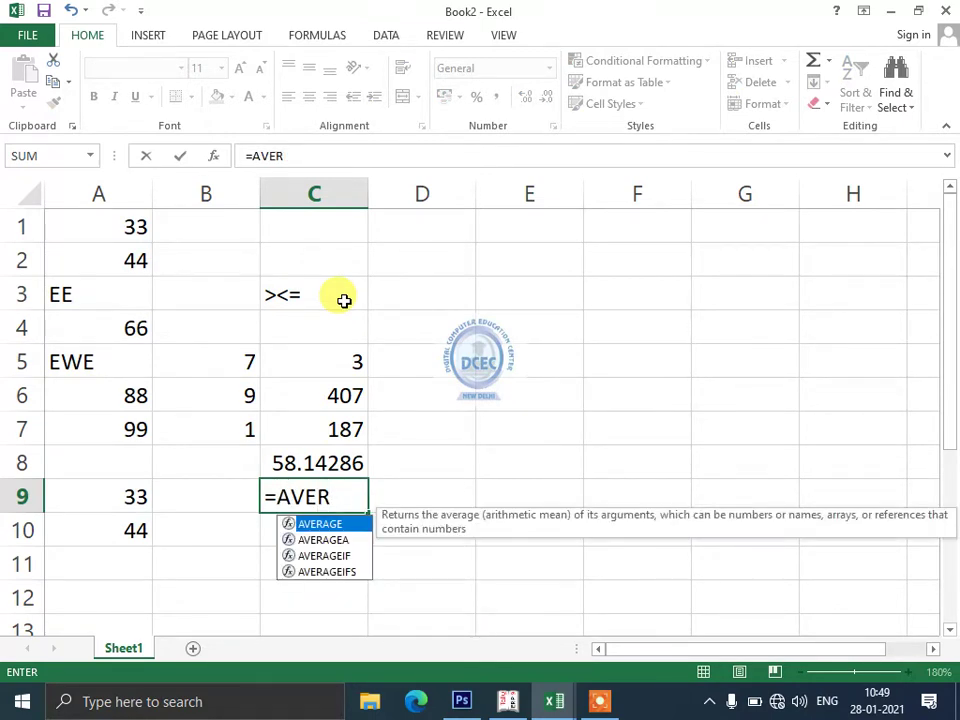
type("E")
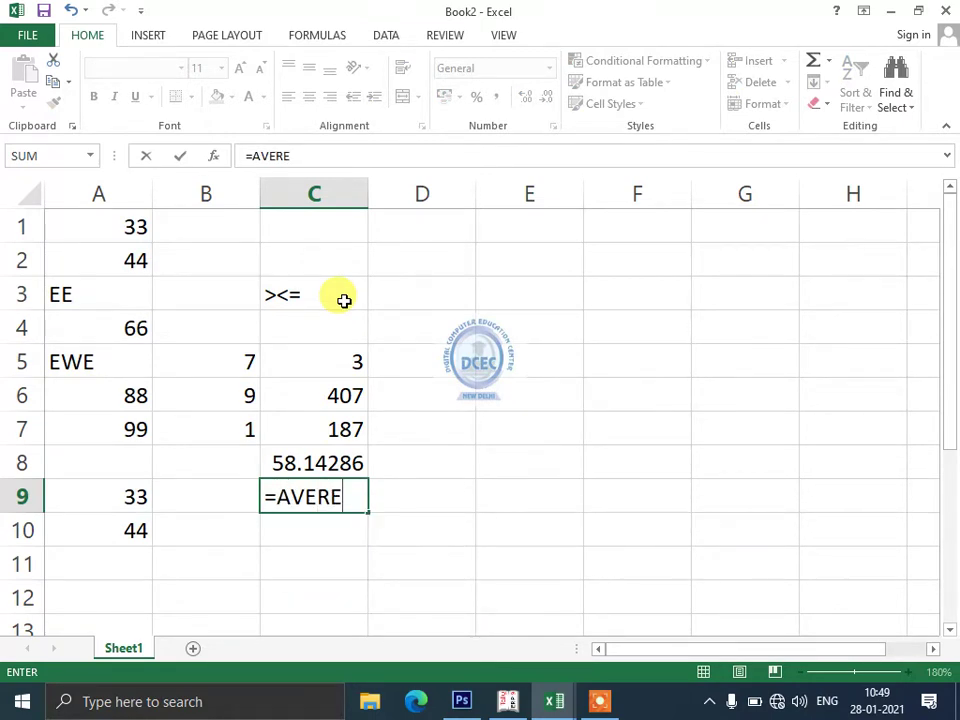
key("BackSpace")
type("GEI")
type("F(")
key("BackSpace")
key("BackSpace")
key("BackSpace")
key("BackSpace")
key("BackSpace")
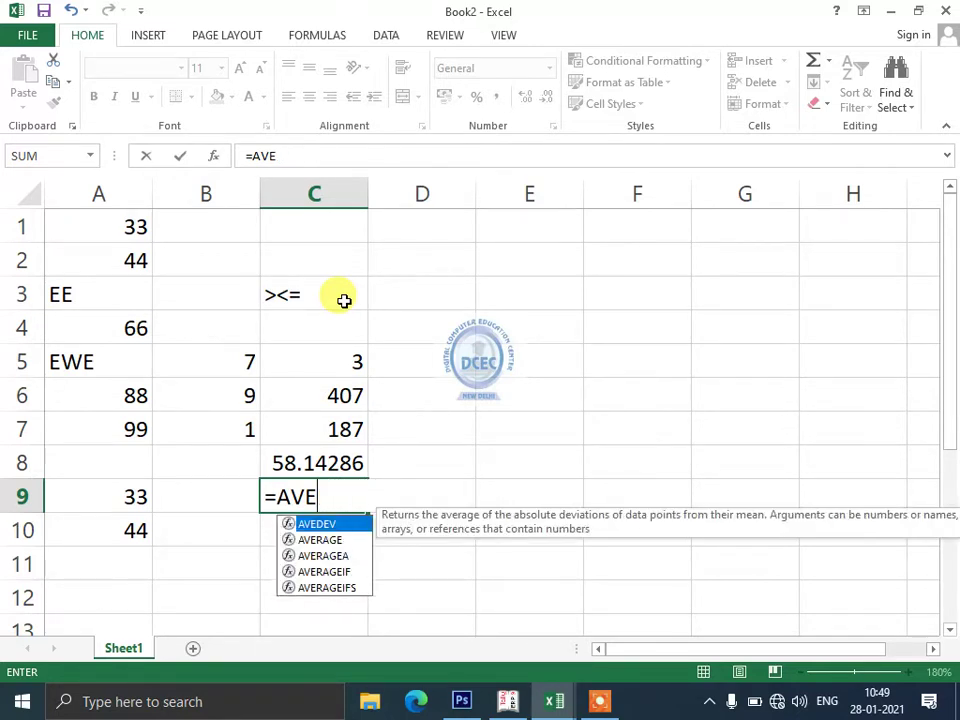
type("RAGE")
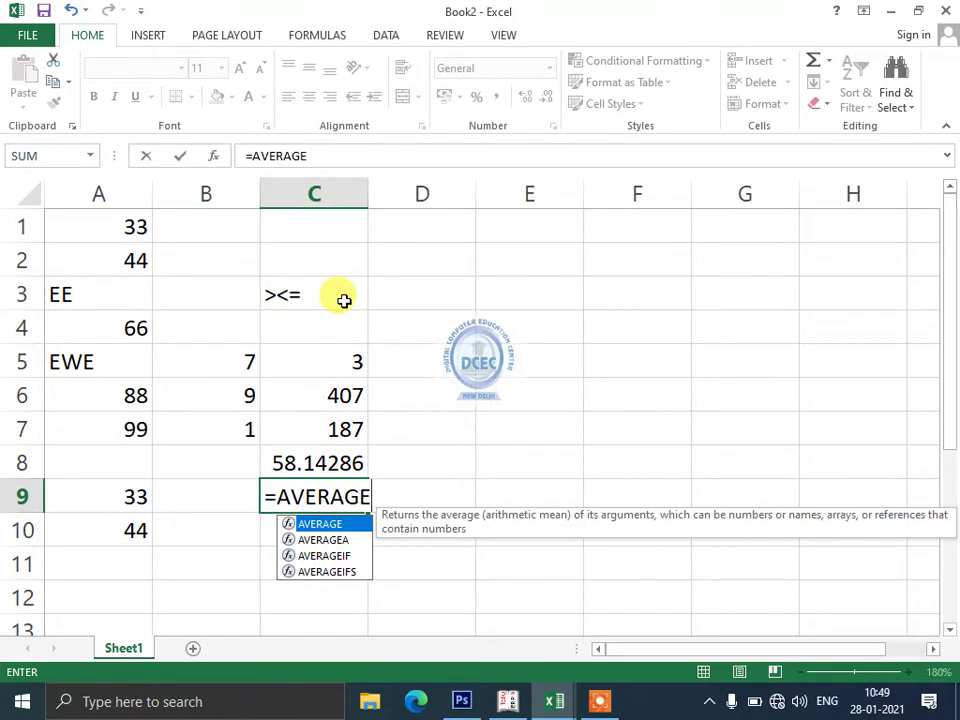
type("IF(")
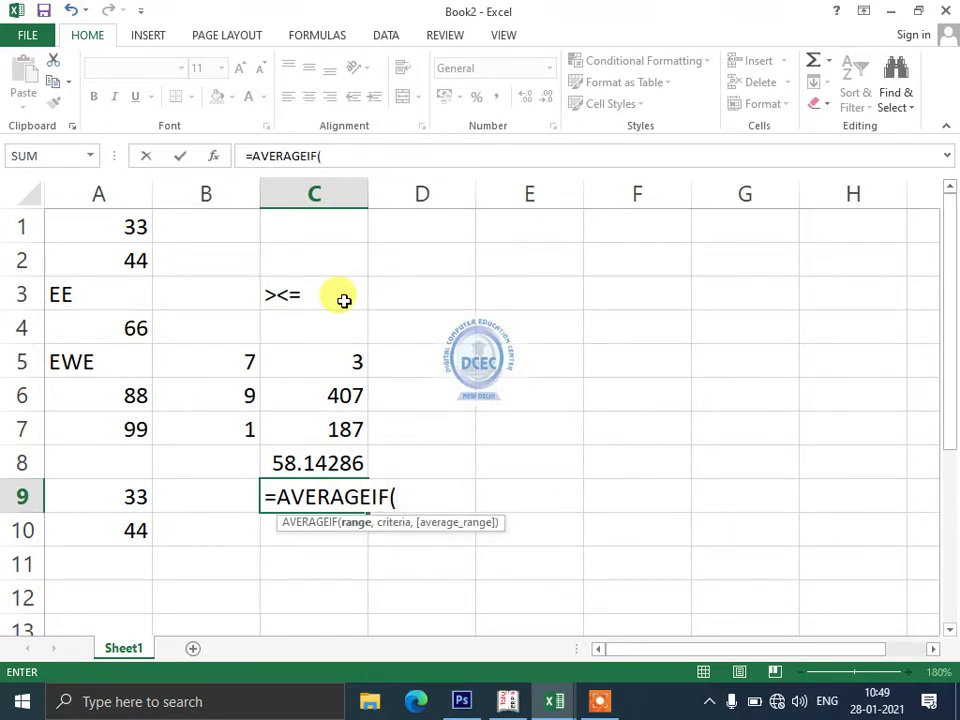
type("A1:A10")
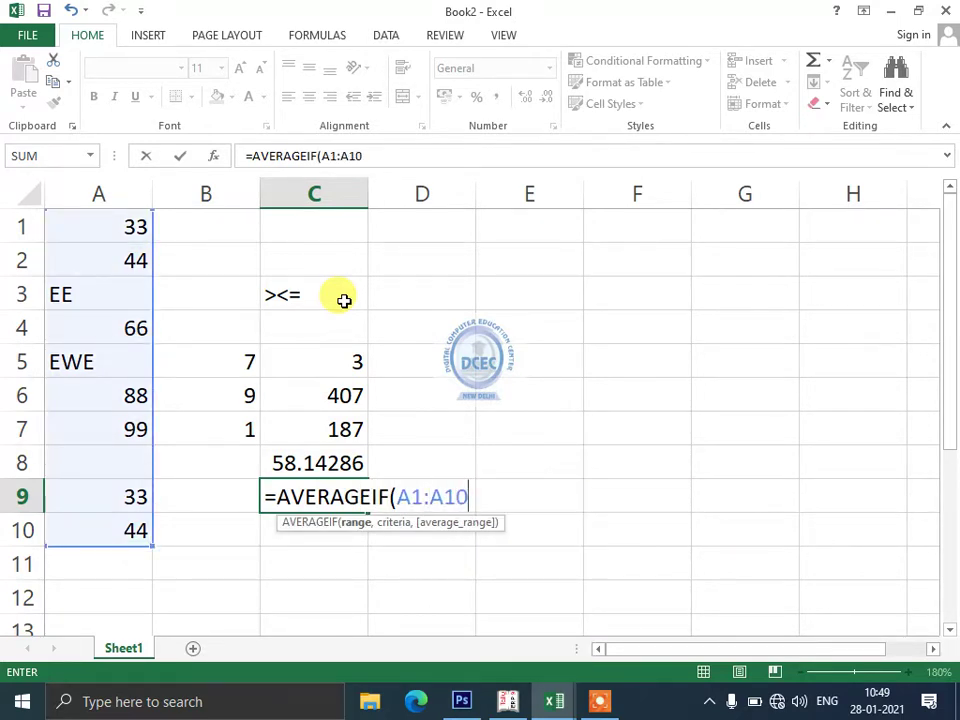
type(",\">")
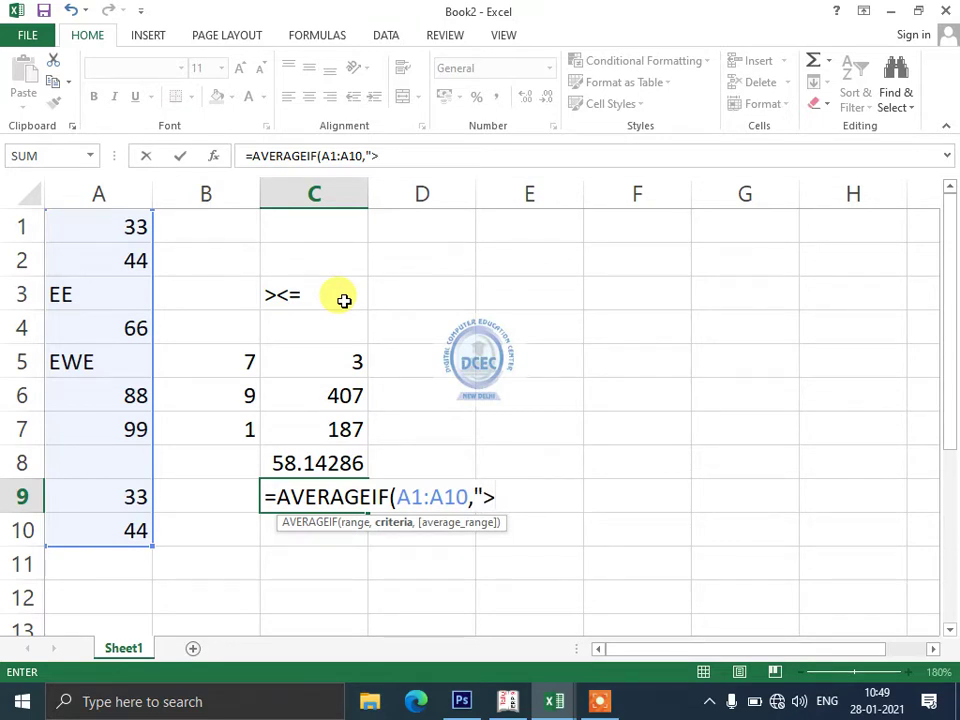
type("60\"")
type(")")
key("Return")
key("Up")
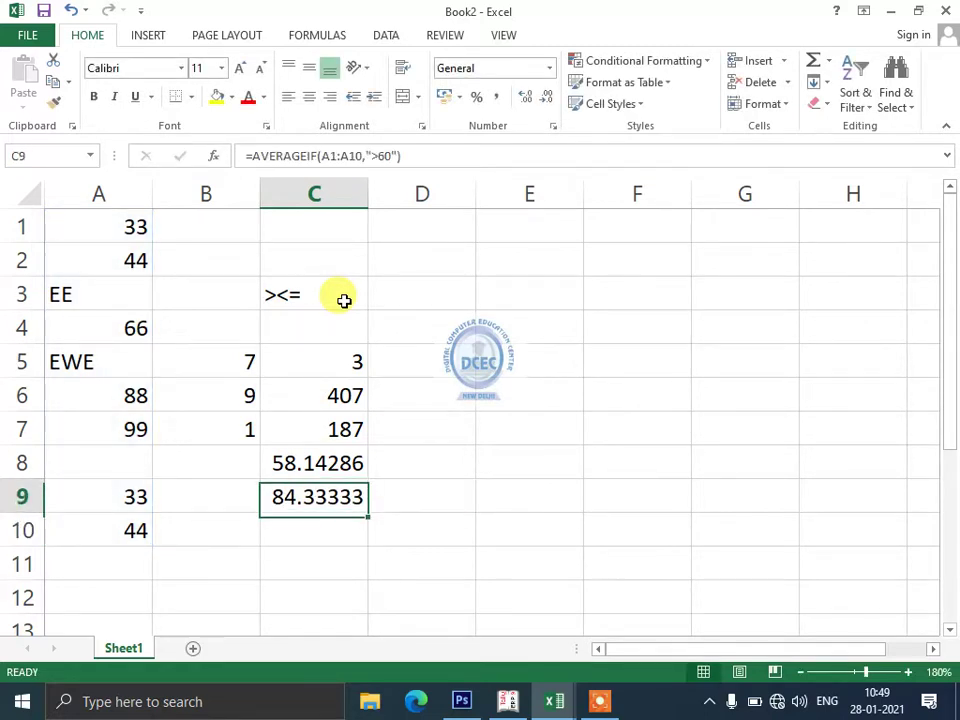
key("Up")
key("Up")
key("Up")
key("Up")
key("Up")
key("Up")
key("Up")
Type a sample full name in lowercase into cell E1
key("Right")
key("Right")
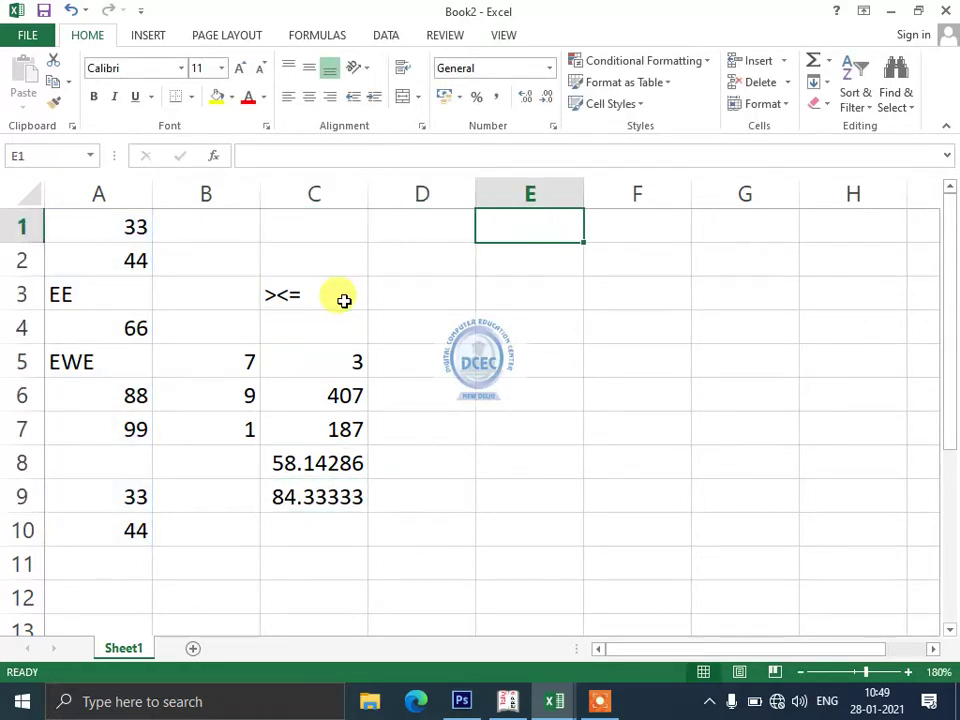
type("RAM")
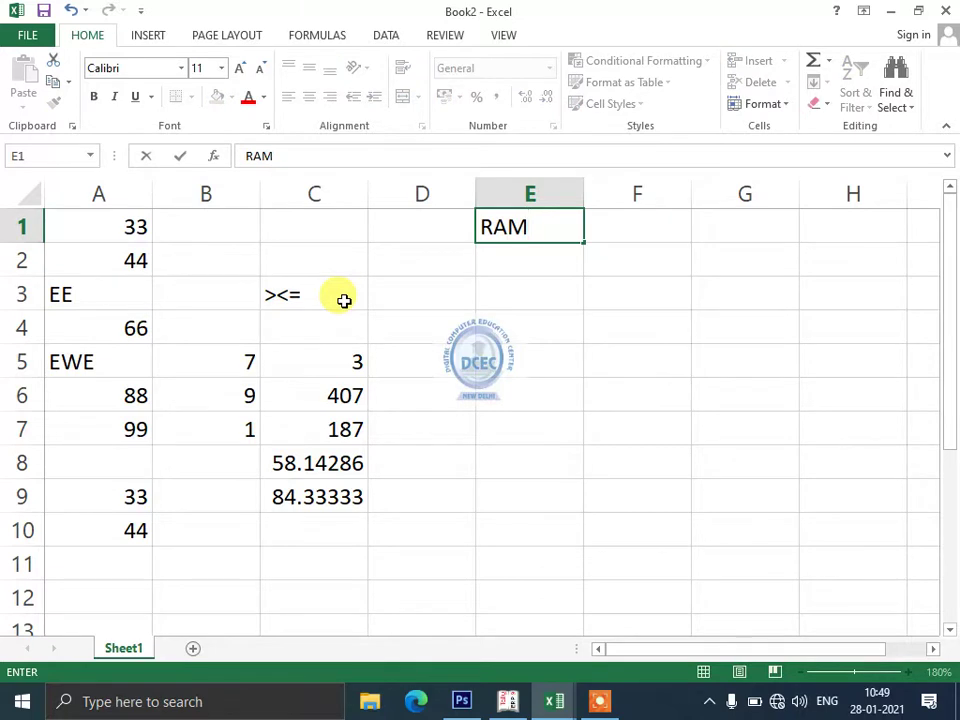
type(" KUM")
key("BackSpace")
key("BackSpace")
key("BackSpace")
key("BackSpace")
key("BackSpace")
key("BackSpace")
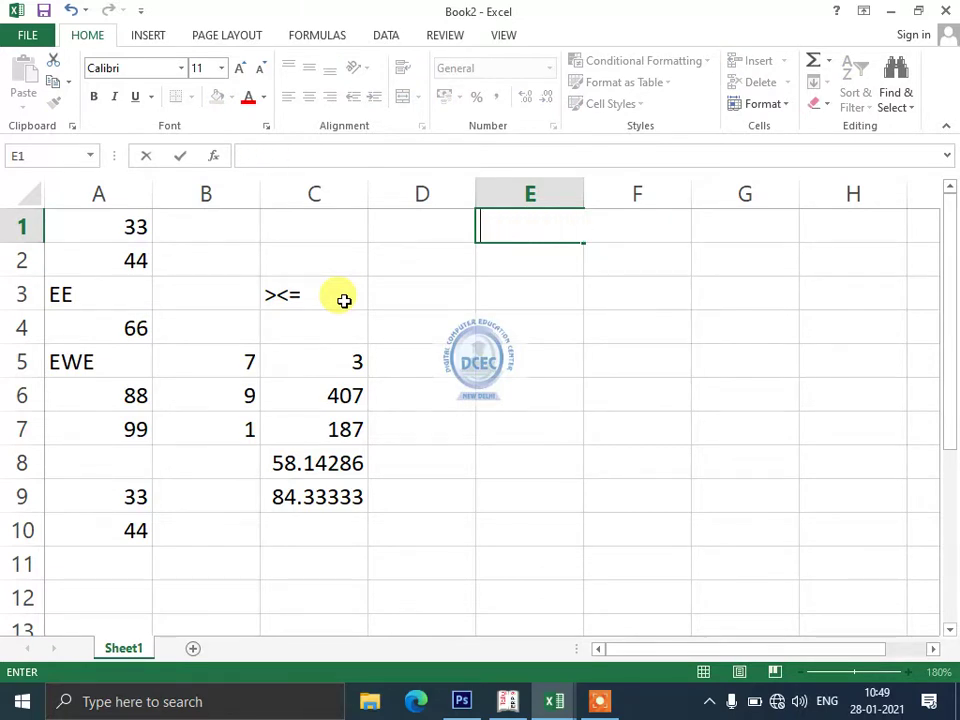
type("ram kumar")
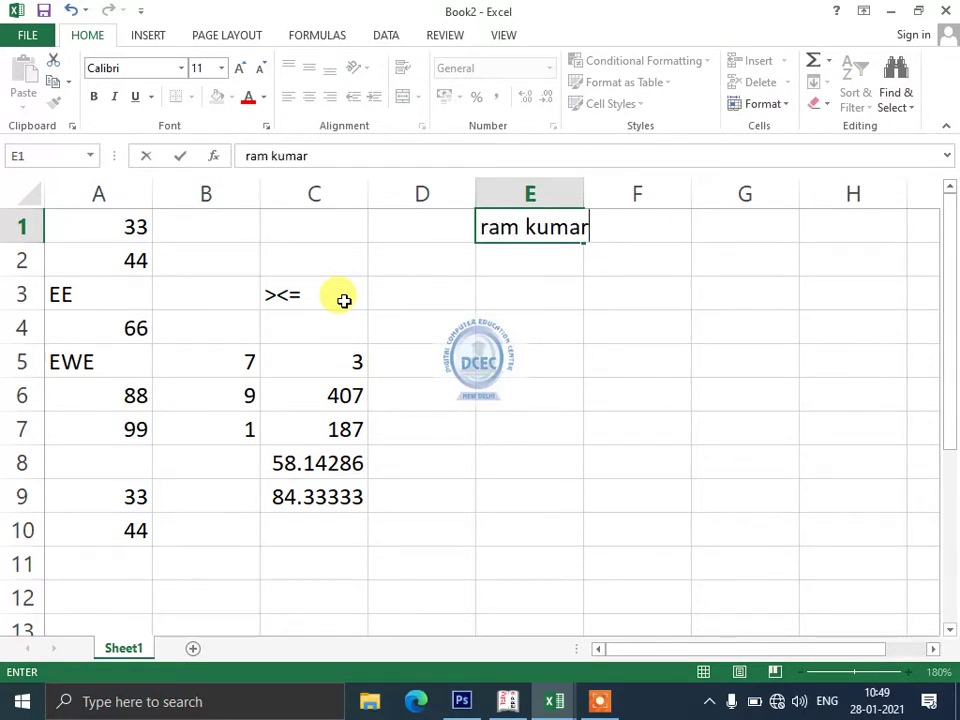
type(" shar")
type("ma")
key("Return")
key("Up")
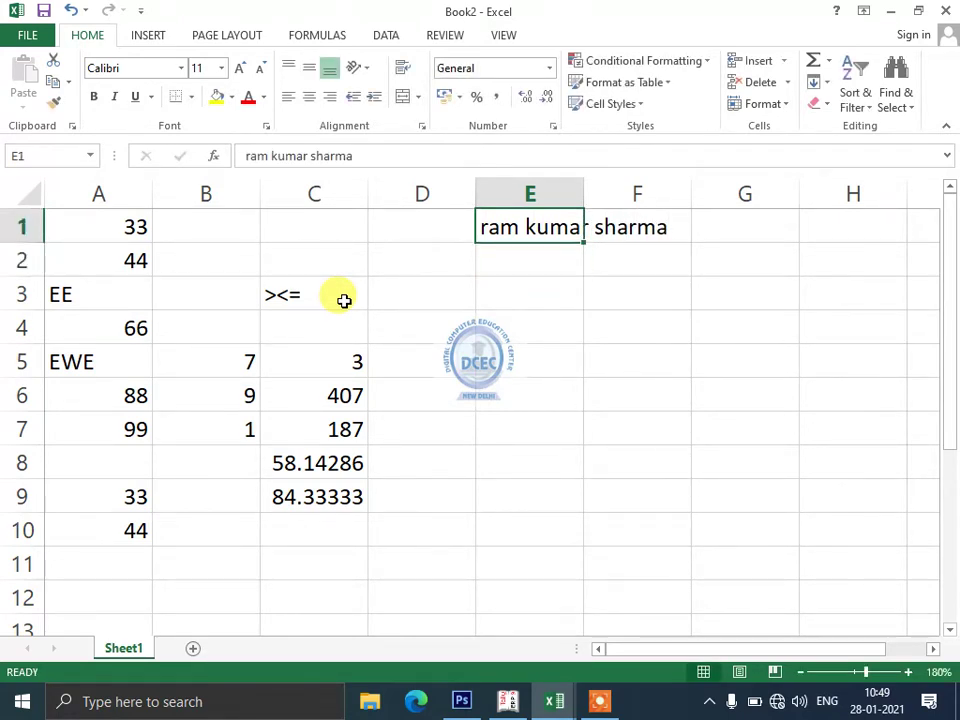
key("Return")
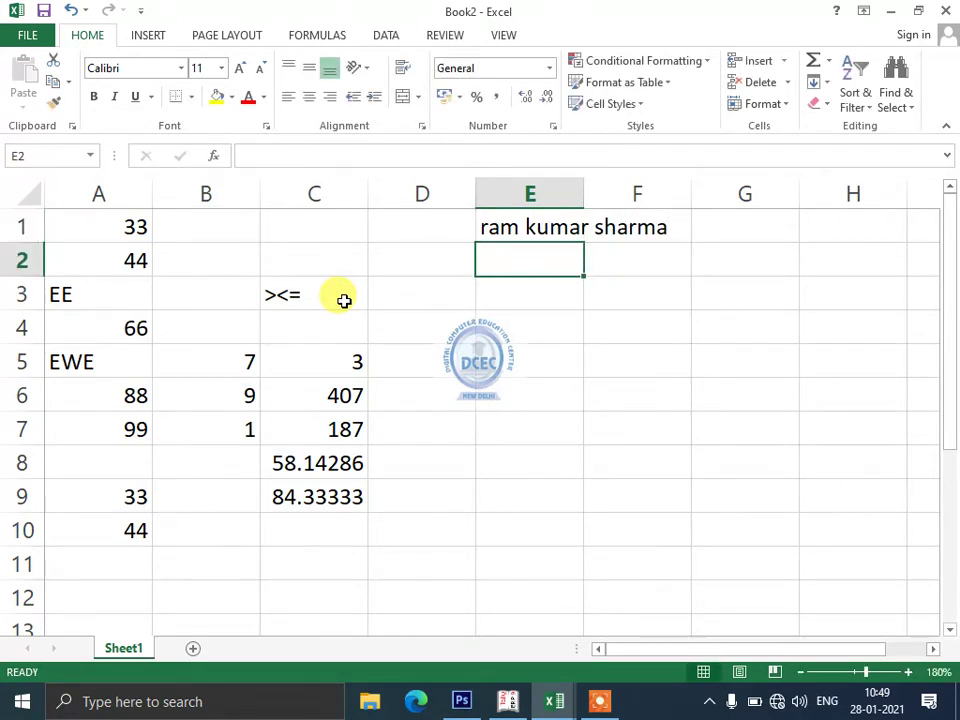
Enter =UPPER(E1) in E2 to show the name in capitals
type("=upp")
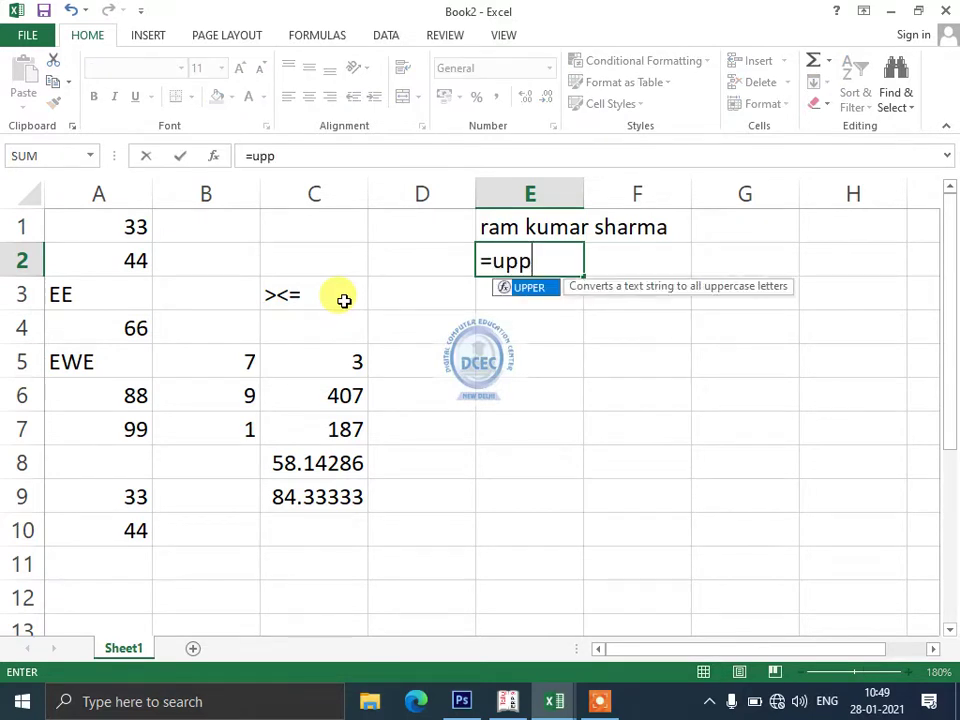
type("er(")
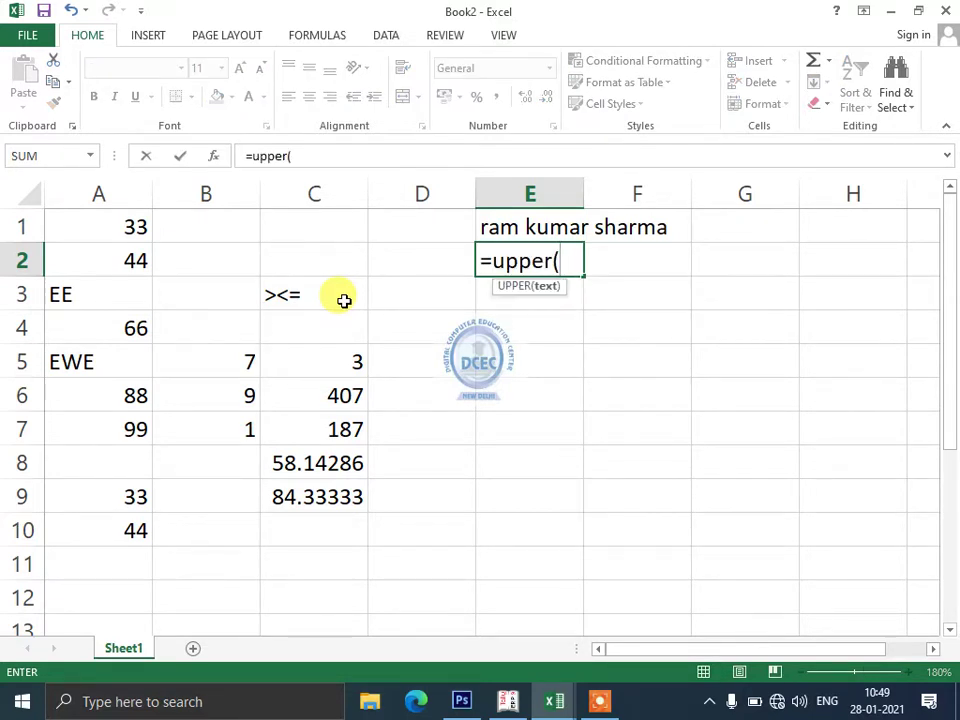
key("Up")
type(")")
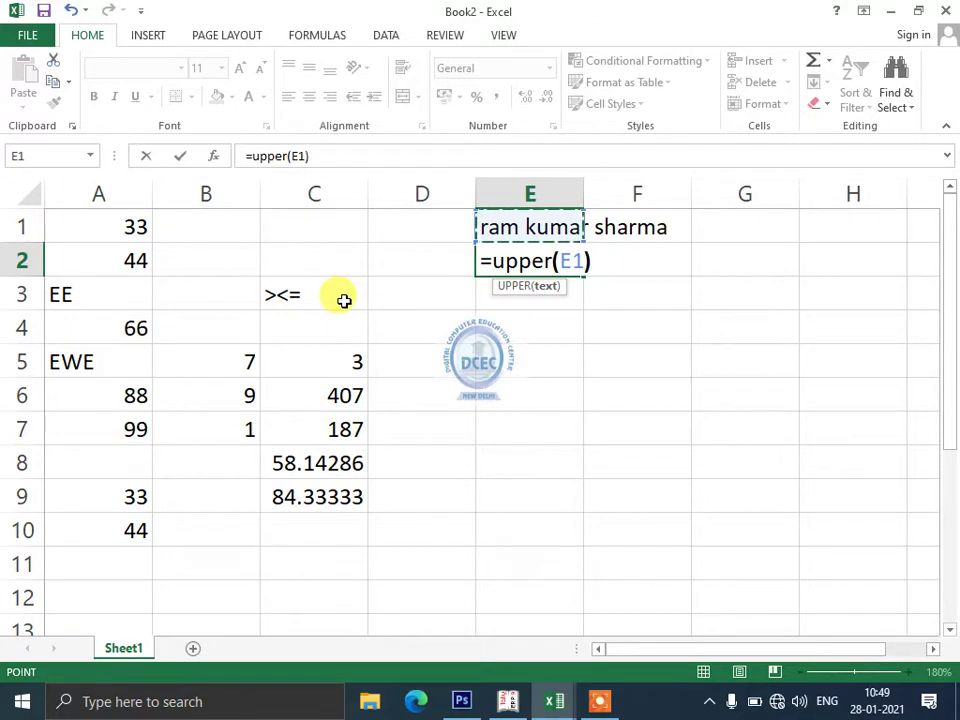
key("Return")
key("Up")
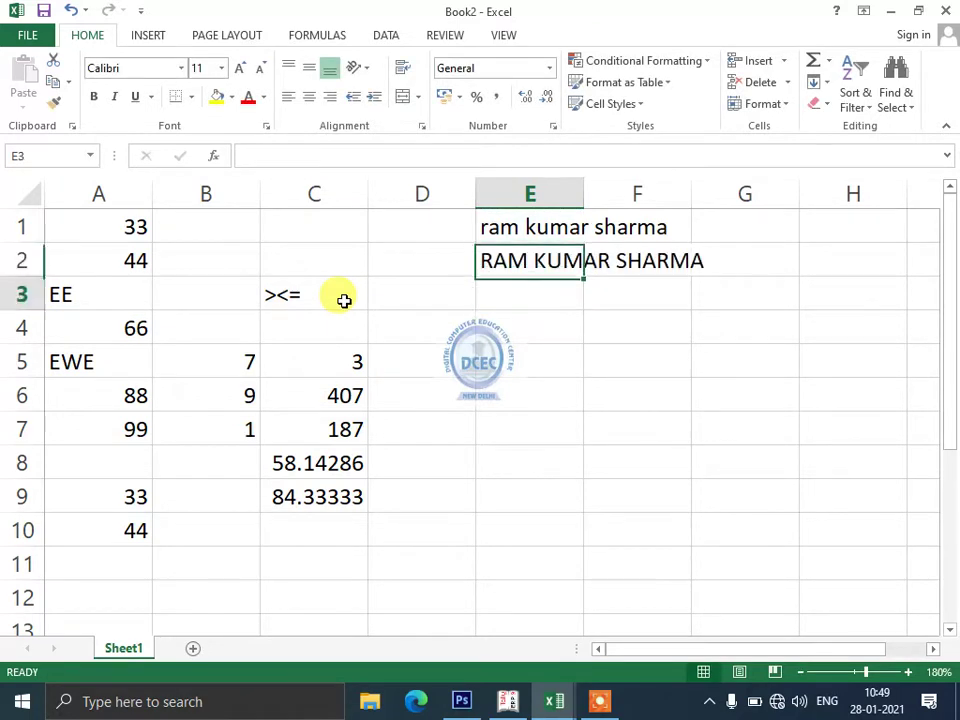
key("Down")
Enter =LOWER(E2) in E3 and =PROPER(E3) in E4 for lower and title case
type("=lo")
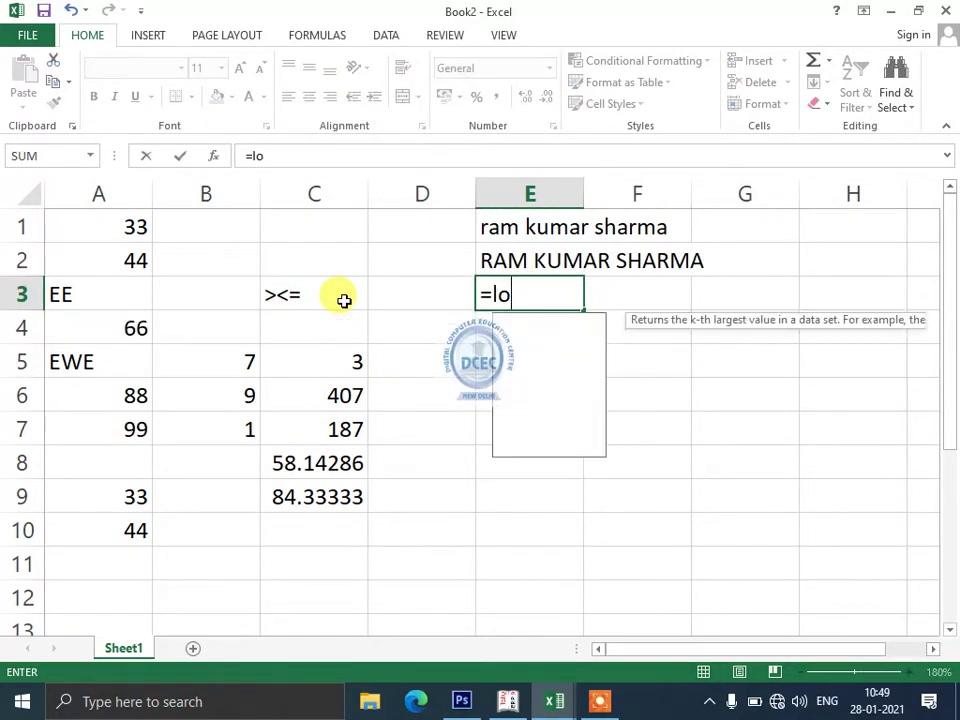
type("wer(")
key("Up")
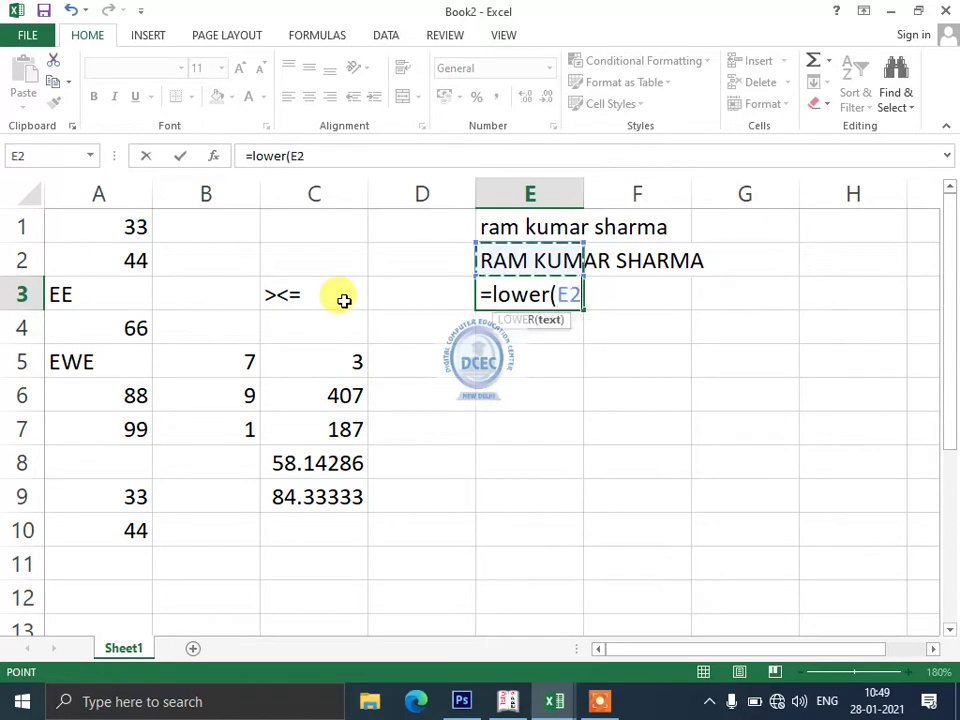
type(")")
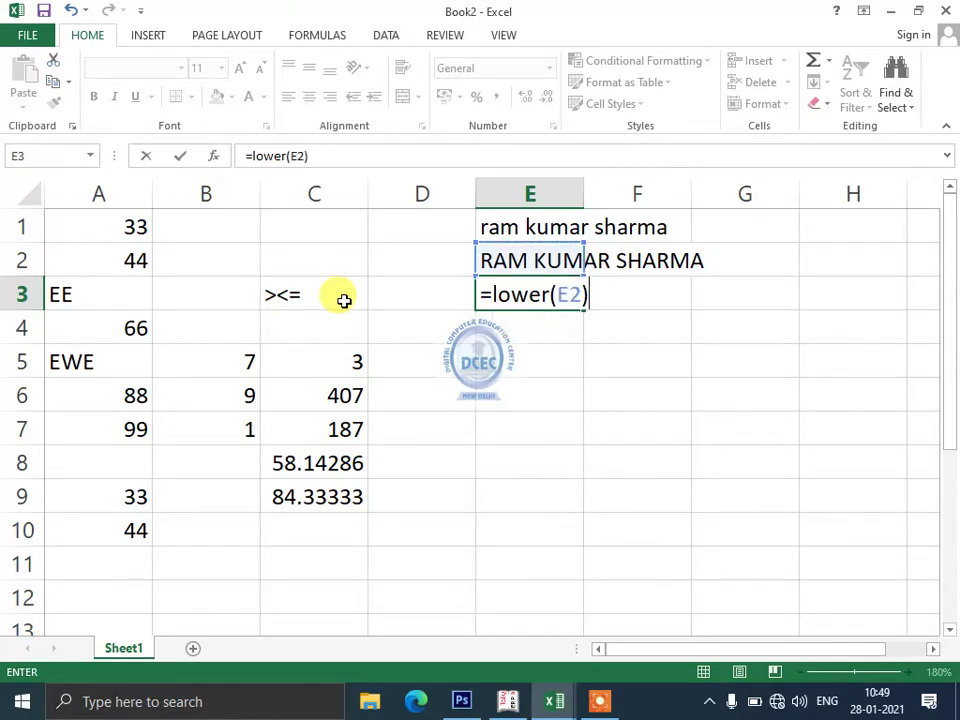
key("Return")
type("=")
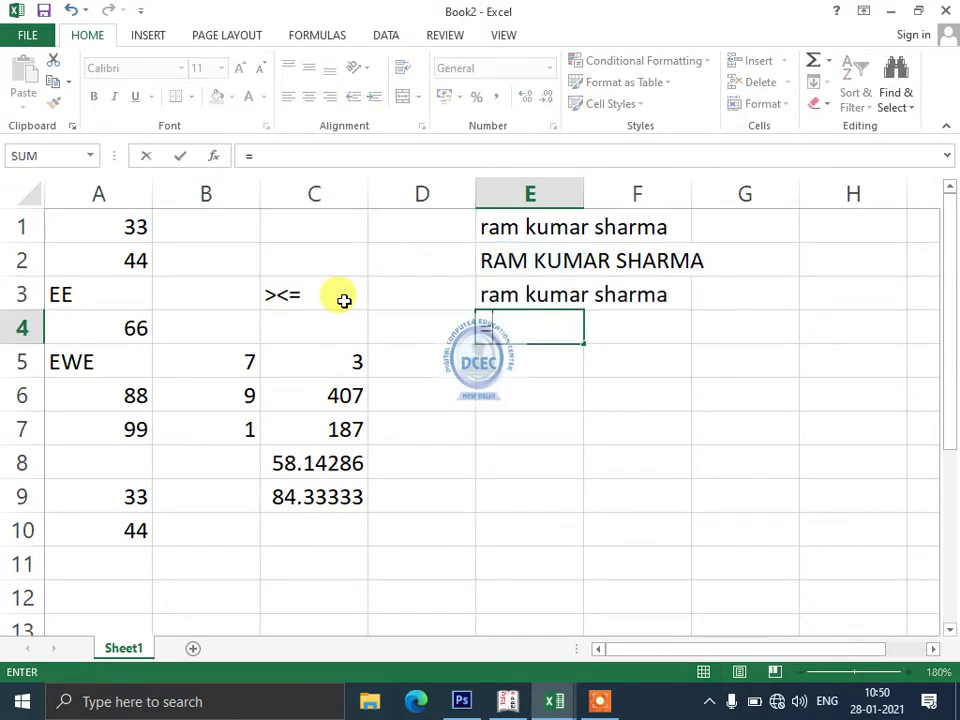
type("prope")
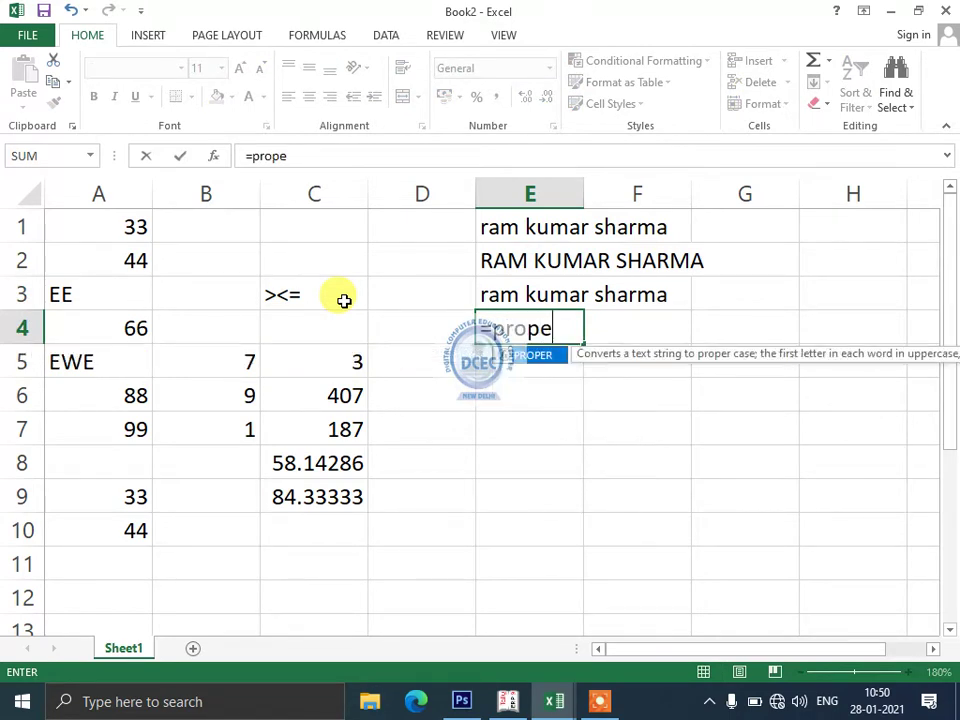
type("r(")
key("Up")
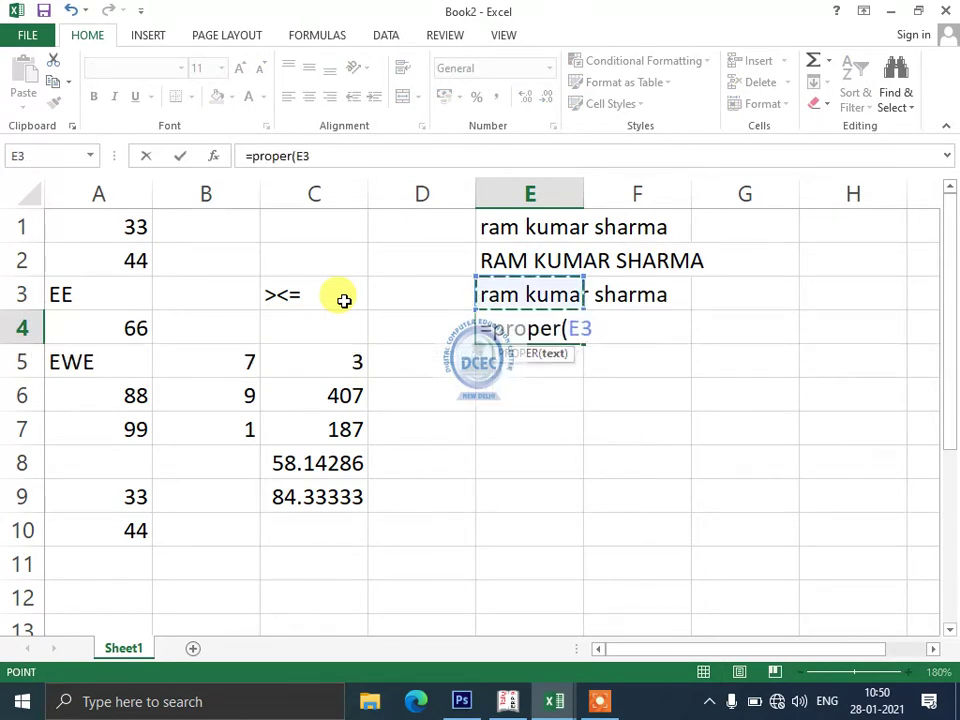
type(")")
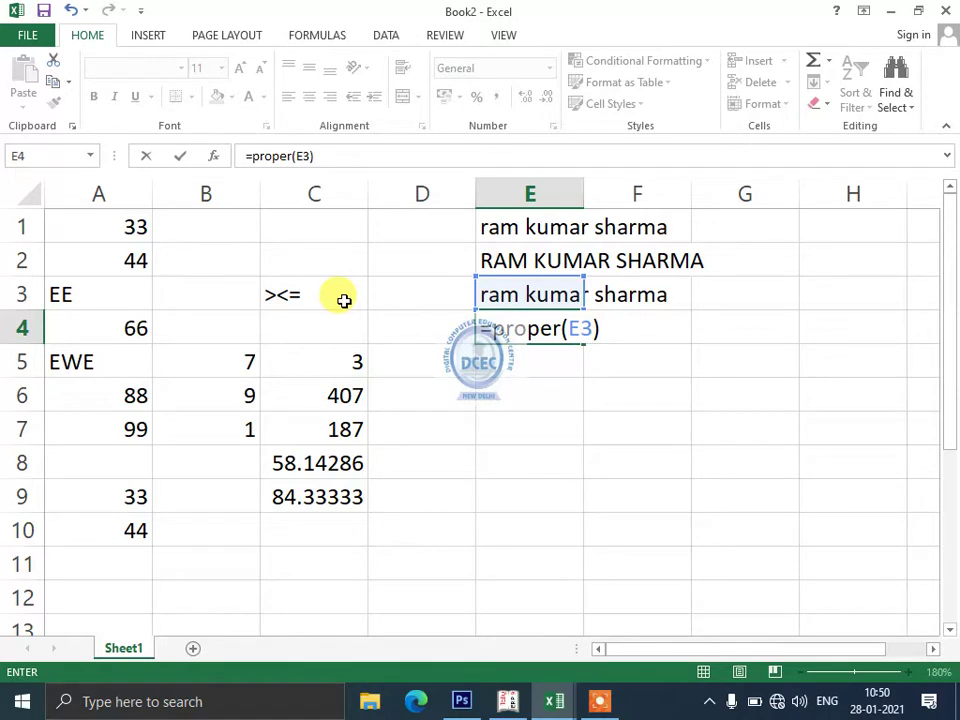
key("ctrl+Return")
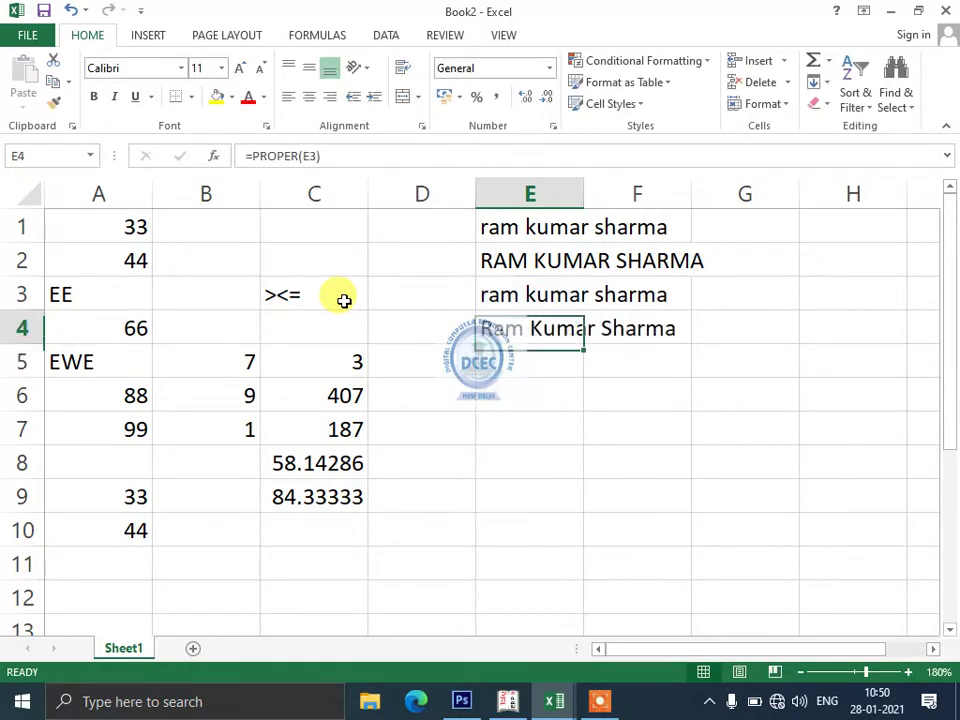
key("Up")
key("Up")
key("Down")
key("Down")
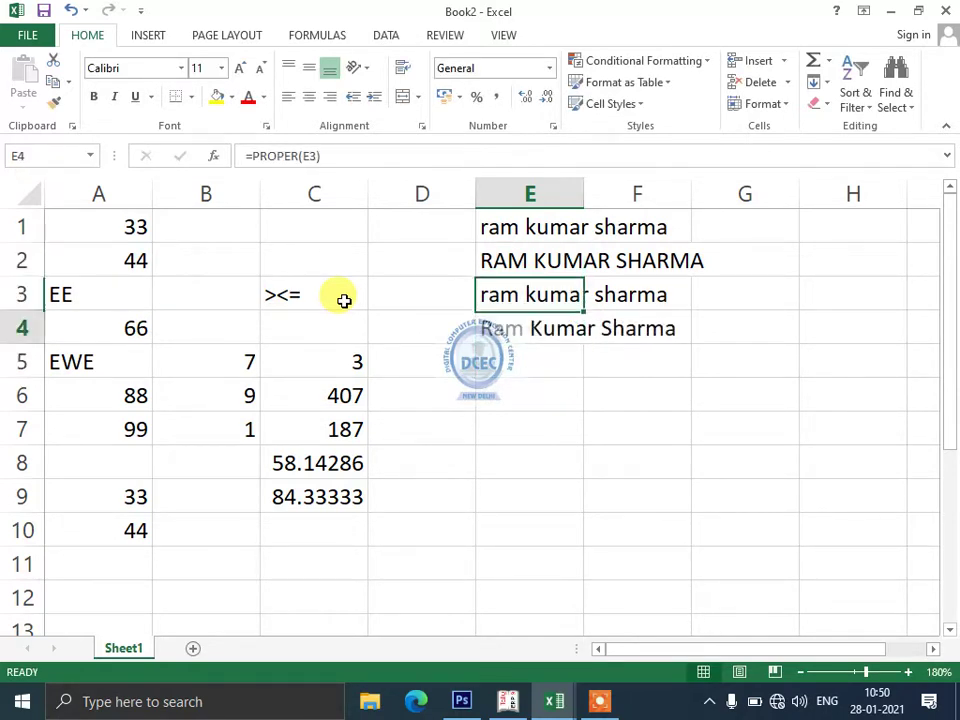
key("Down")
key("Down")
key("Down")
key("Down")
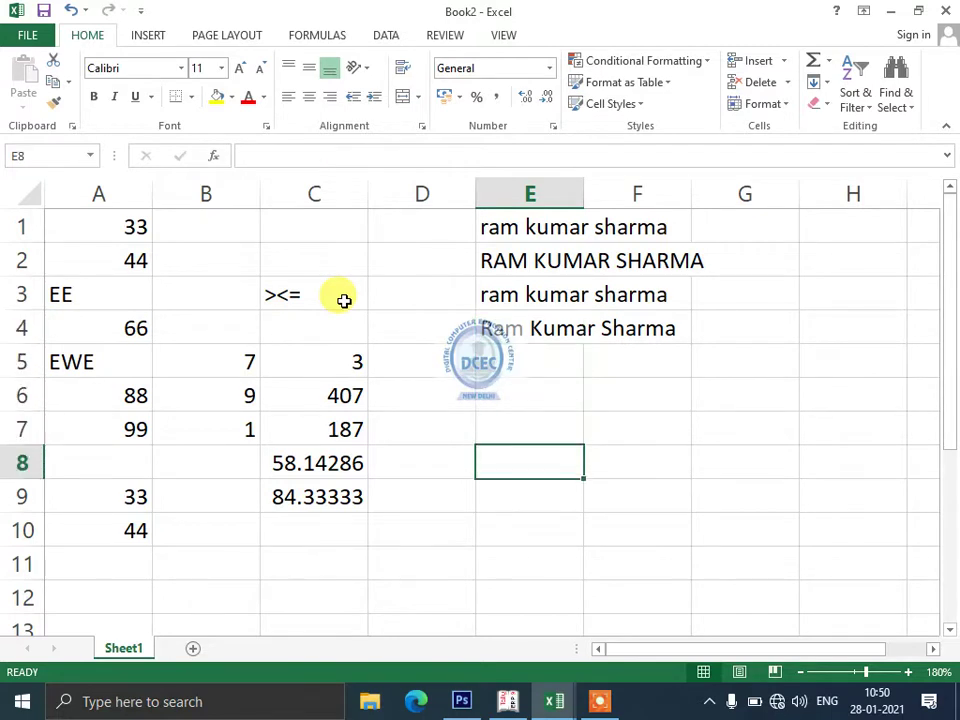
Put 2 in E7 and =ODD(E7) in F7, which returns 3
key("Up")
type("2")
key("Tab")
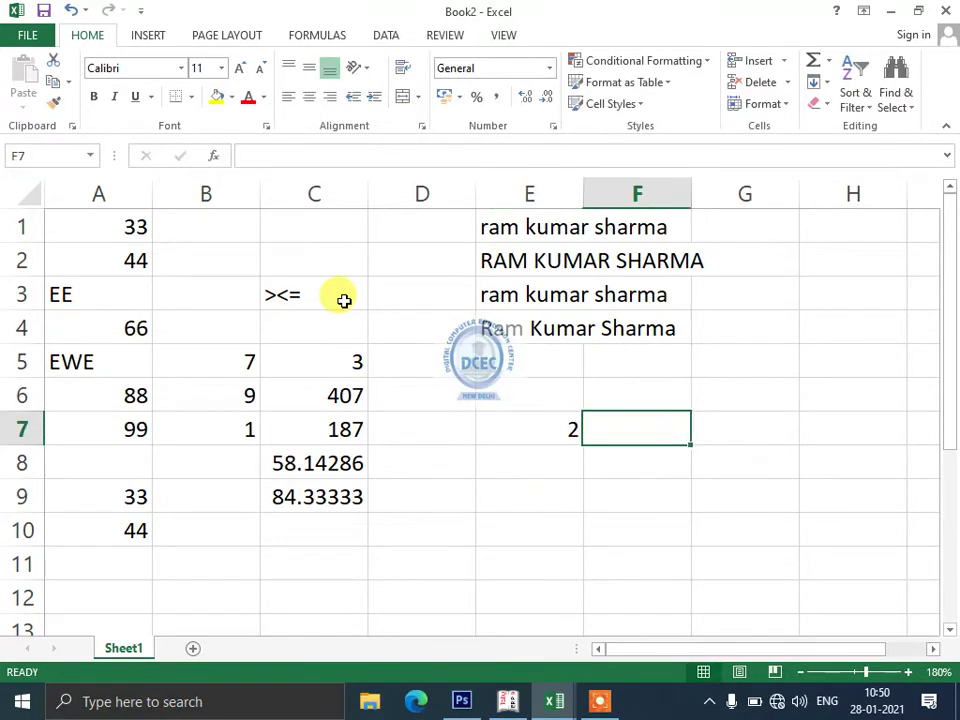
type("=")
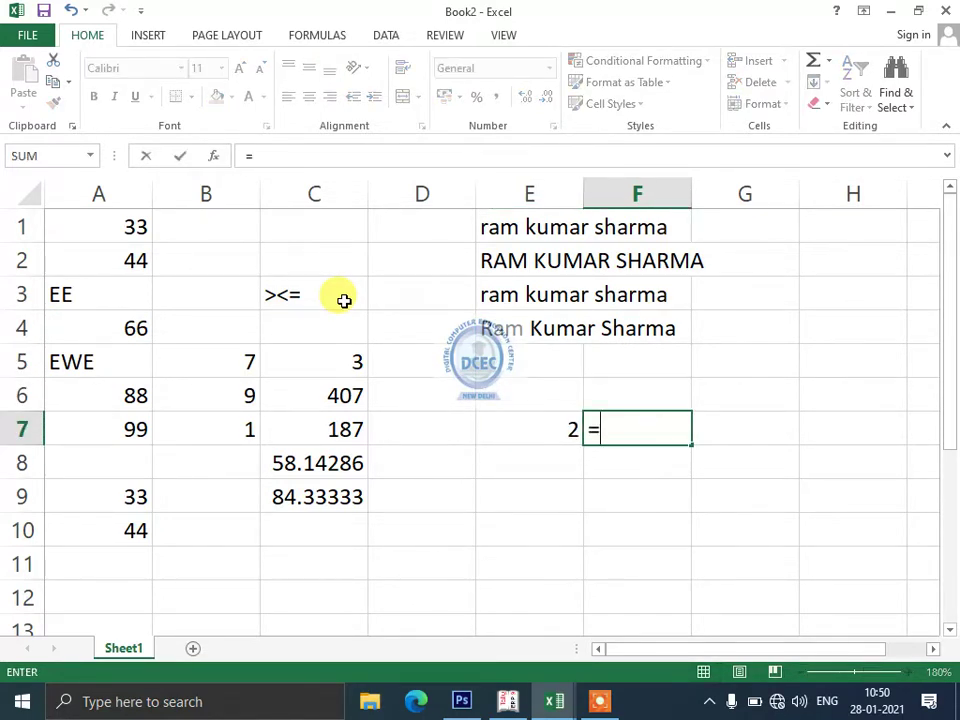
type("odd")
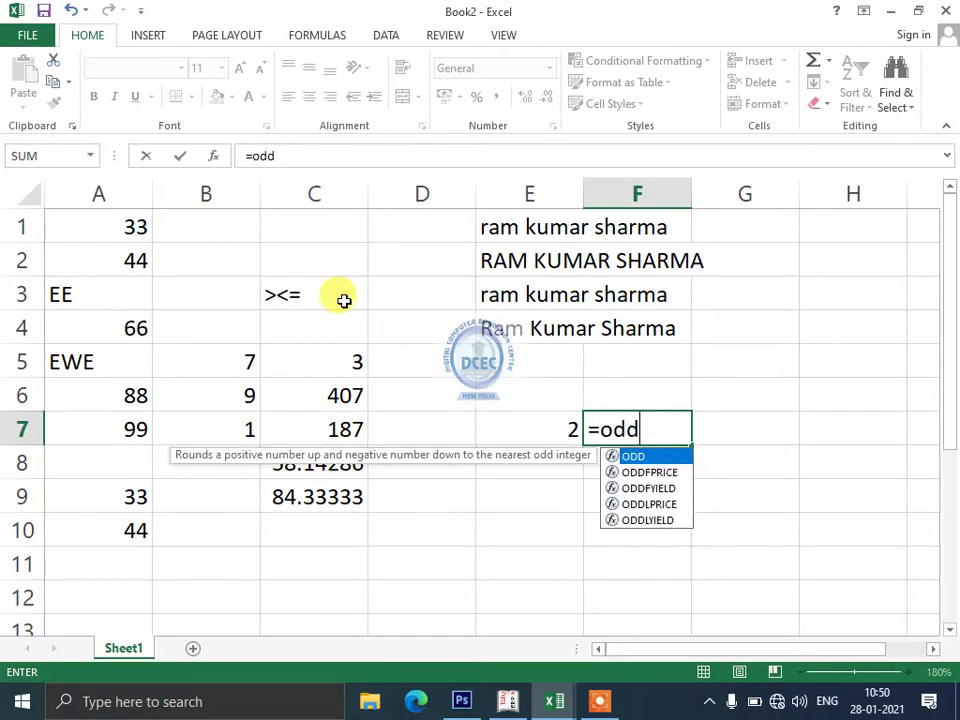
type("(")
key("Left")
type(")")
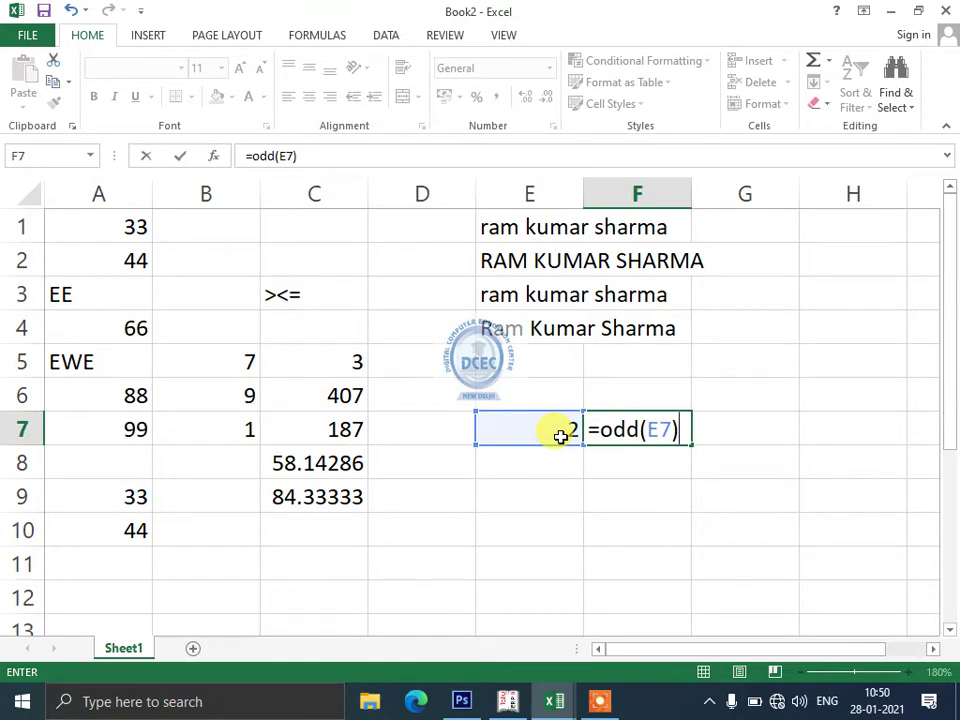
key("Return")
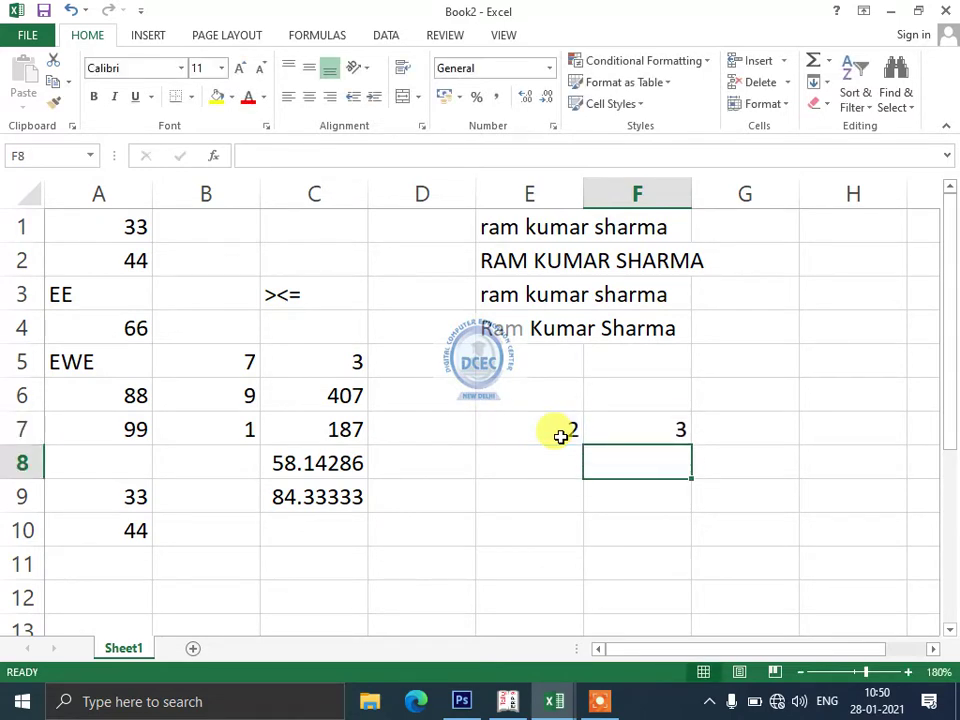
key("Up")
Enter 3 in E8 and the formula =EVEN(E8) in F8
key("Left")
key("Down")
type("3")
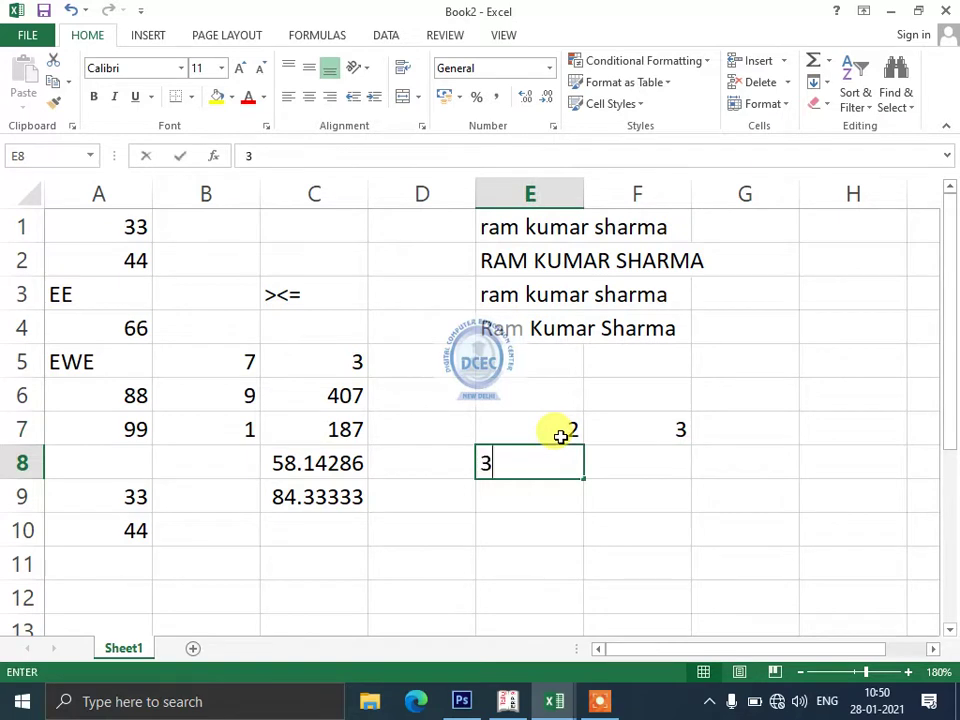
key("Tab")
type("=eve")
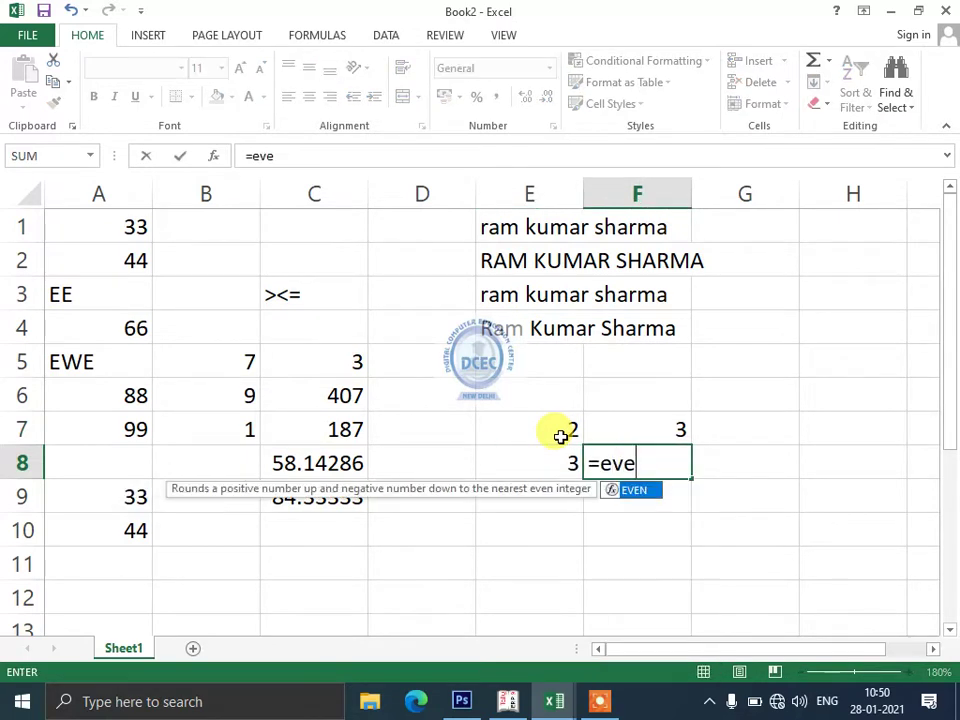
type("n(")
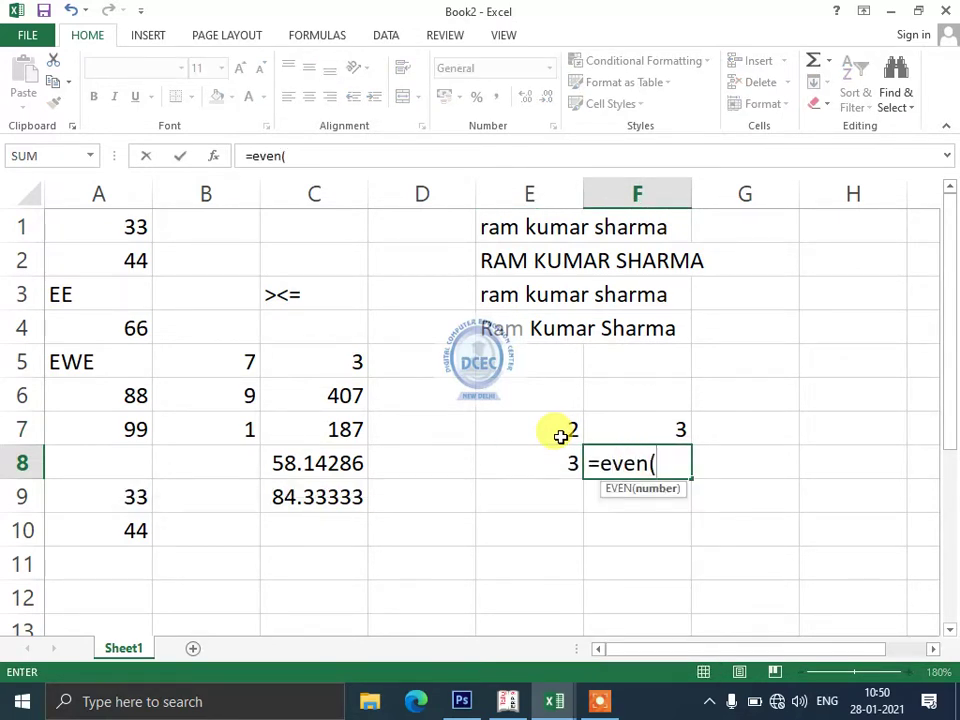
key("Left")
type(")")
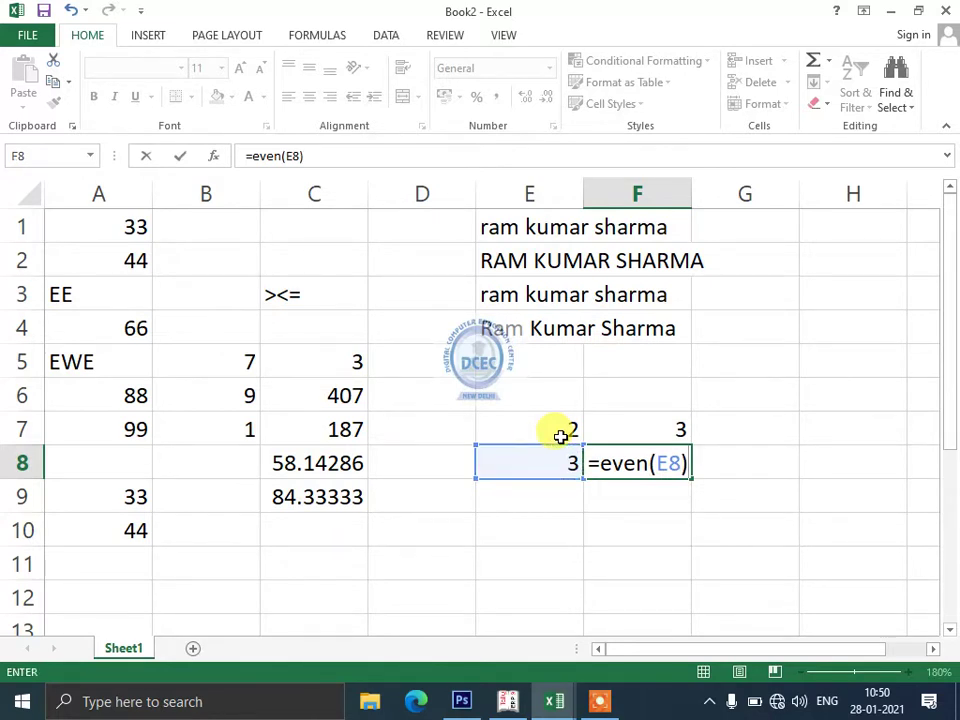
key("Return")
Change E8 to 4 and check the results beside it
key("Left")
key("Up")
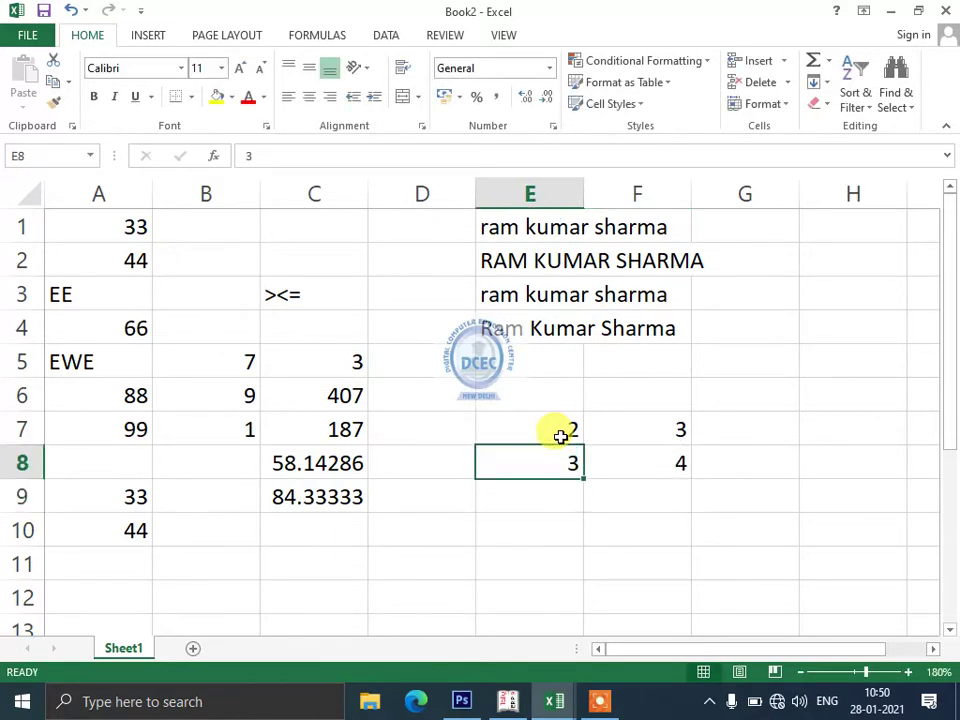
type("4")
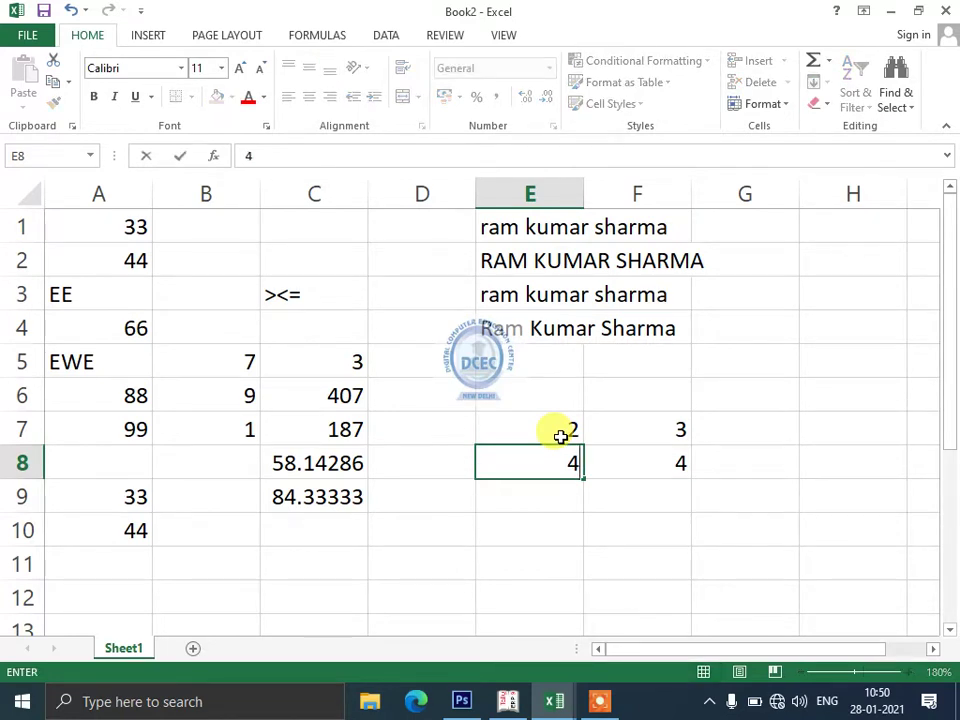
key("Return")
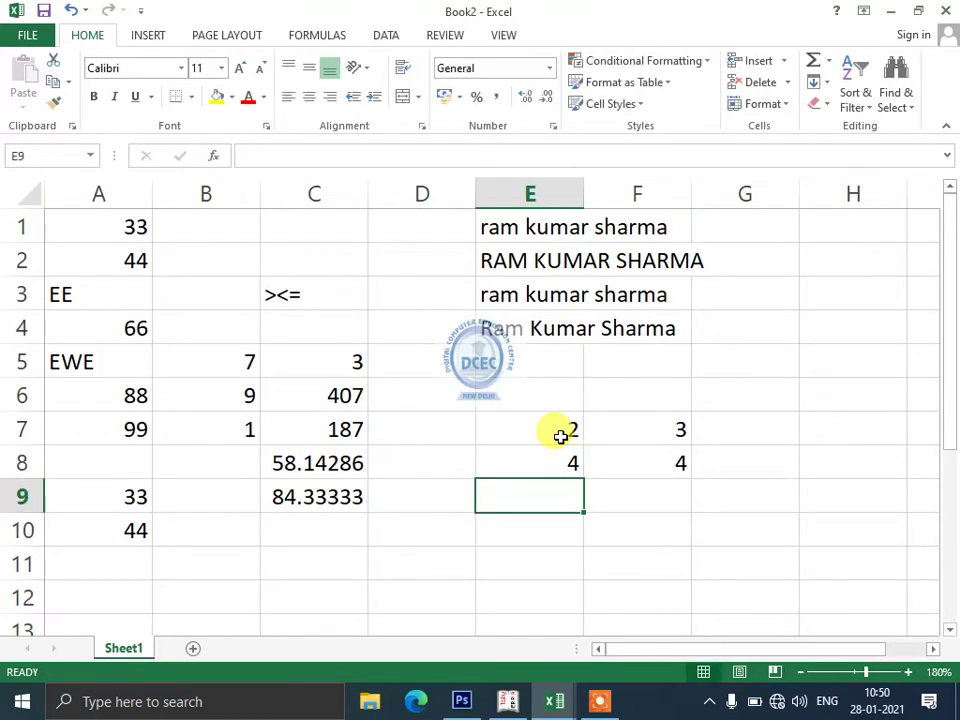
key("Right")
key("Up")
key("Up")
Change E8 to 5 and confirm F8's EVEN result rounds up to 6
key("Left")
key("Down")
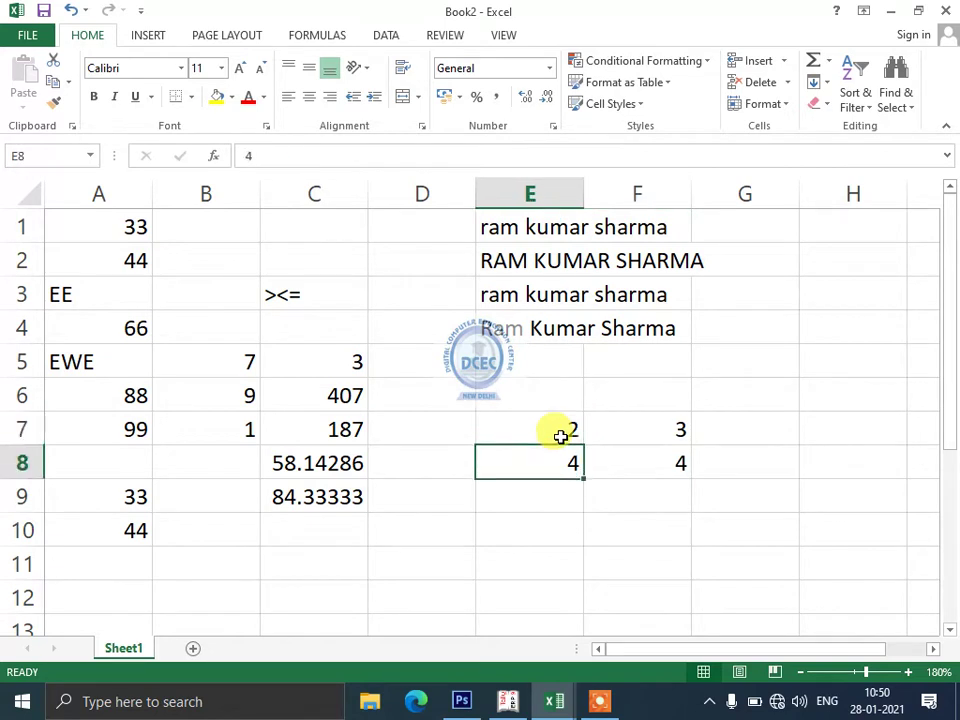
type("5")
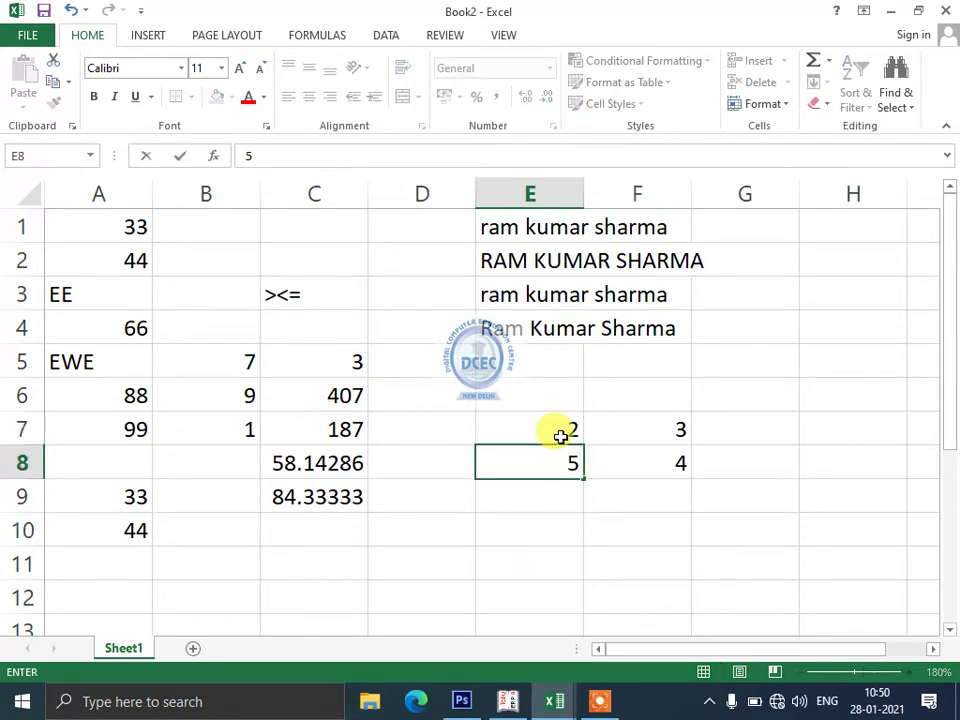
key("Return")
key("Right")
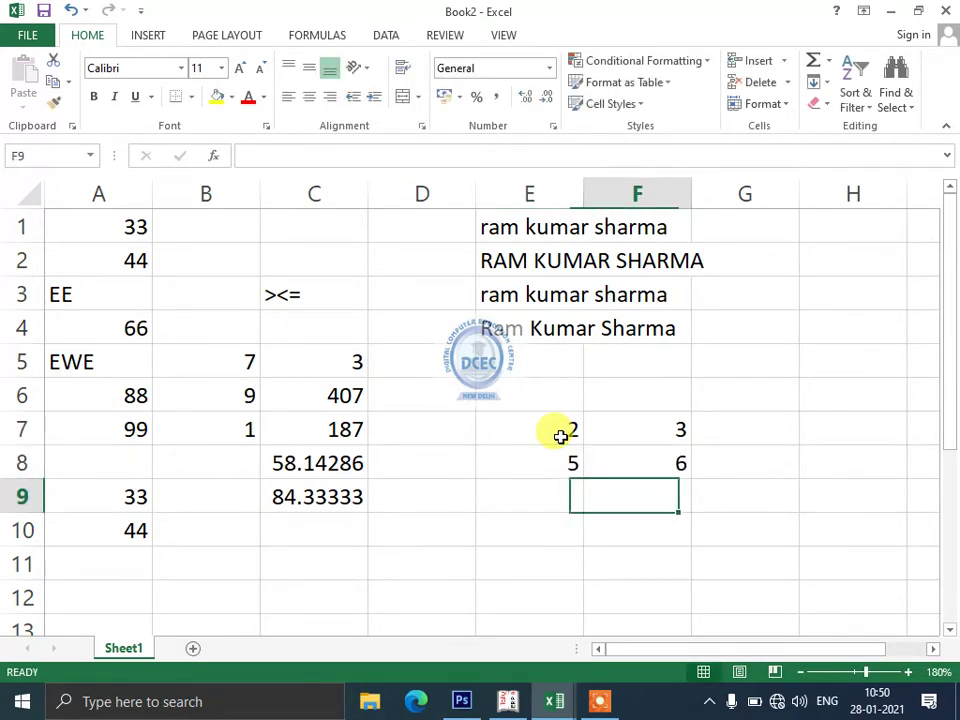
key("Up")
key("Left")
key("Left")
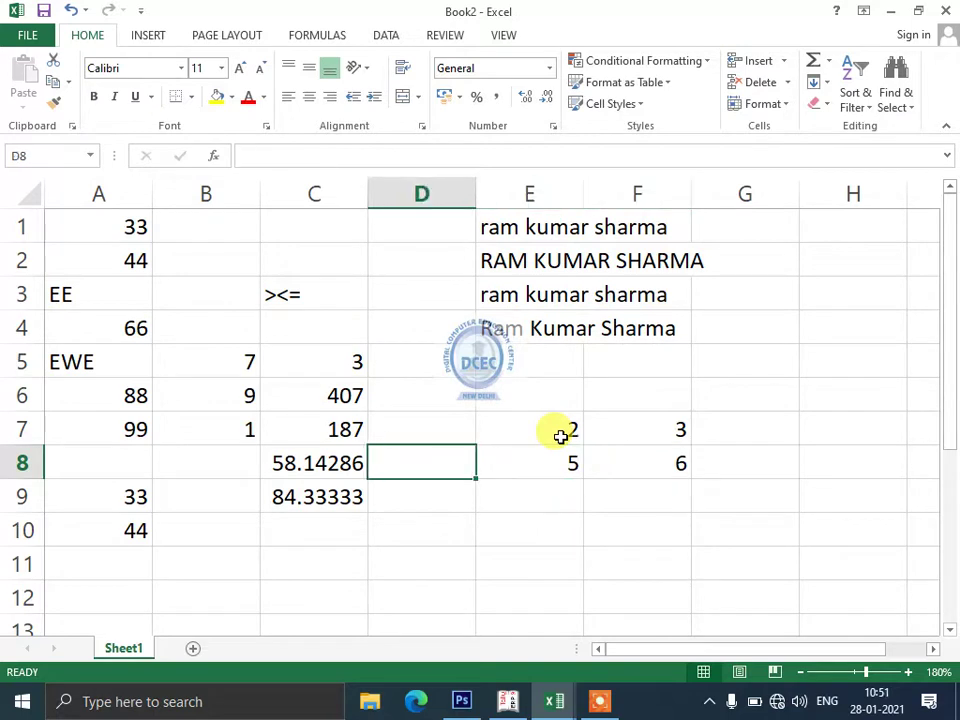
key("Right")
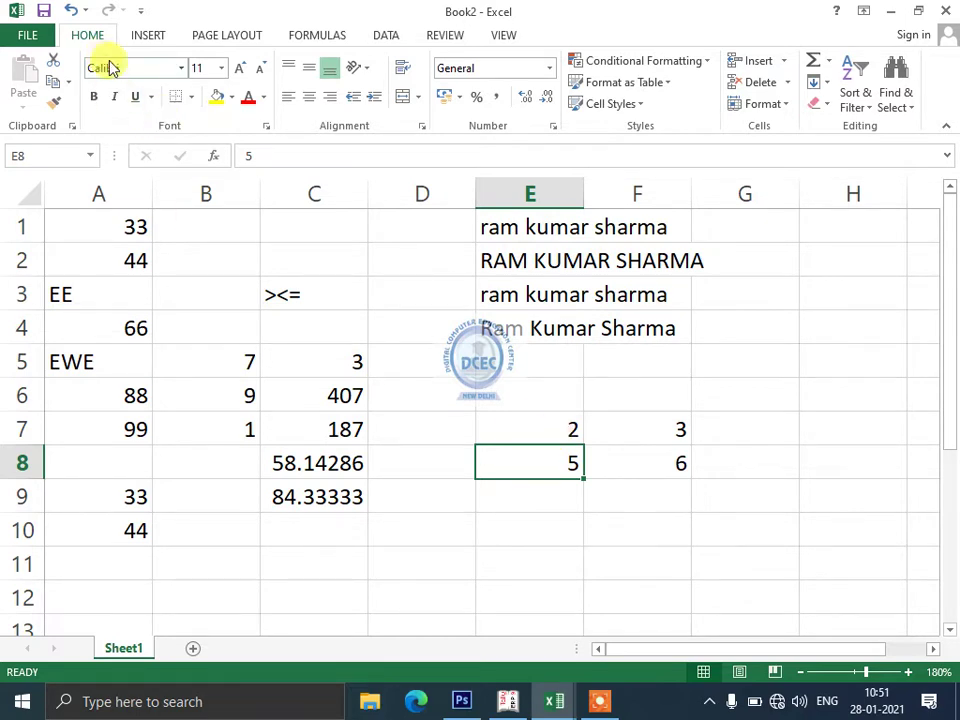
Select all formula cells with Find & Select > Formulas and fill them yellow
left_click(896, 100)
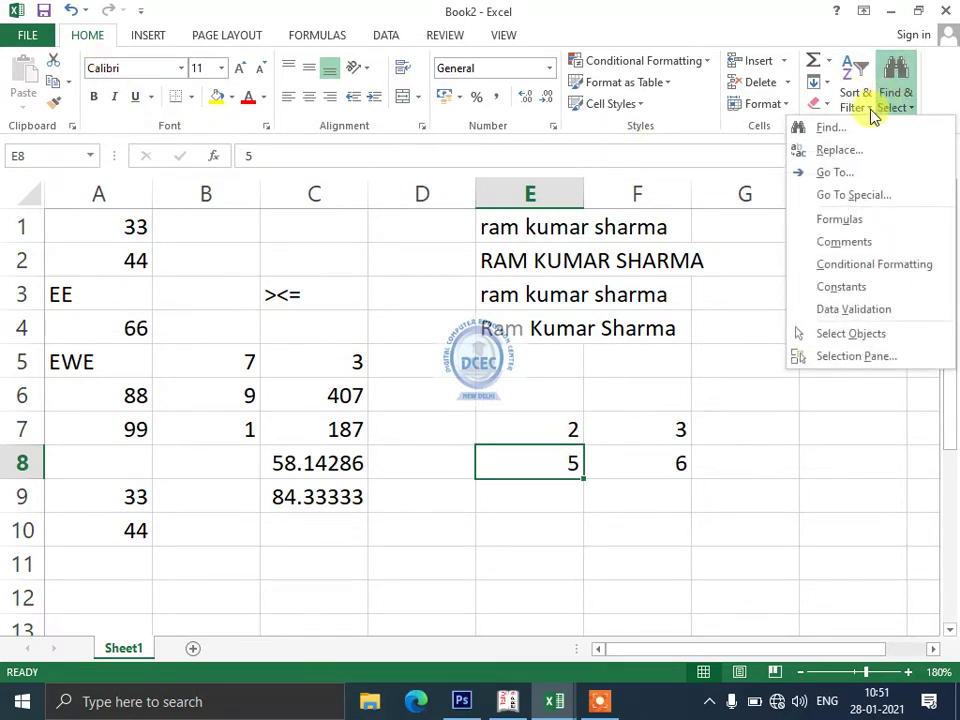
left_click(840, 220)
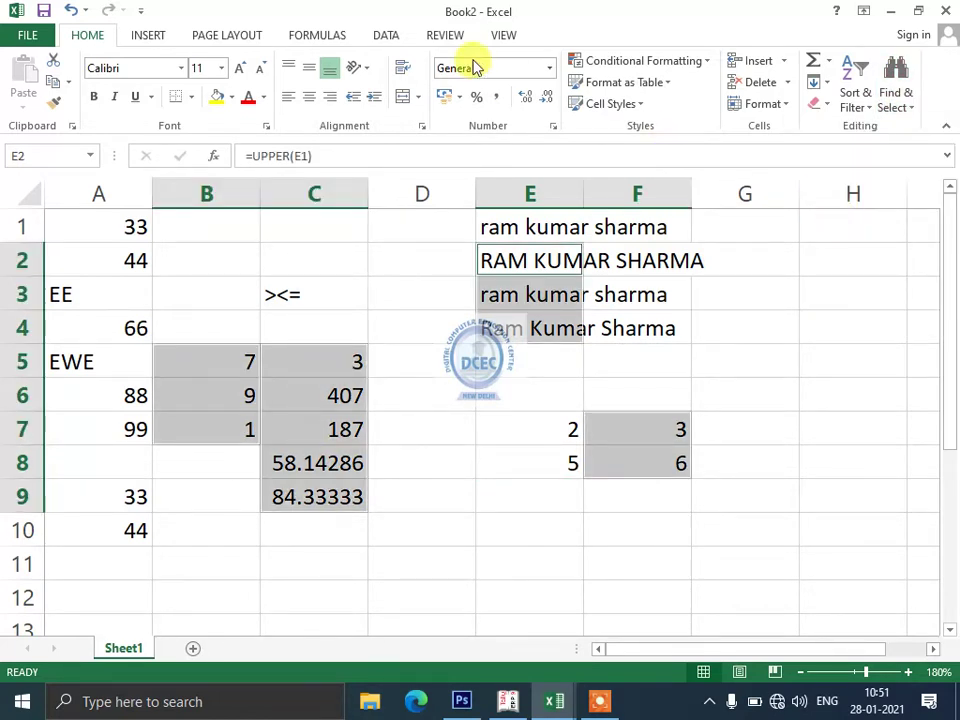
left_click(218, 98)
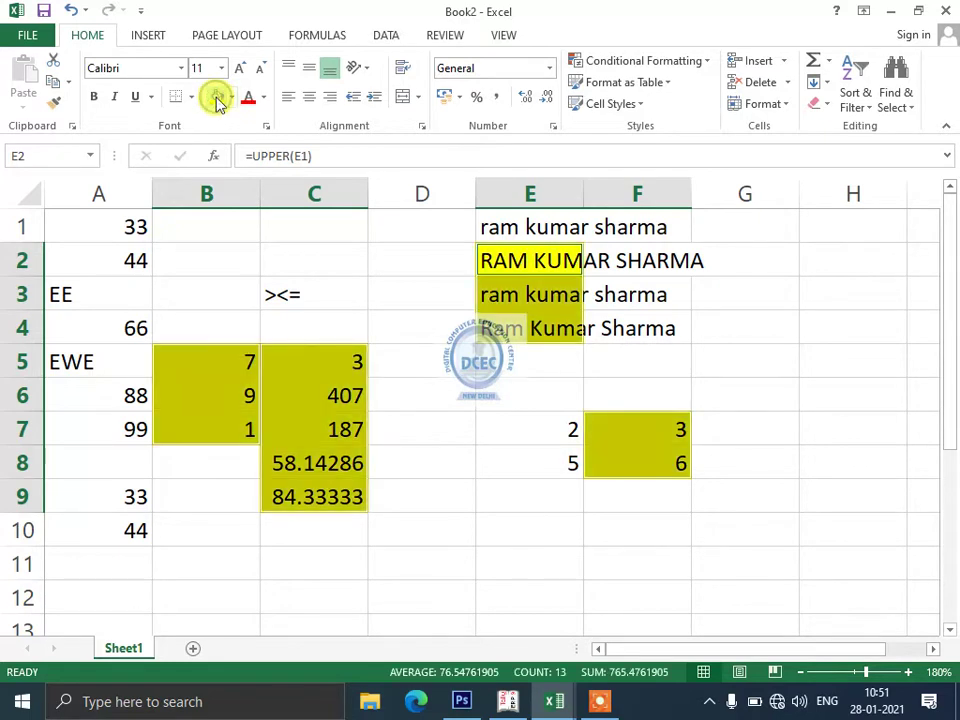
left_click(376, 298)
Check the COUNTIF, SUM and SUMIF formulas in C5, C6 and C7
left_click(314, 368)
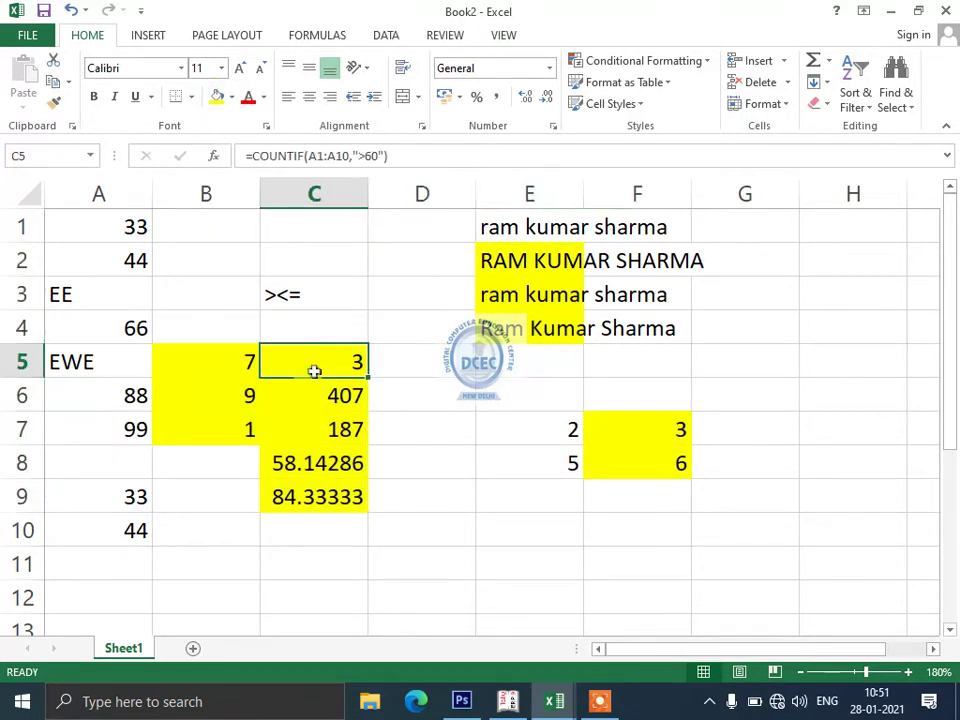
left_click(313, 400)
left_click(315, 440)
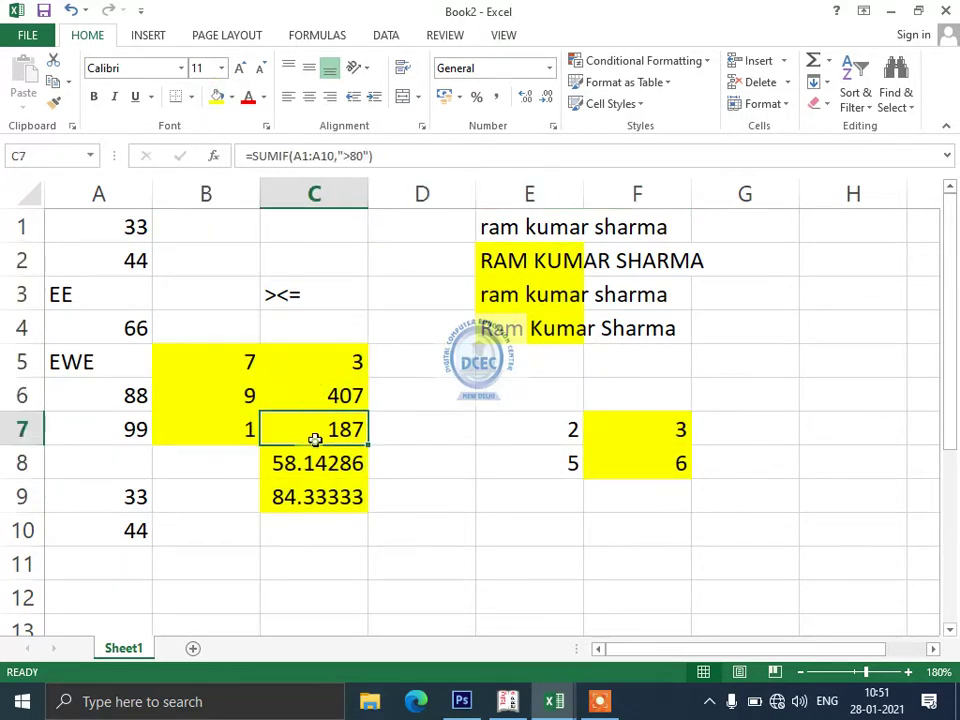
left_click(315, 362)
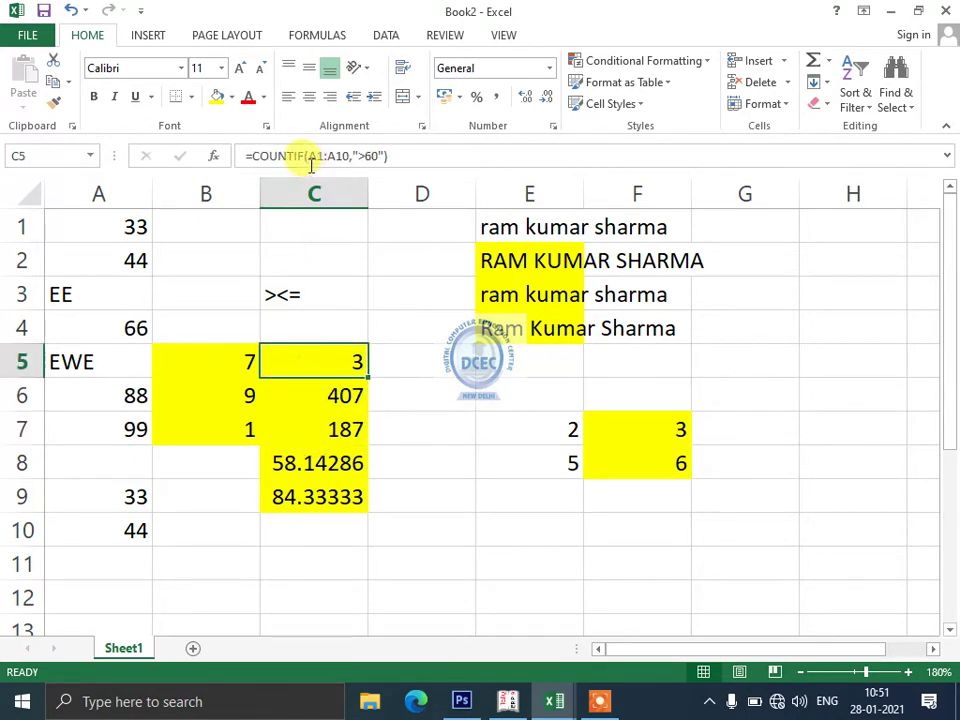
Turn on Show Formulas and zoom the sheet out
left_click(318, 35)
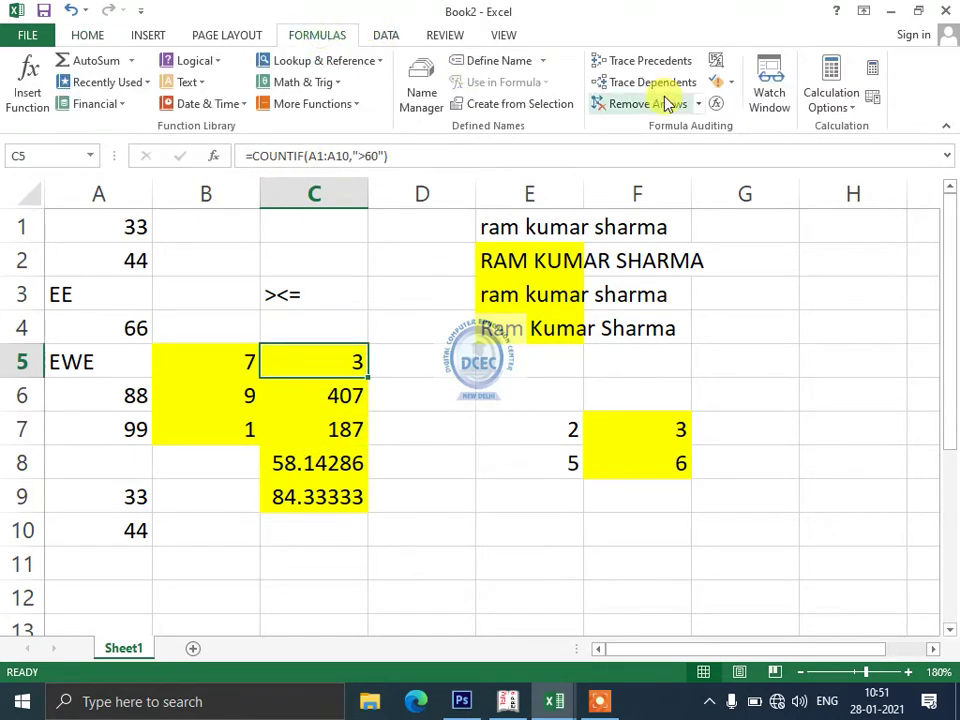
left_click(716, 62)
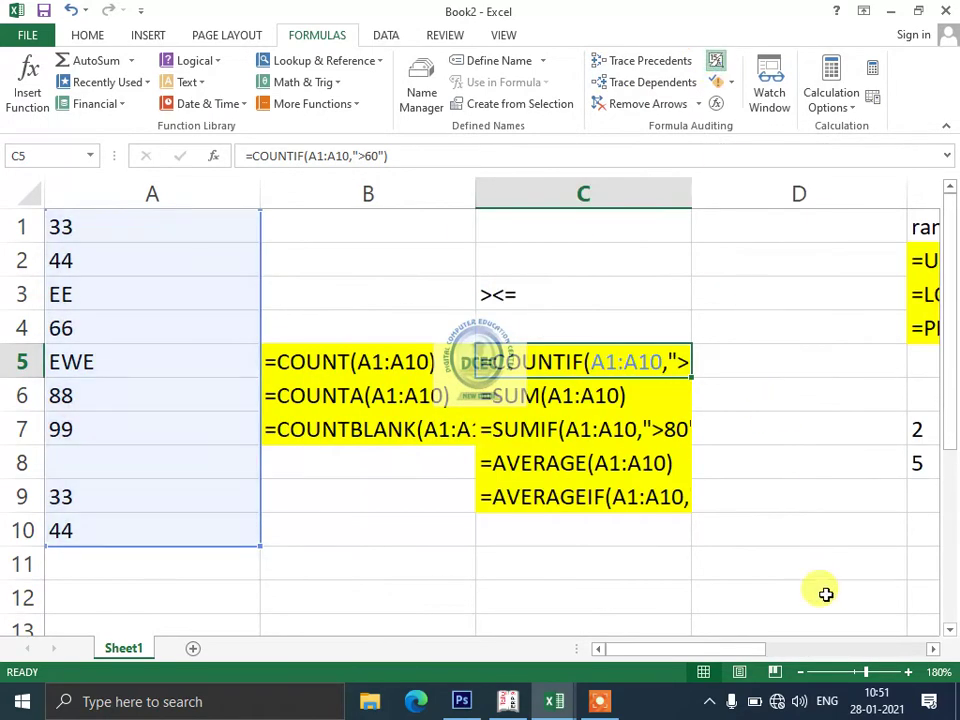
left_click(805, 672)
left_click(805, 672)
left_click(799, 672)
left_click(799, 672)
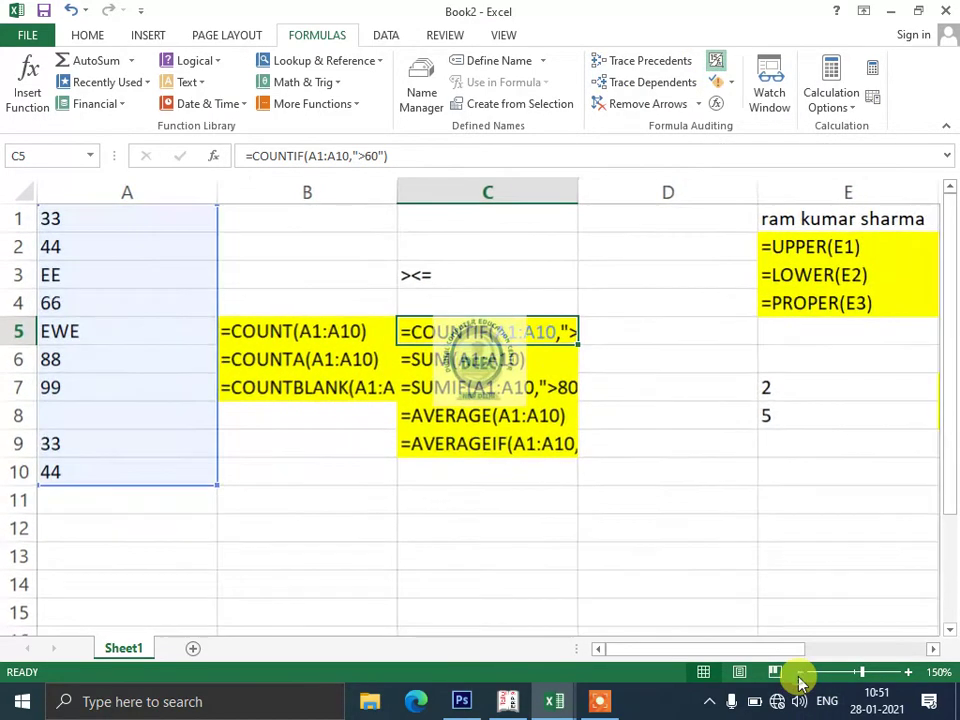
left_click(799, 672)
Autofit columns C, B and E to their contents, then narrow column D
double_click(498, 188)
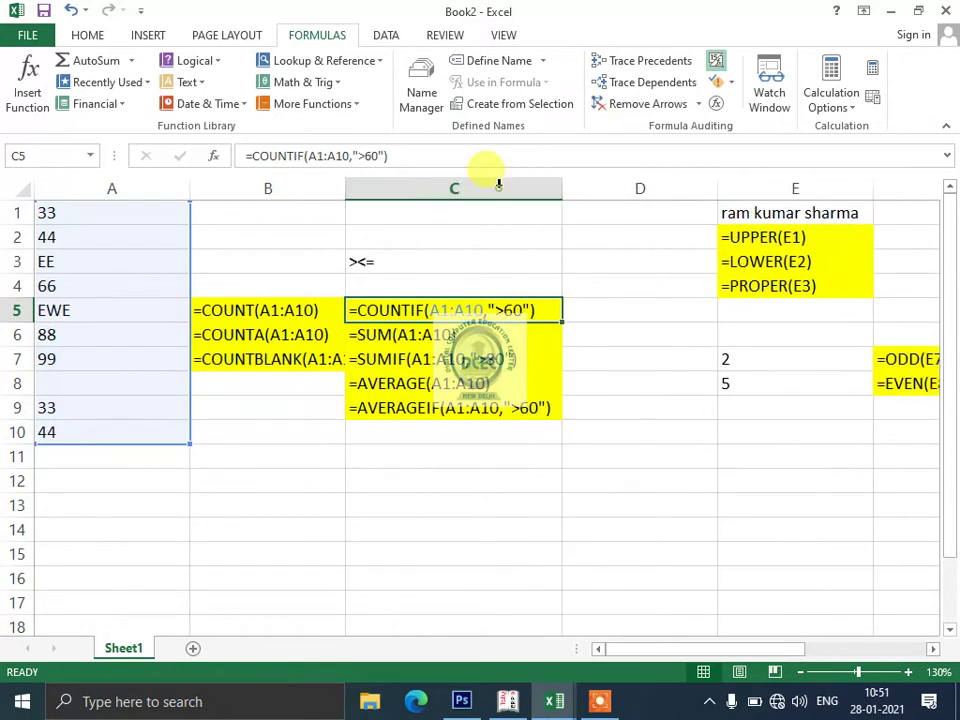
double_click(345, 186)
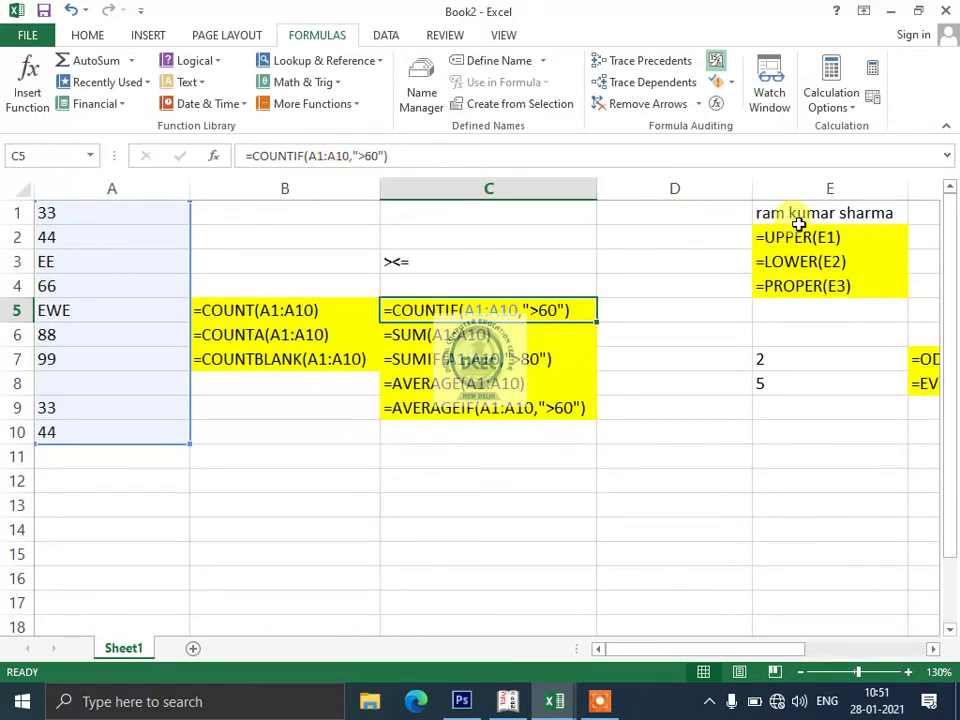
double_click(904, 189)
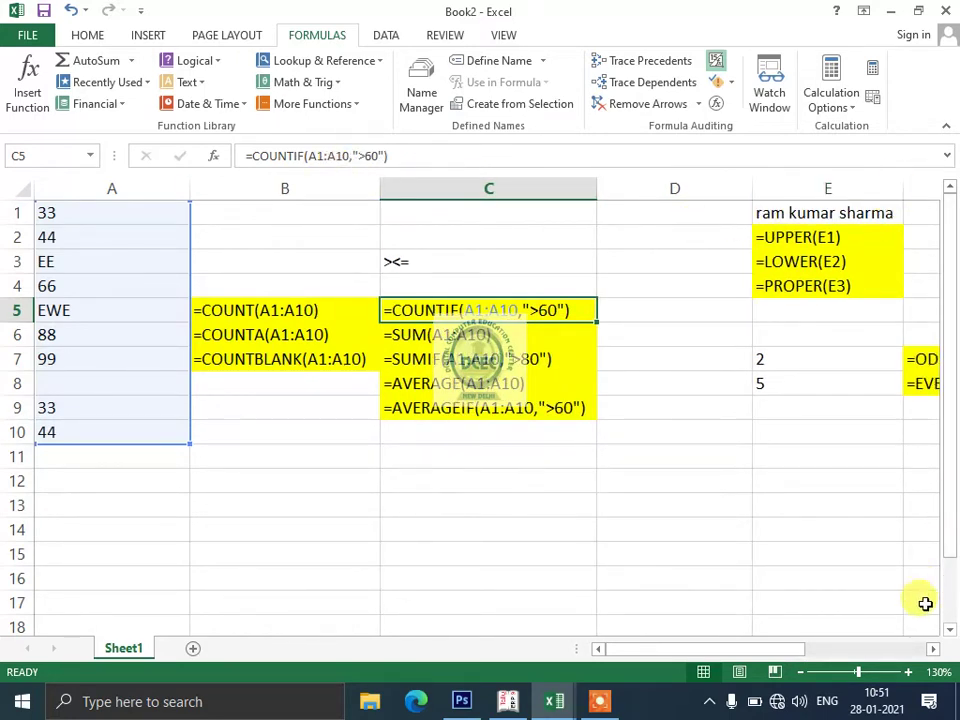
left_click(802, 673)
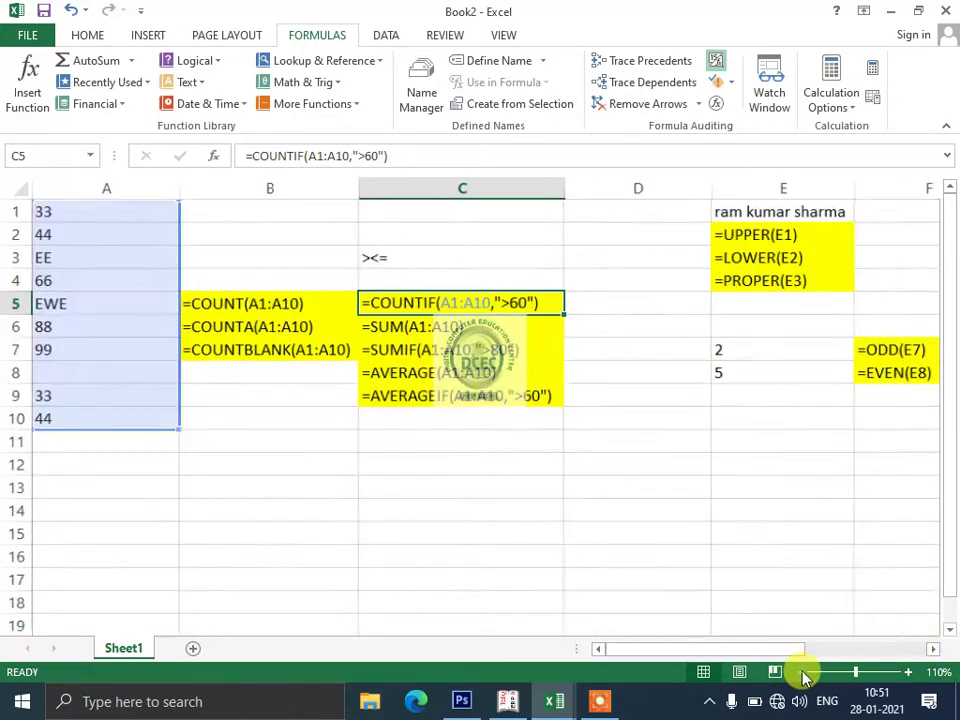
left_click(802, 673)
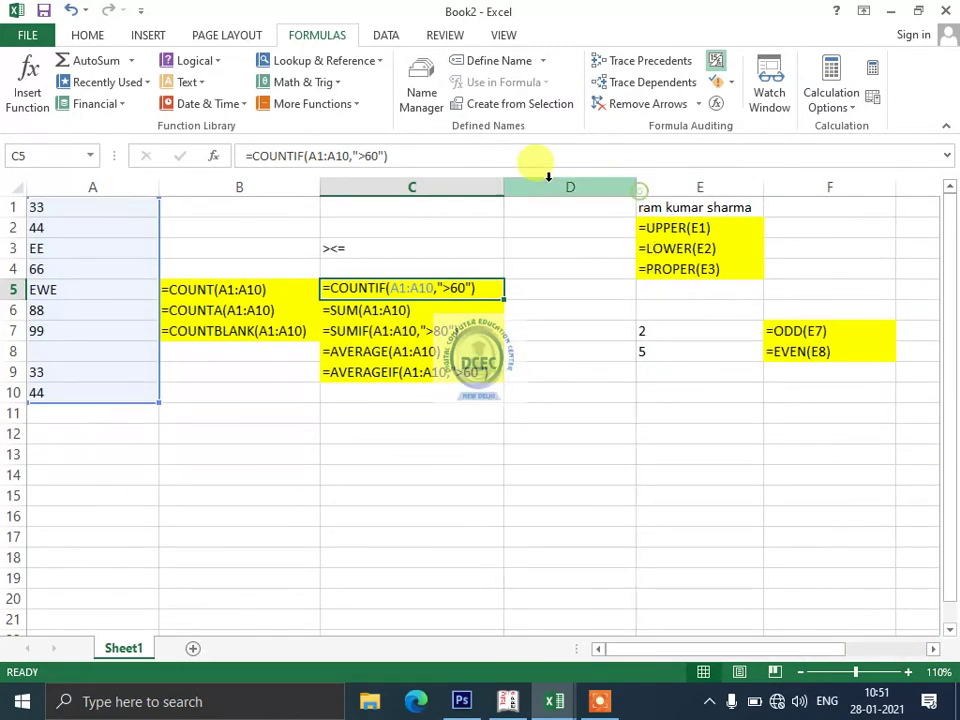
left_click_drag(634, 190, 563, 192)
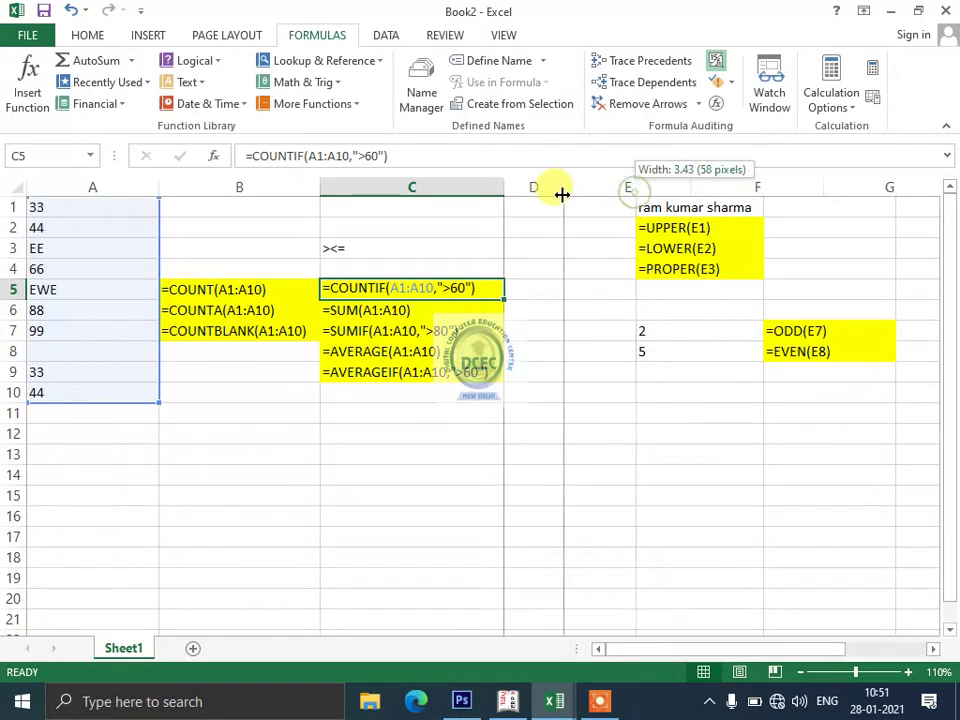
left_click(615, 379)
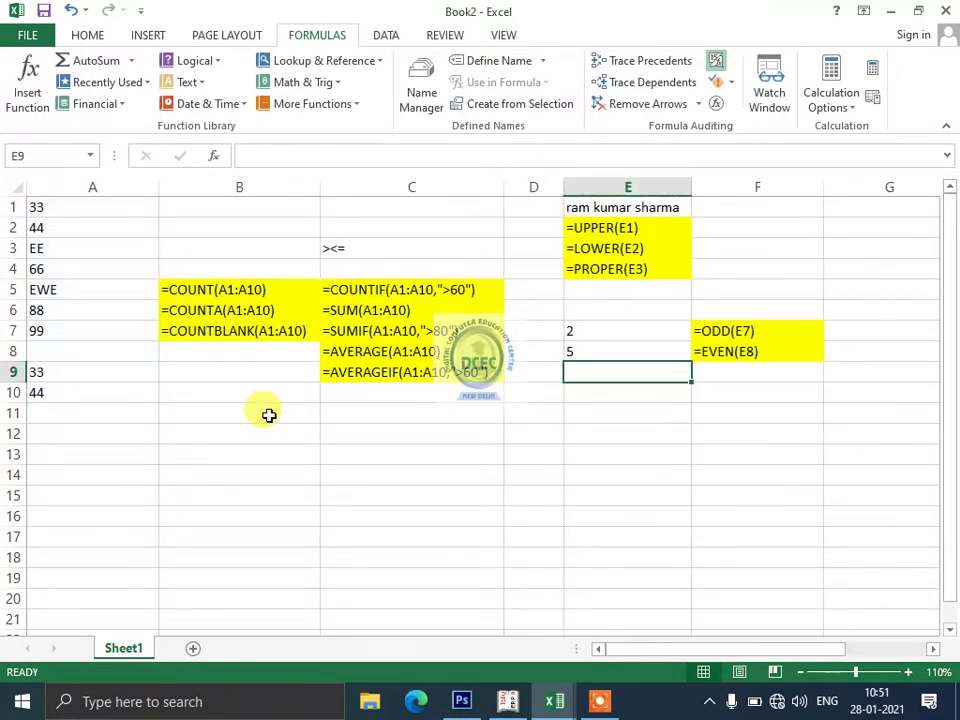
Turn off Show Formulas and enter the name ram in H1
left_click(714, 62)
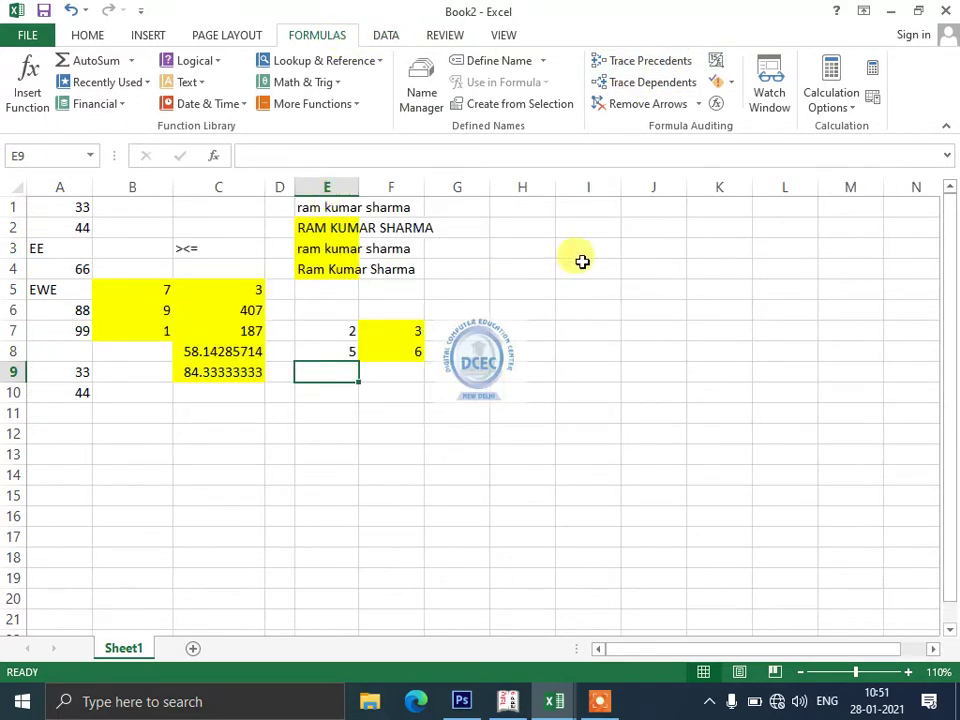
left_click(553, 208)
type("ram")
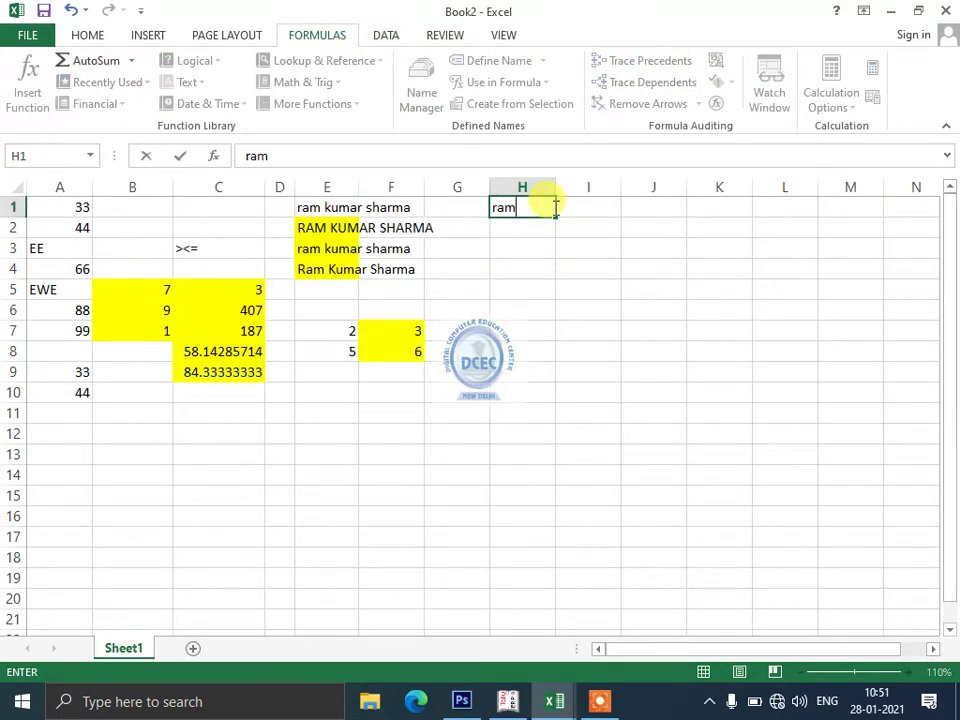
key("Return")
Enter =UPPER(H1) in I1 so it returns RAM, and zoom to 190%
left_click(557, 207)
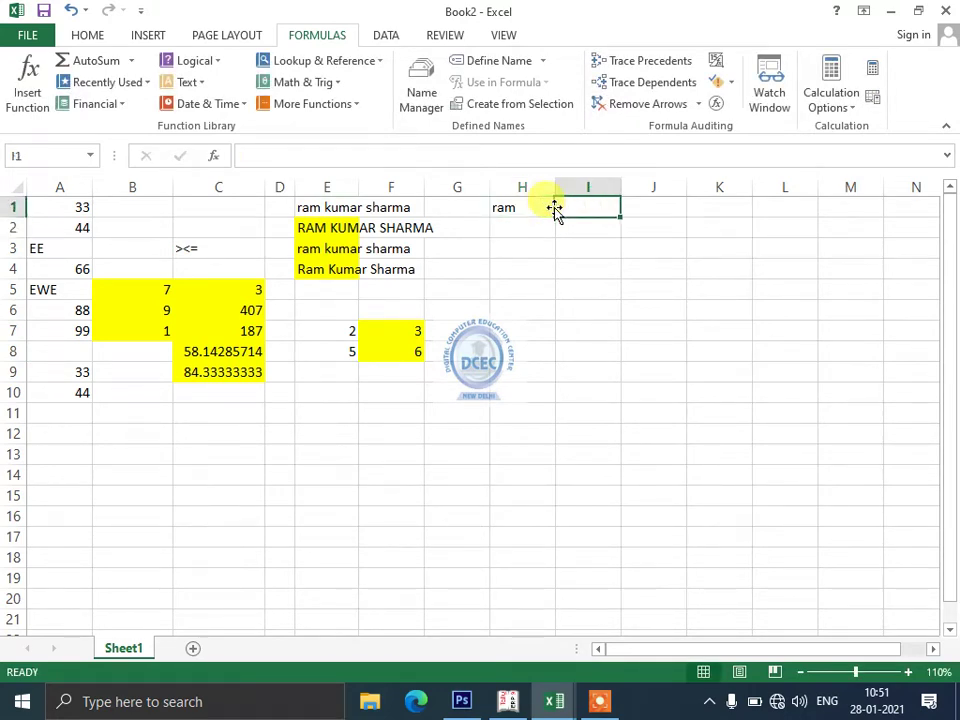
type("=up")
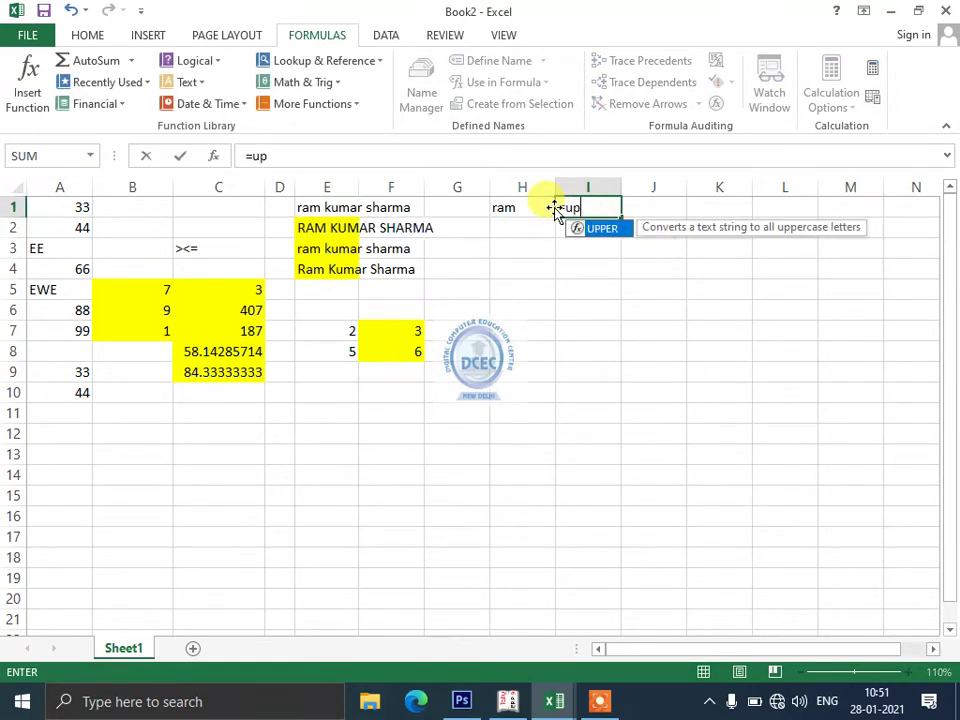
type("per")
left_click(553, 208)
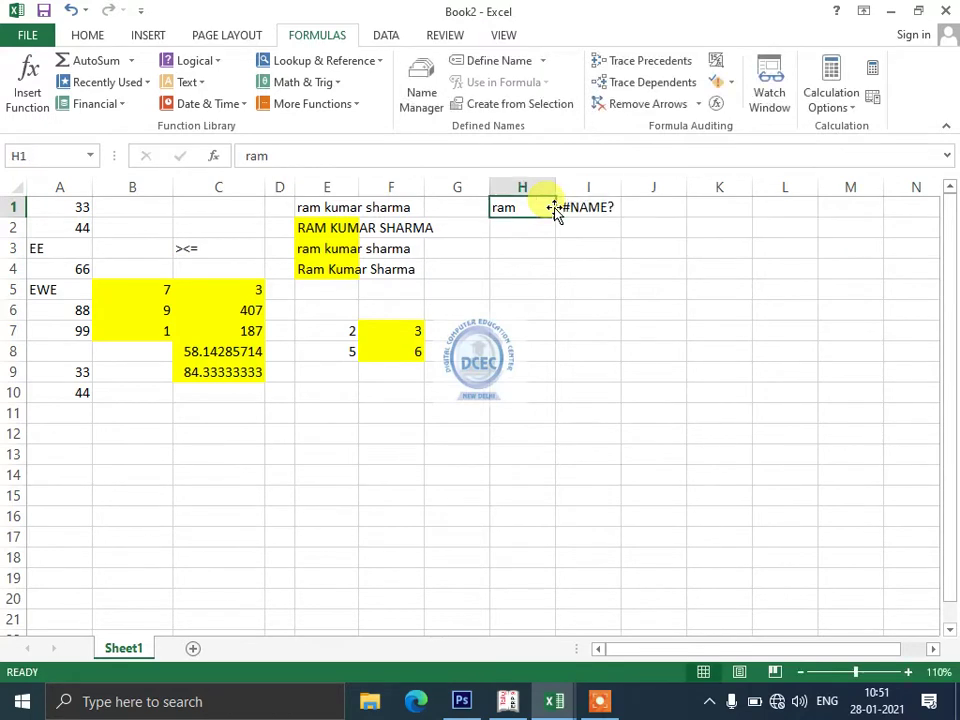
left_click(557, 208)
type("=")
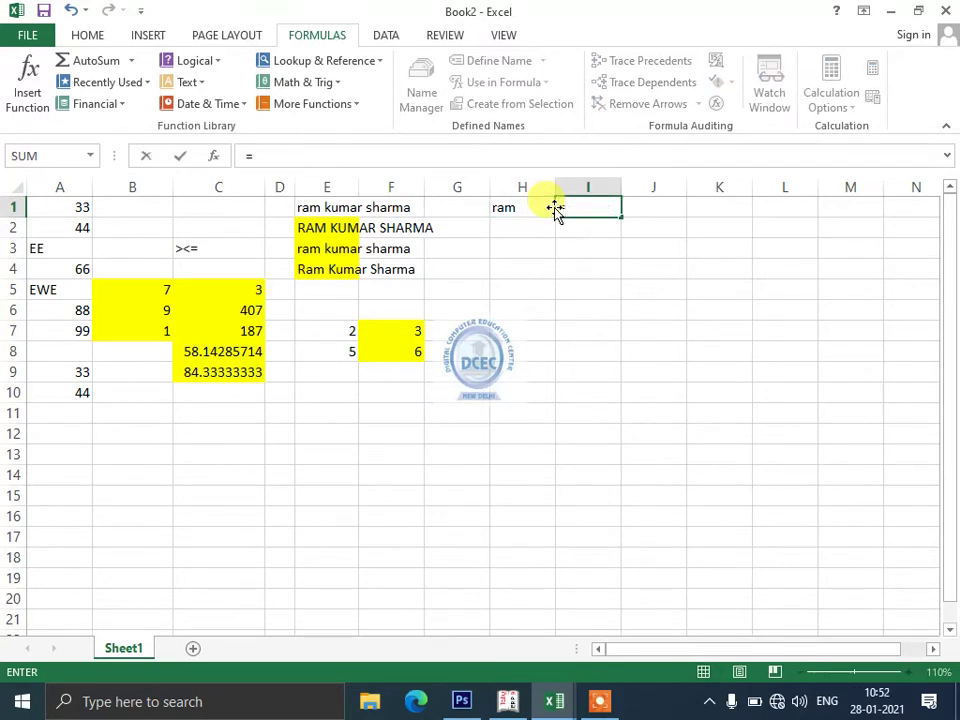
type("upper(")
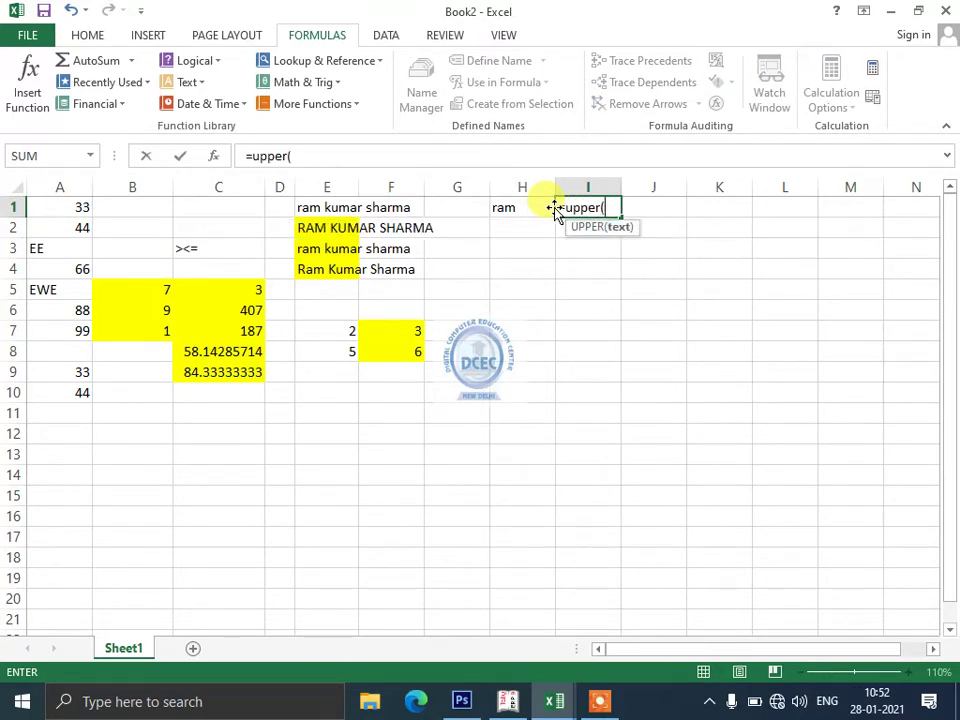
left_click(550, 208)
type(")")
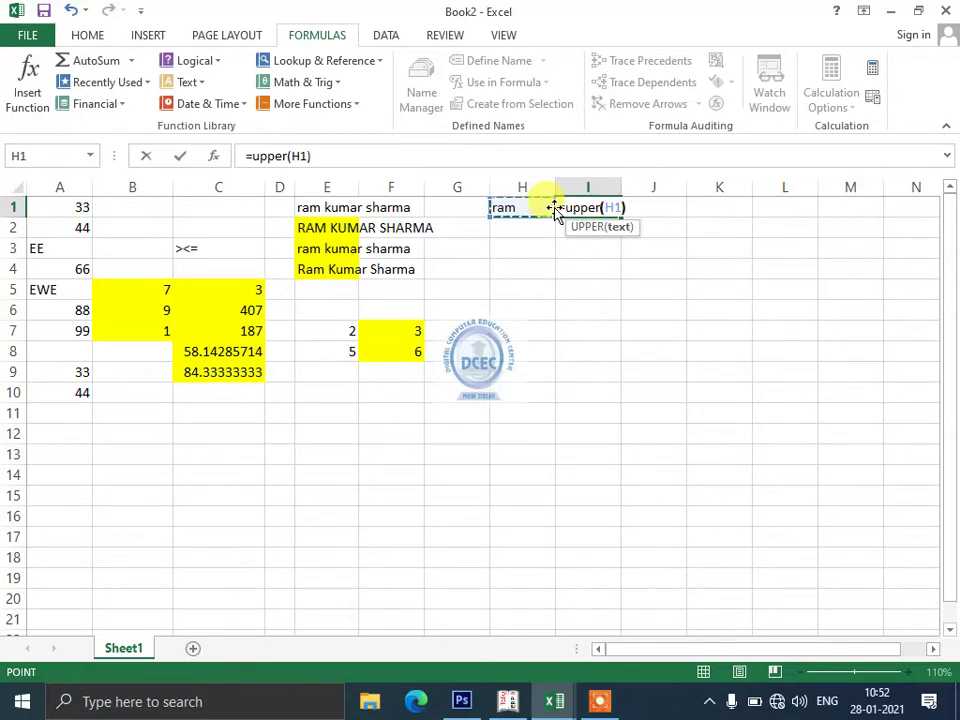
key("Return")
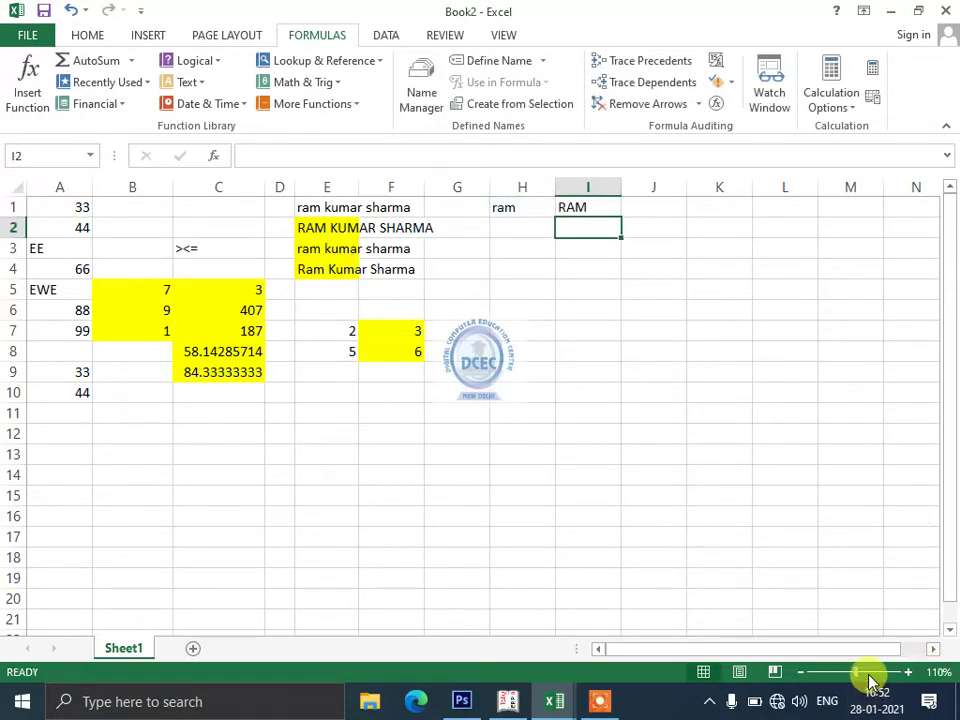
left_click(867, 672)
Add the names raju, ram, rajan and rani in H2:H5
left_click(643, 271)
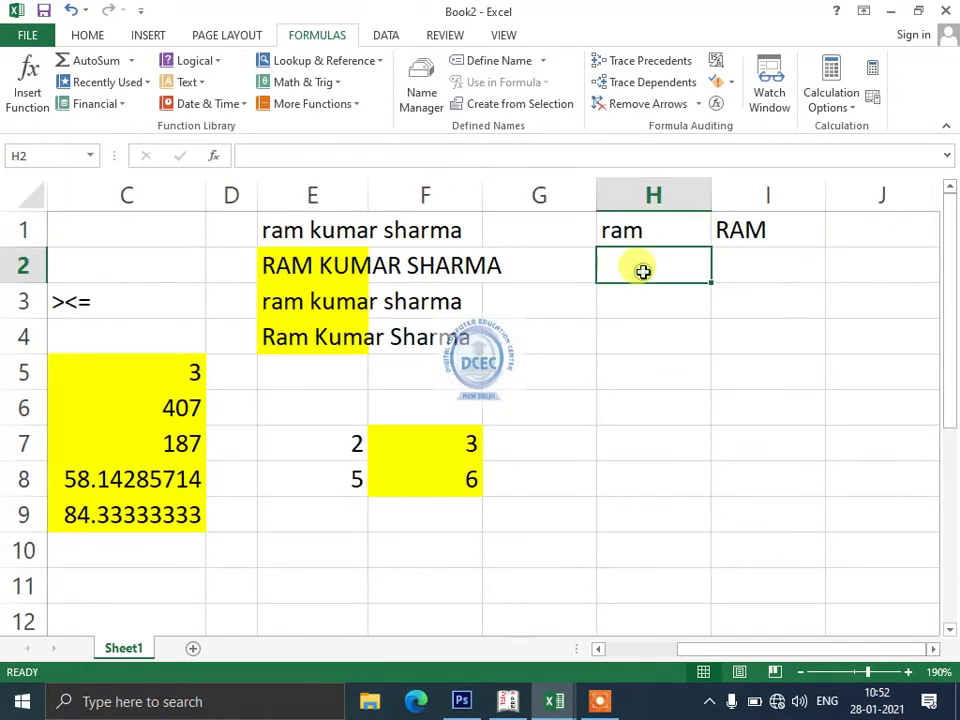
type("raju")
key("Return")
type("ram")
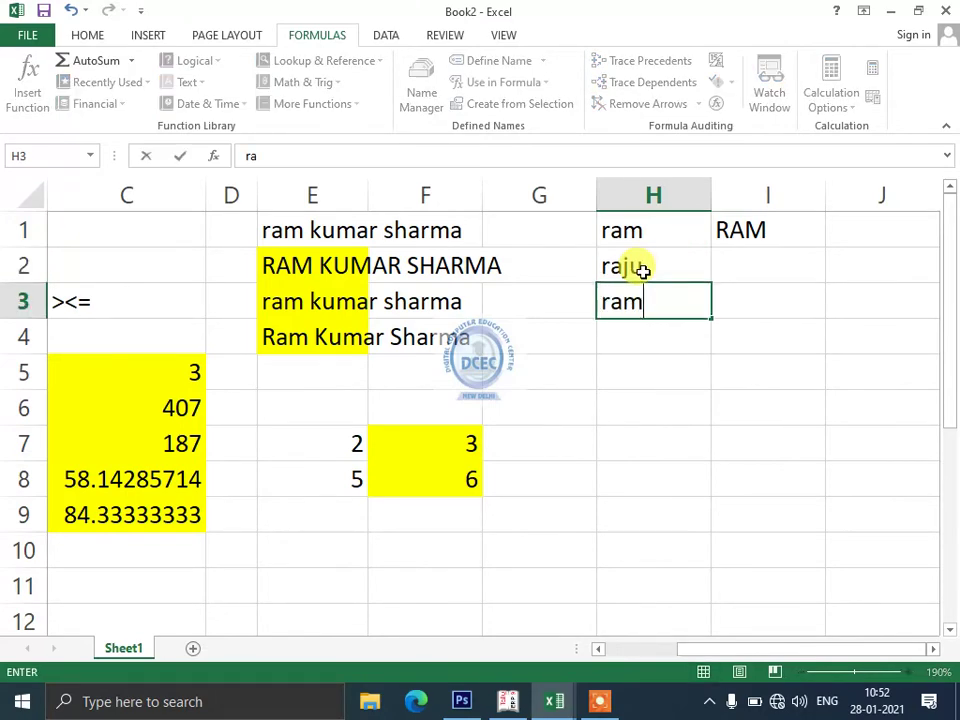
key("Return")
type("rajan")
key("Return")
type("rani")
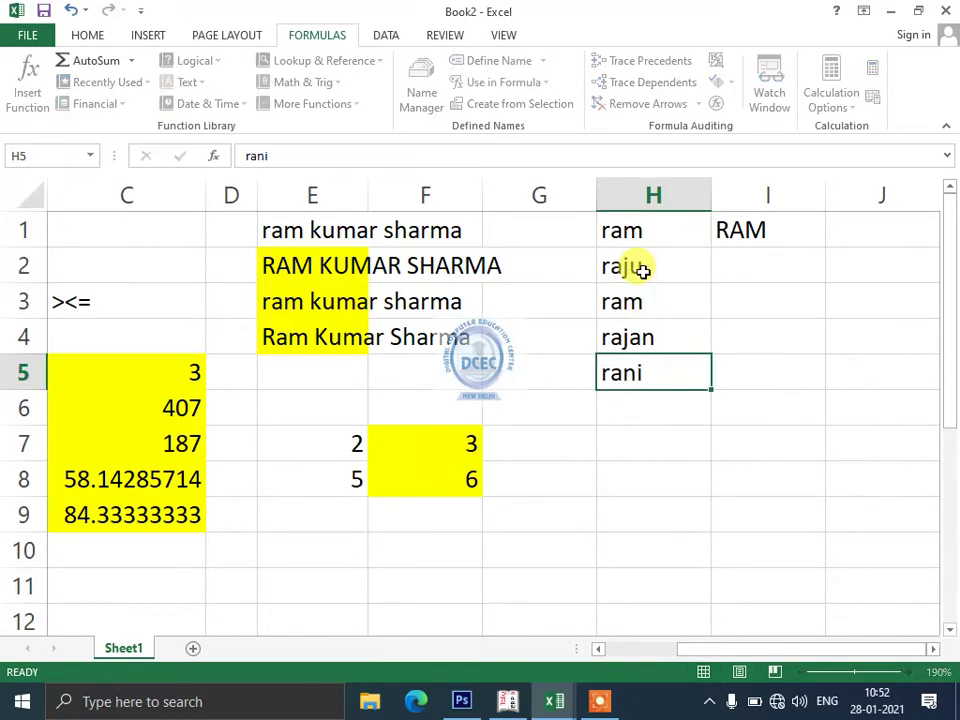
key("Return")
Select the UPPER formula in I1 together with the empty cells below it
left_click(643, 271)
key("Up")
key("Right")
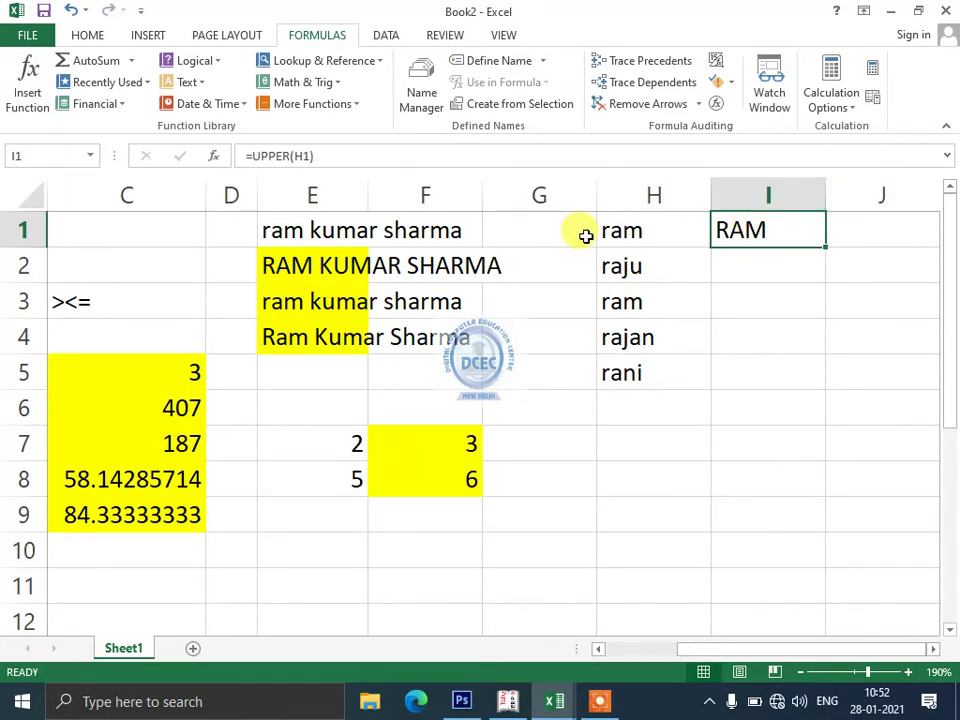
left_click_drag(734, 269, 763, 469)
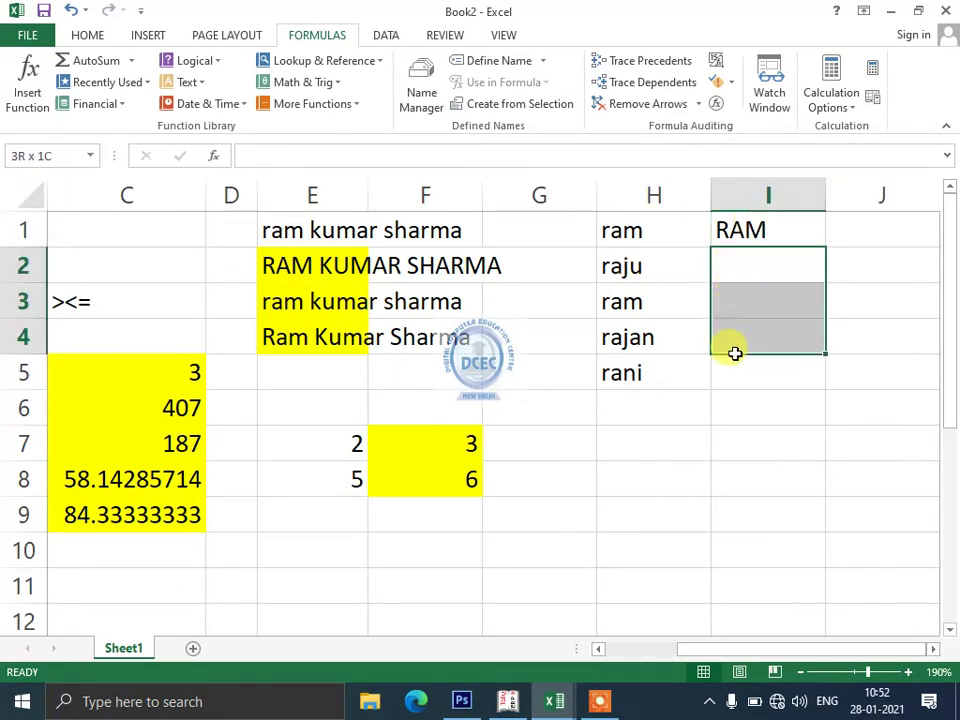
Fill the UPPER formula from I1 down through I5
left_click(748, 222)
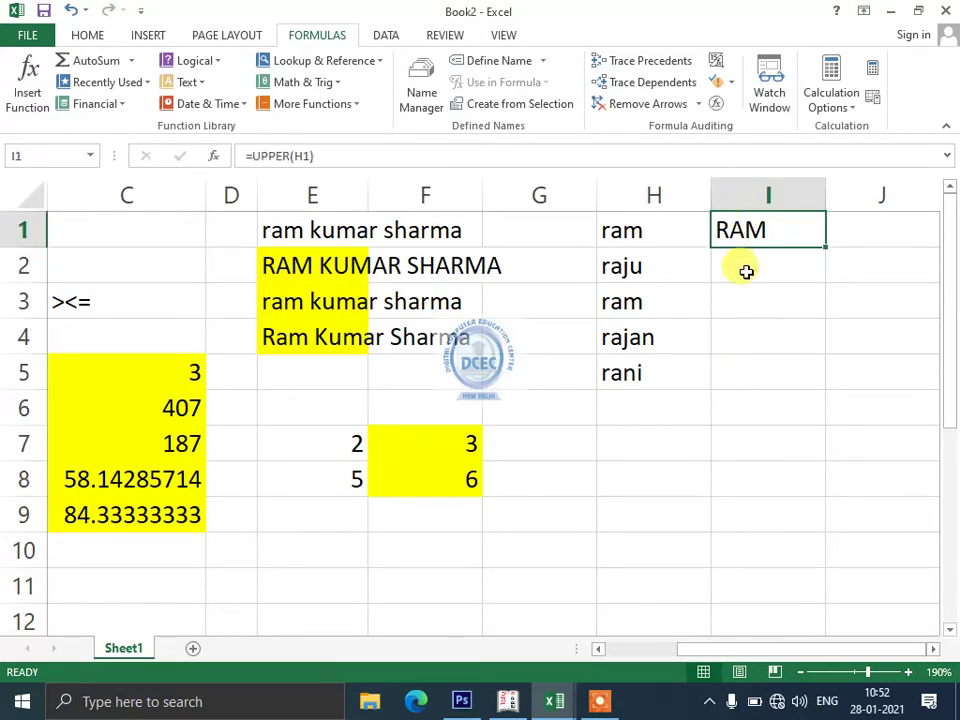
left_click(933, 649)
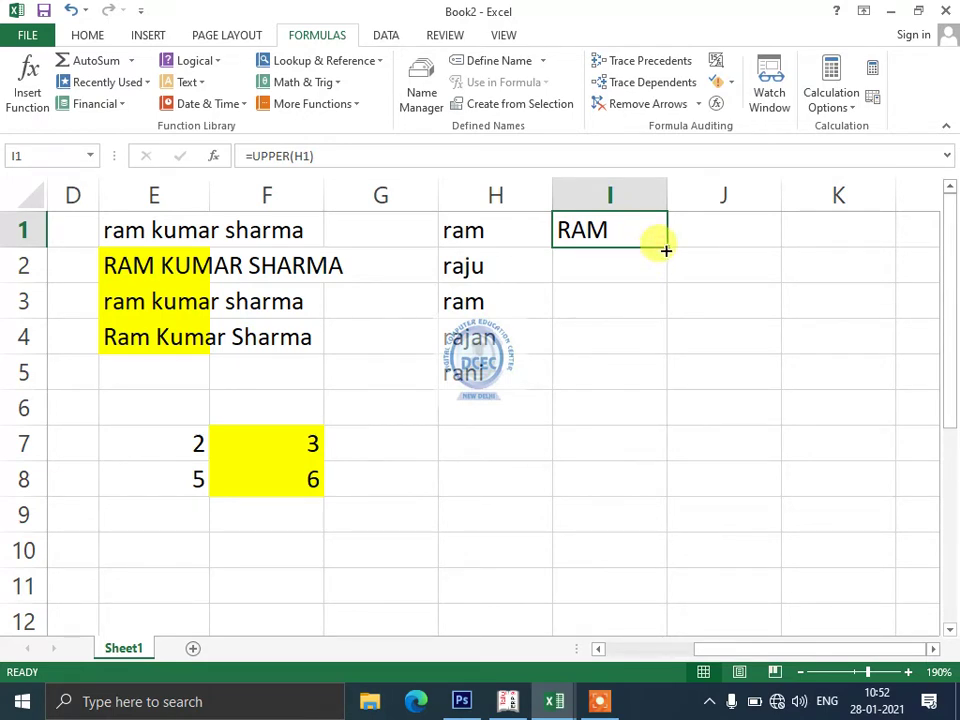
left_click_drag(665, 250, 656, 380)
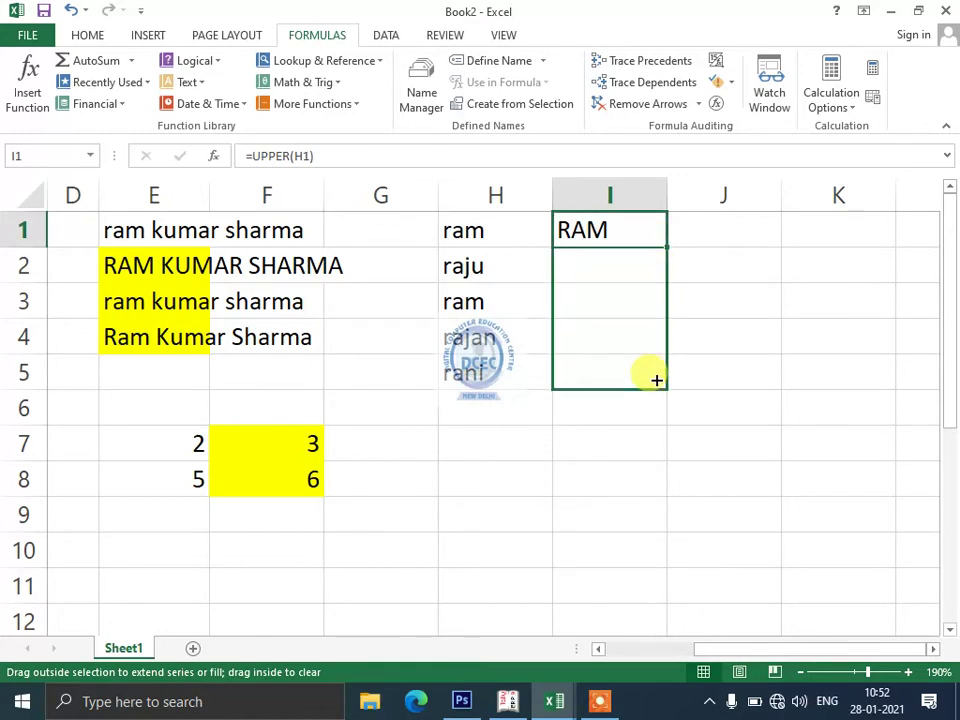
left_click_drag(656, 380, 655, 379)
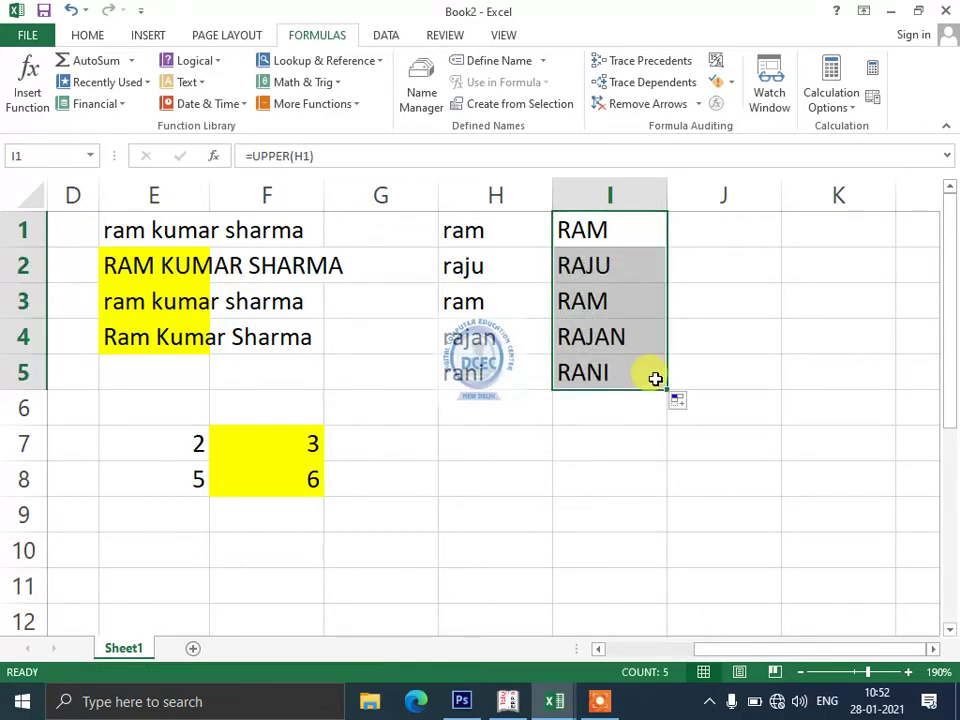
Compare each lowercase name in H1:H4 with its uppercase formula result in column I
left_click(519, 231)
left_click(584, 232)
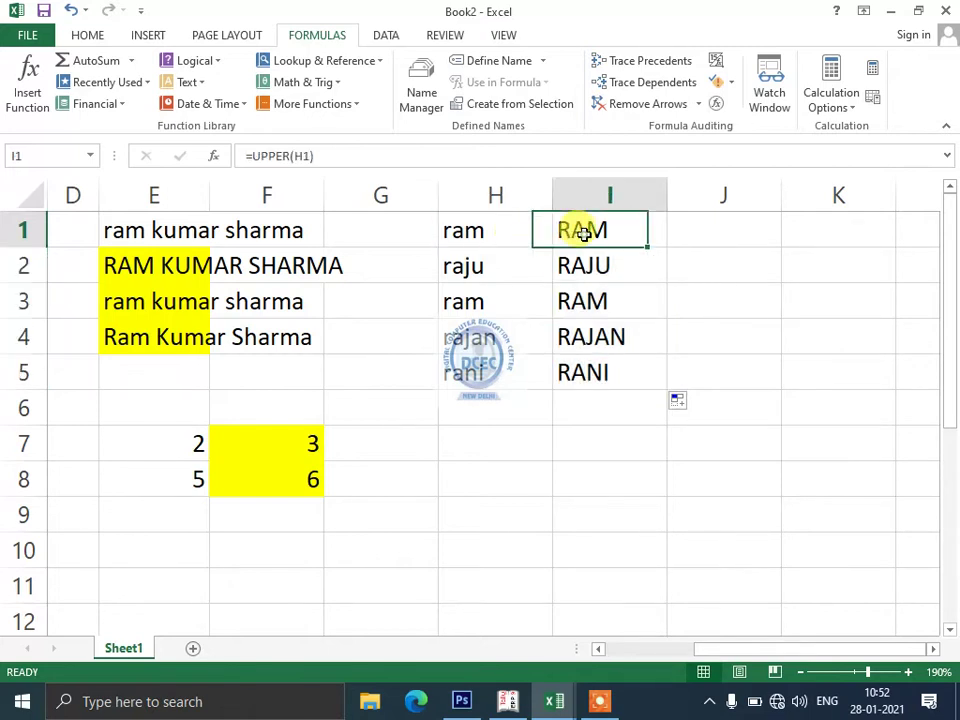
left_click(516, 261)
left_click(574, 259)
left_click(507, 301)
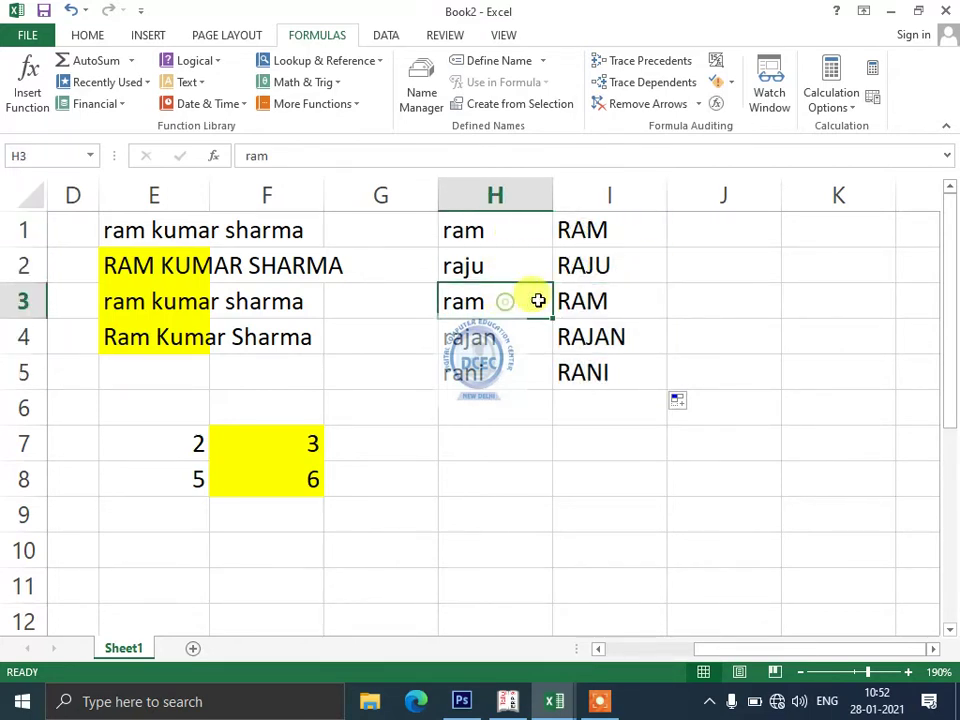
left_click(580, 300)
left_click(493, 340)
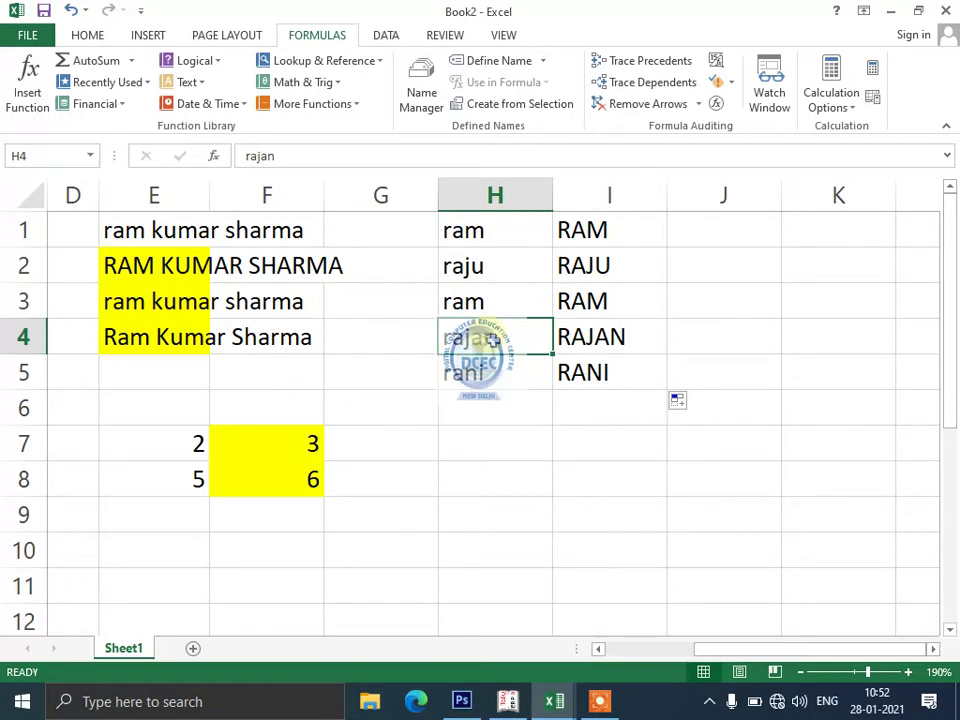
left_click(735, 236)
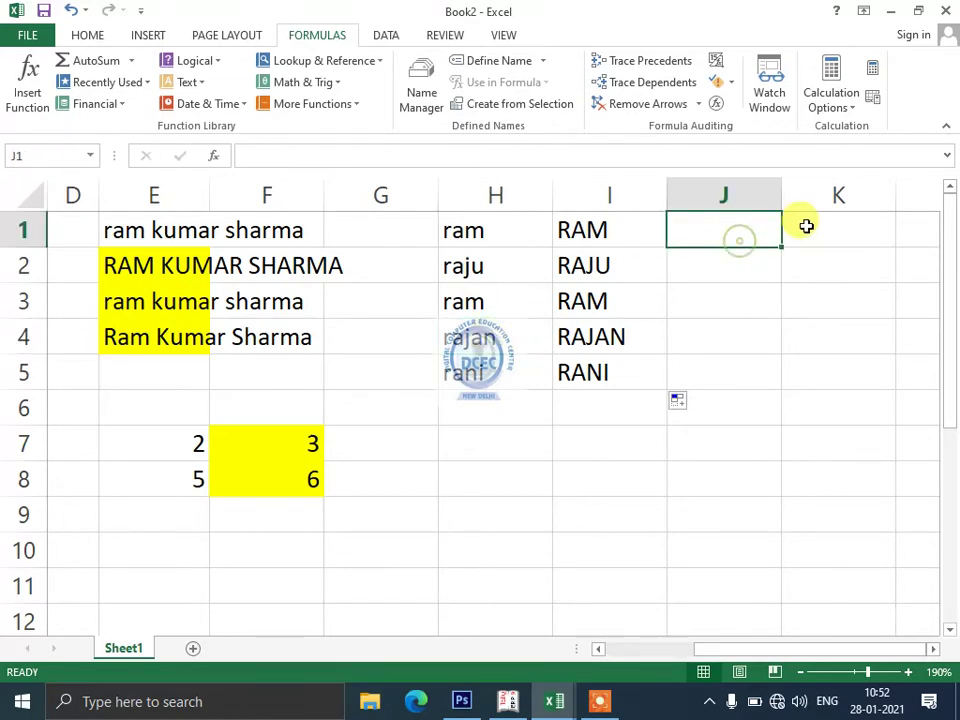
left_click(804, 227)
left_click_drag(844, 227, 909, 231)
left_click(908, 232)
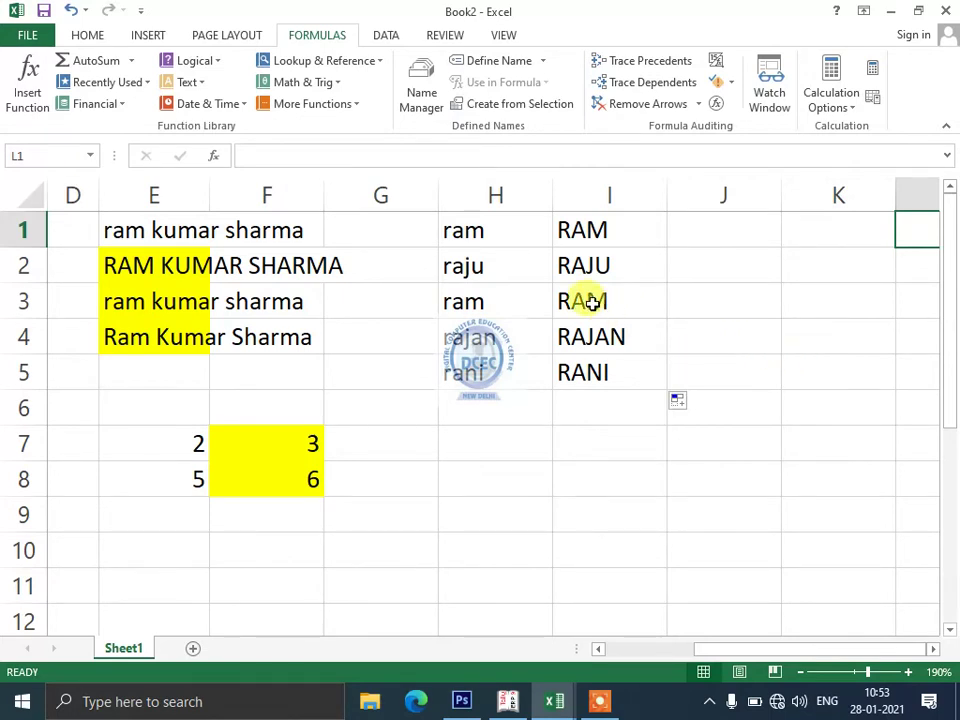
left_click(595, 228)
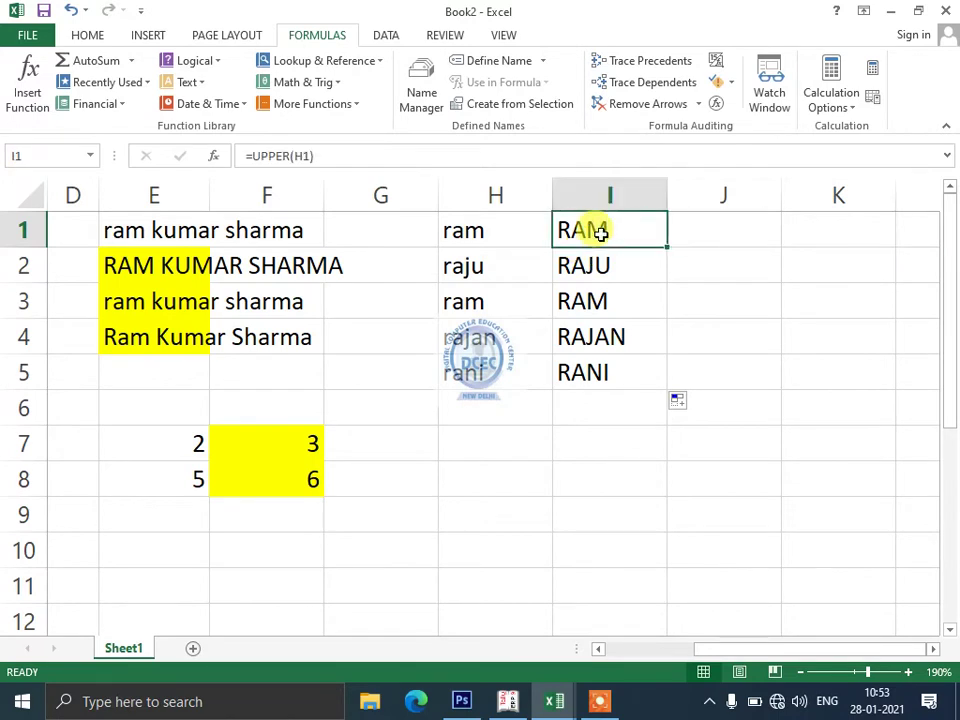
left_click(467, 238)
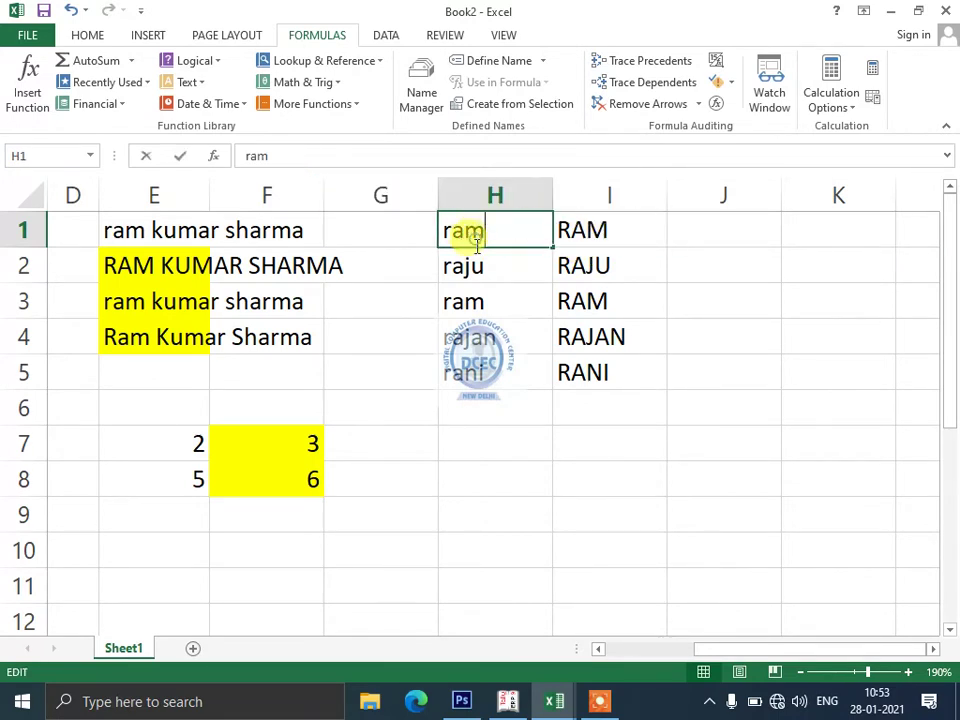
left_click(476, 276)
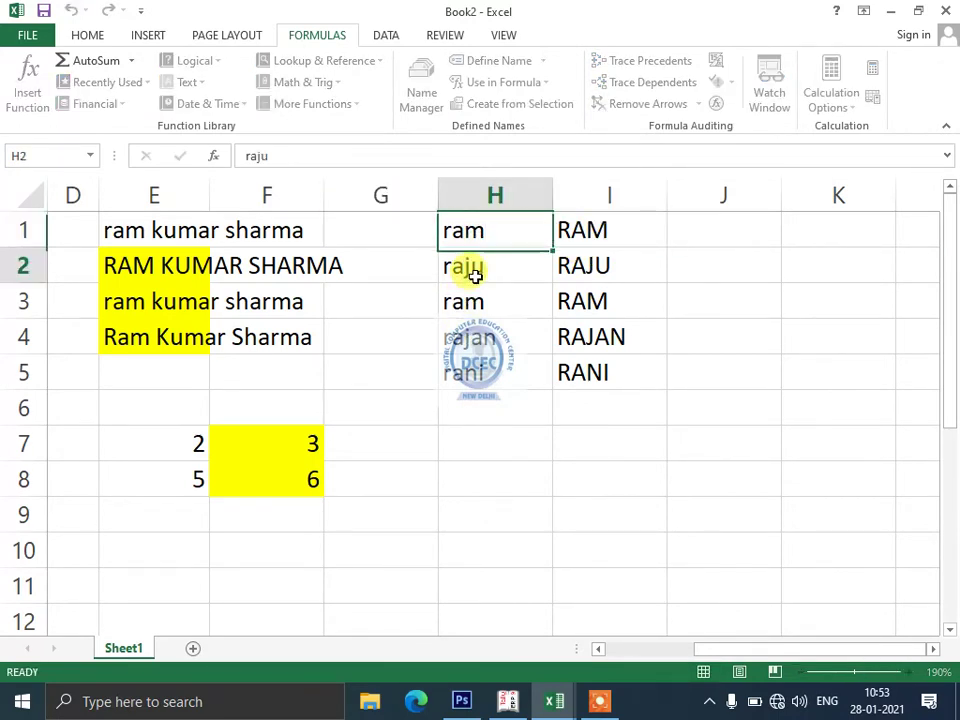
left_click(594, 229)
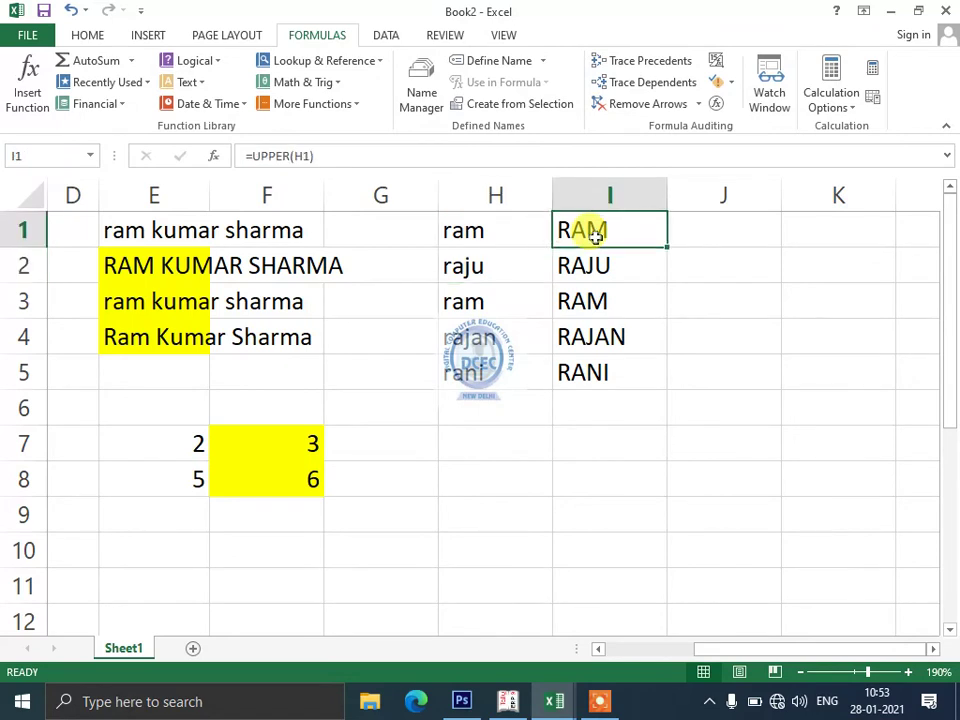
left_click(490, 235)
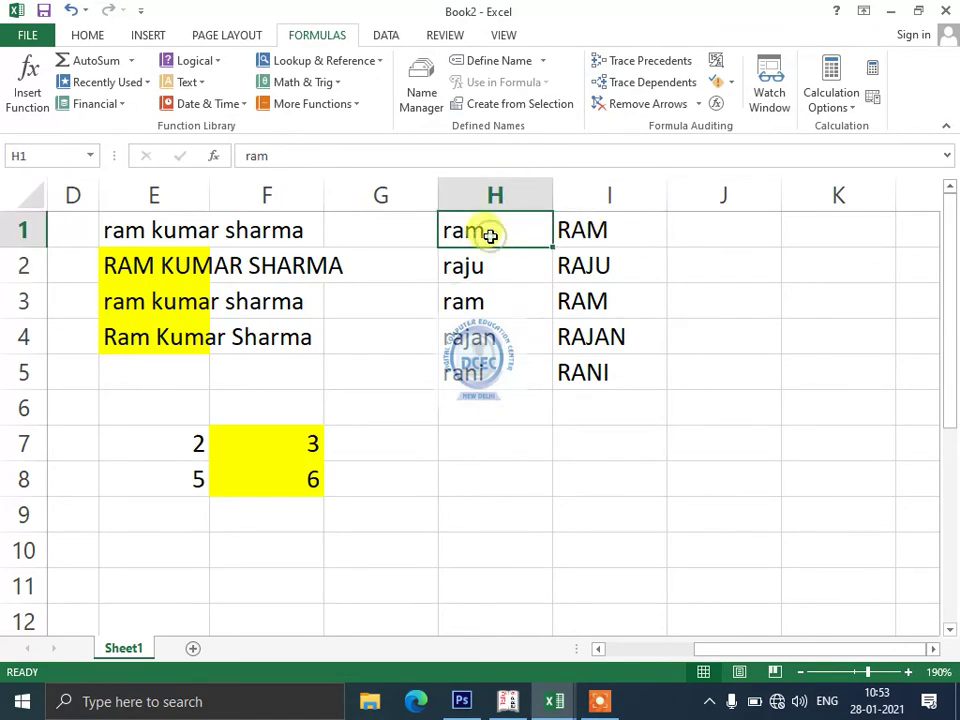
left_click(589, 227)
left_click(466, 228)
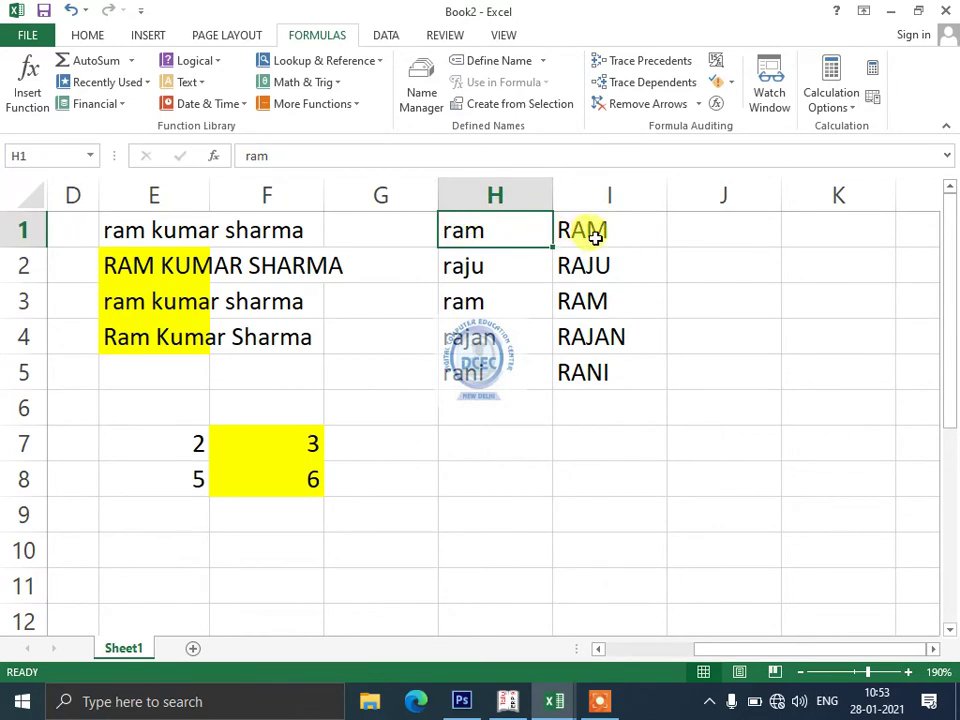
left_click(595, 235)
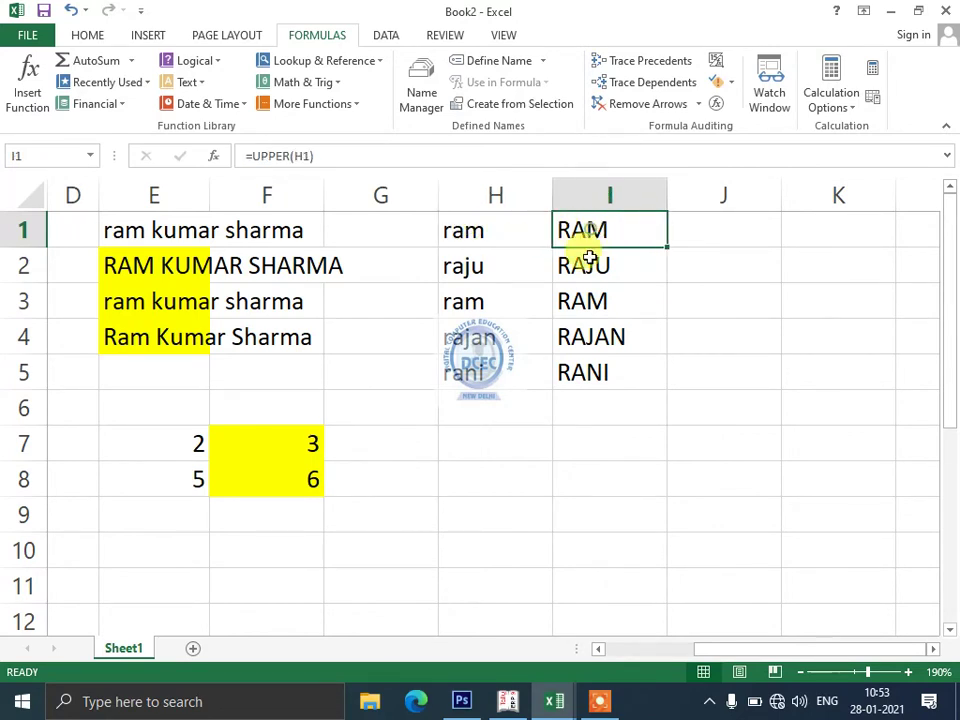
left_click_drag(589, 232, 587, 365)
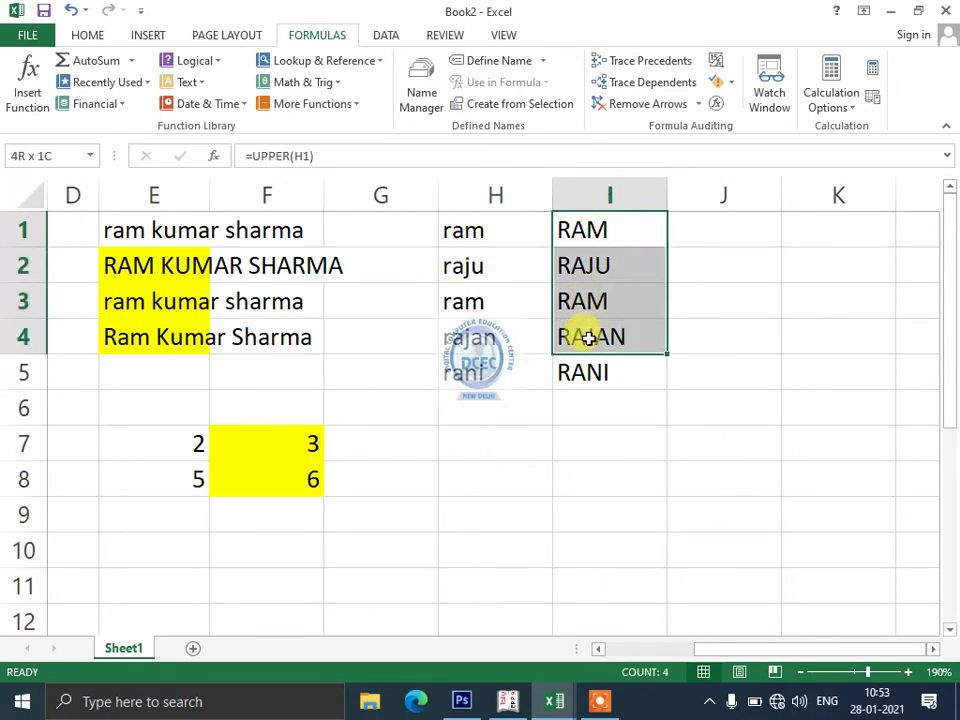
Copy I1:I5 and paste it into J1 using Paste Values
left_click(88, 37)
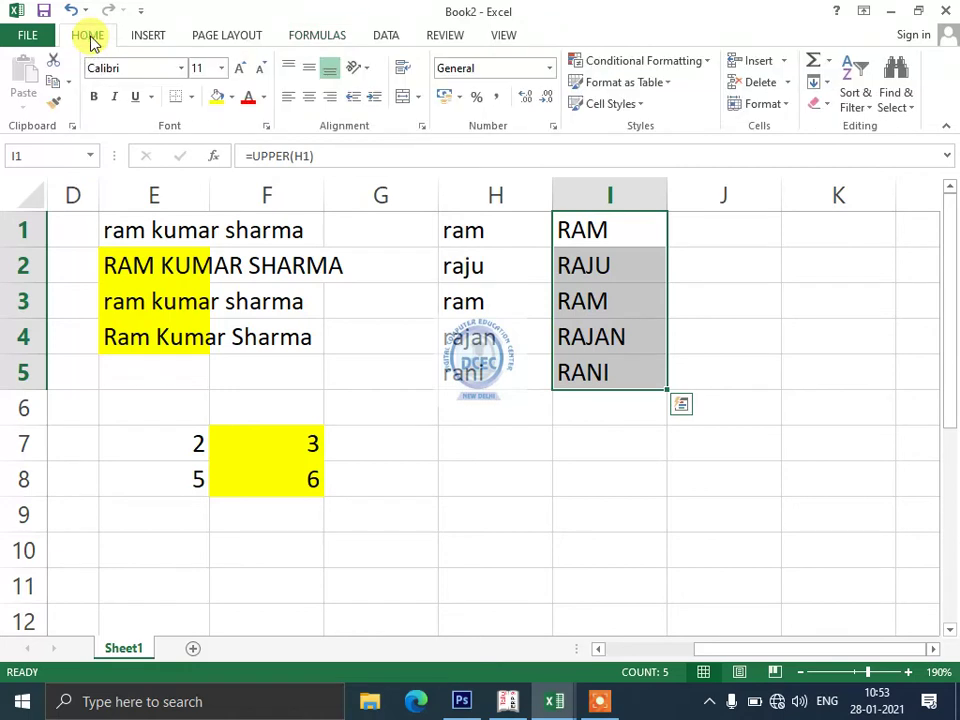
left_click(54, 80)
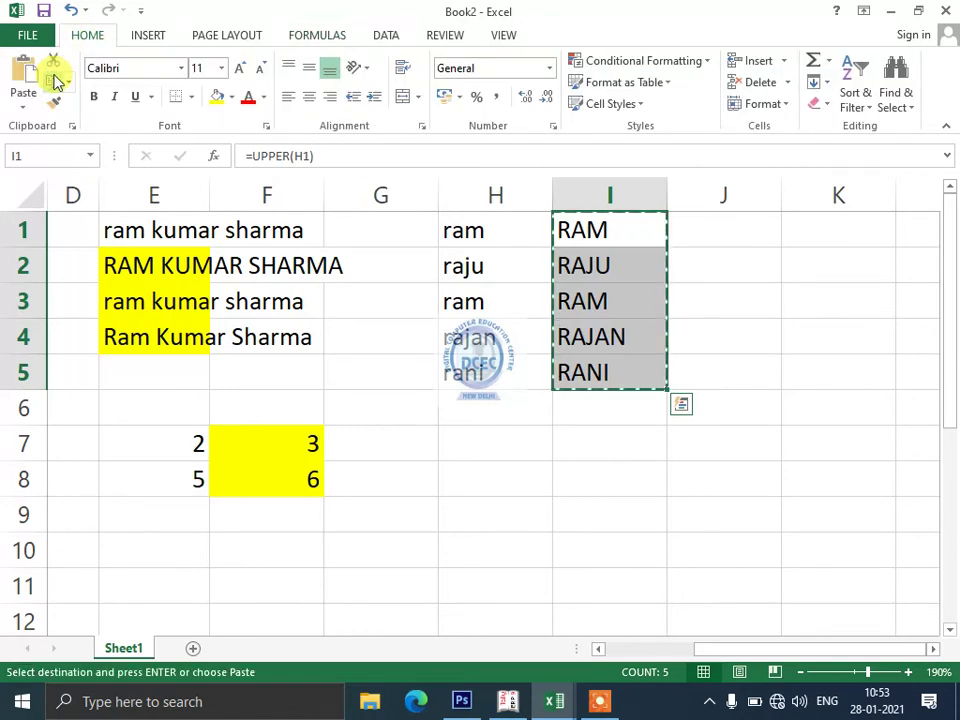
left_click(750, 232)
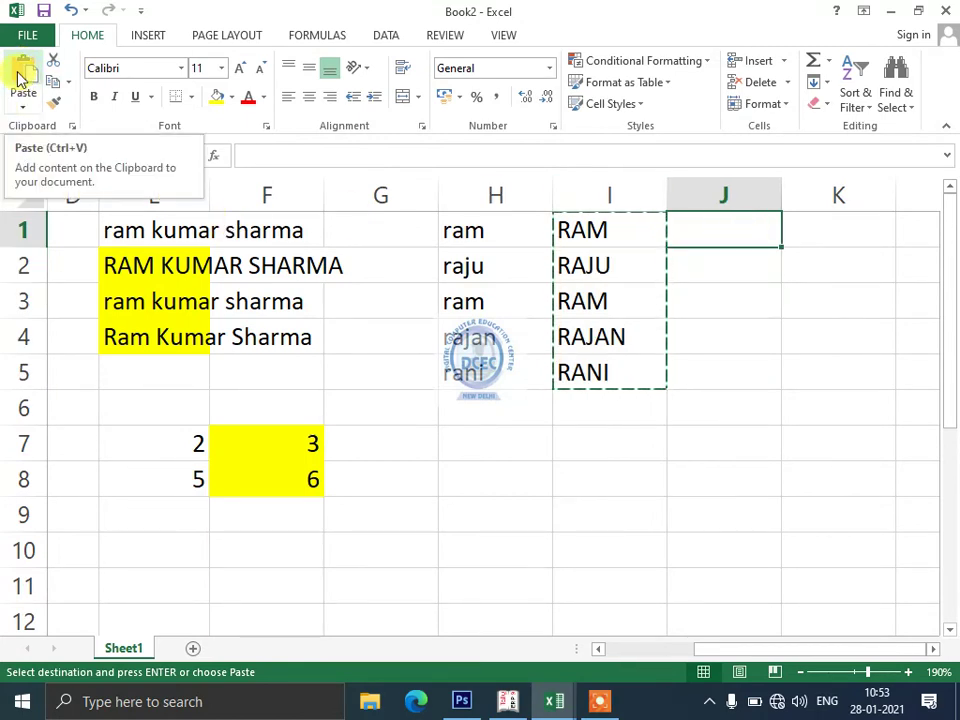
left_click(23, 110)
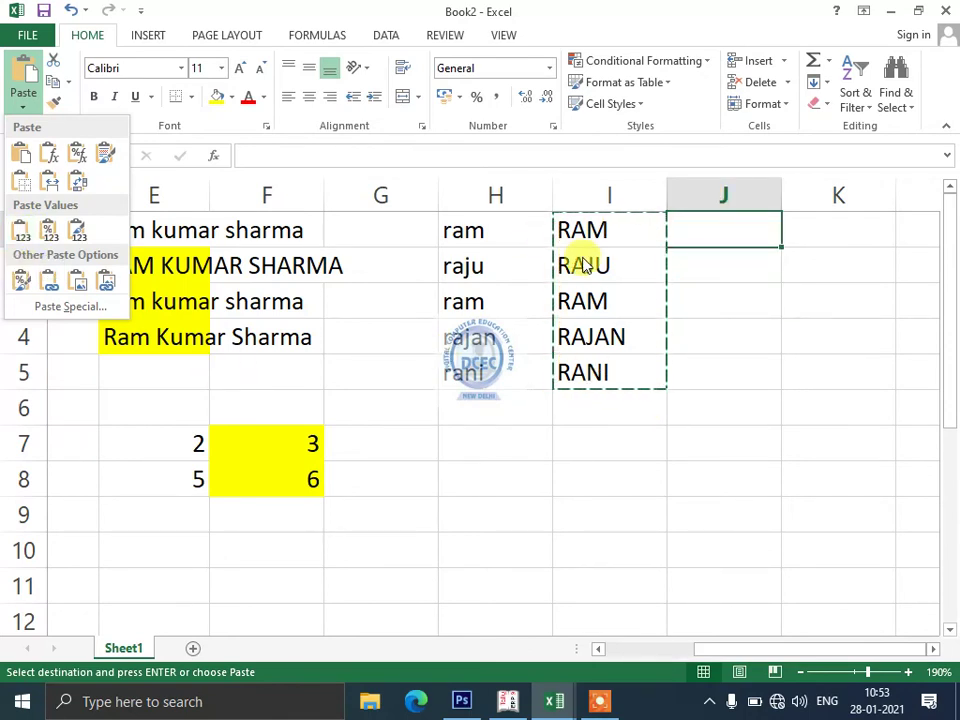
left_click(735, 236)
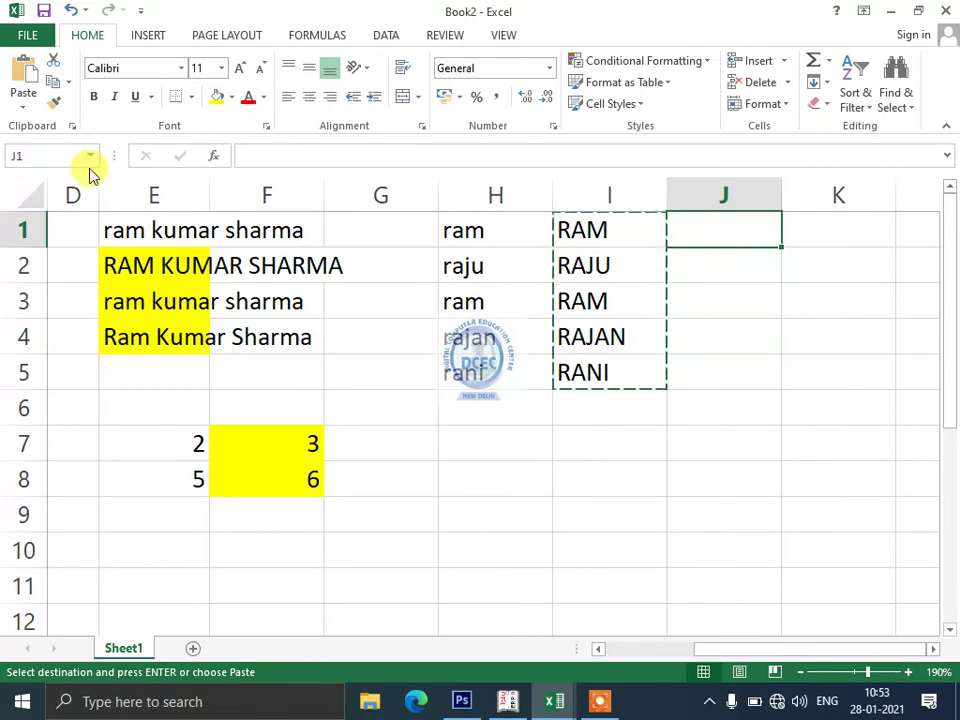
left_click(22, 100)
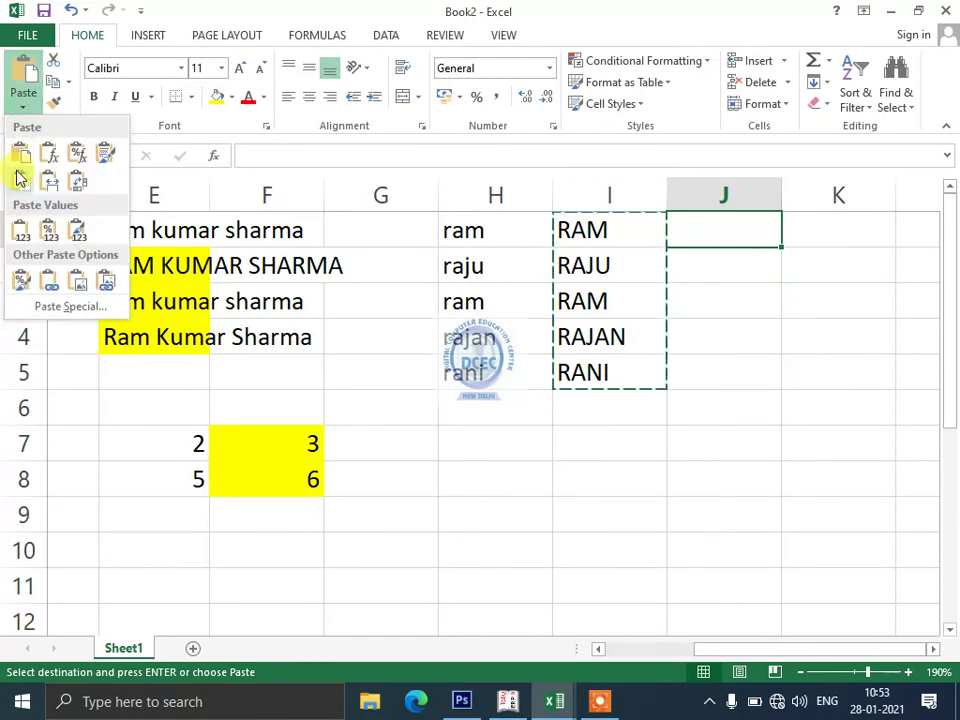
left_click(20, 228)
left_click(416, 438)
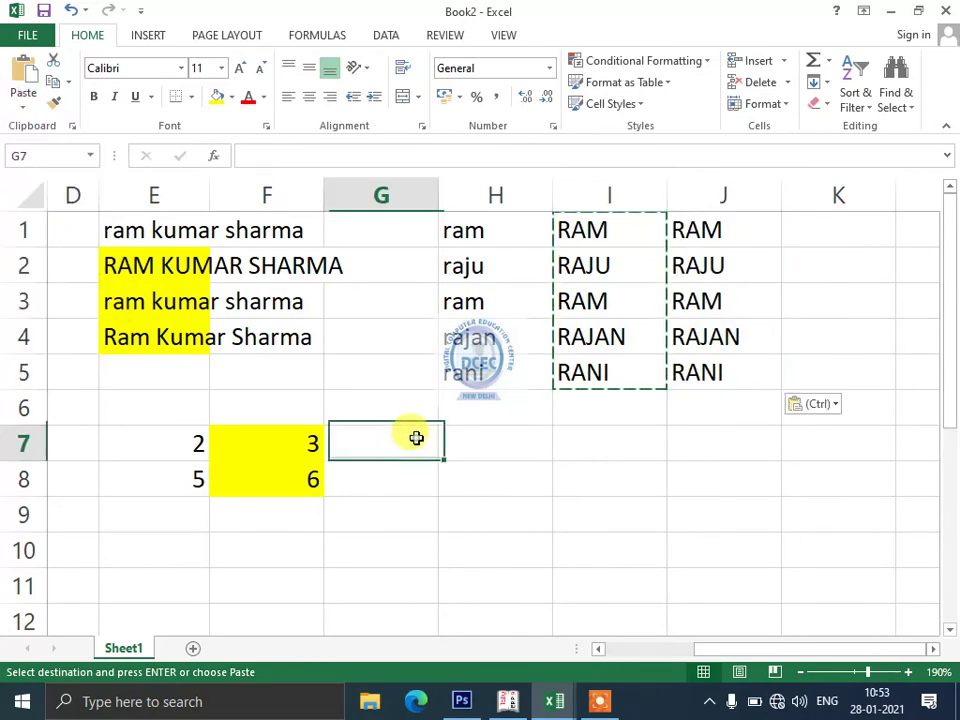
key("Escape")
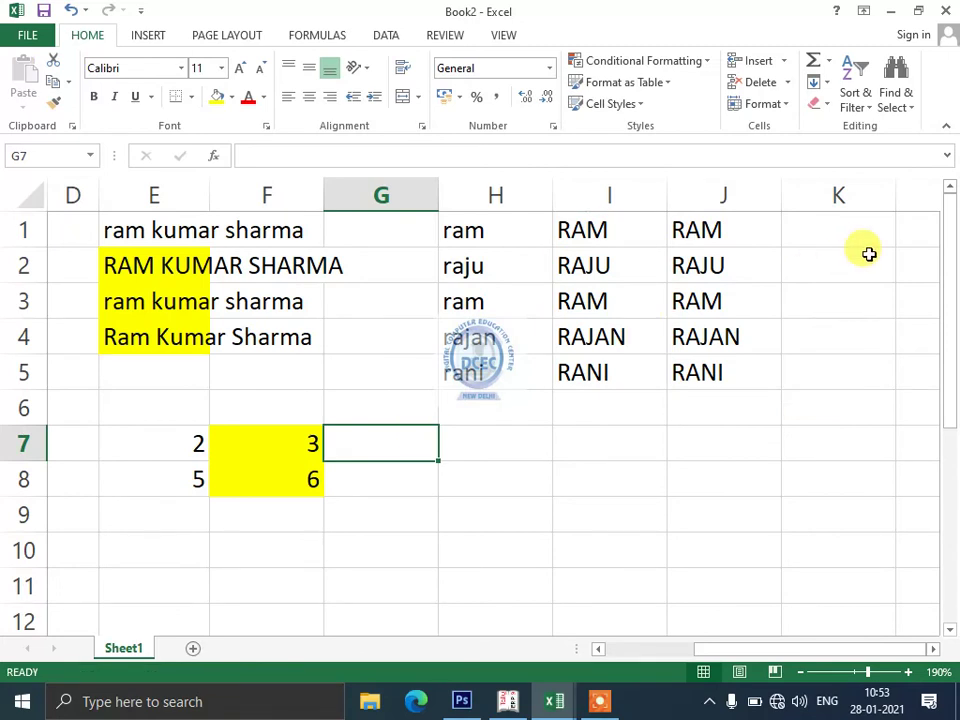
Check that J1:J5 hold the uppercase names as plain text
left_click(736, 264)
left_click(724, 232)
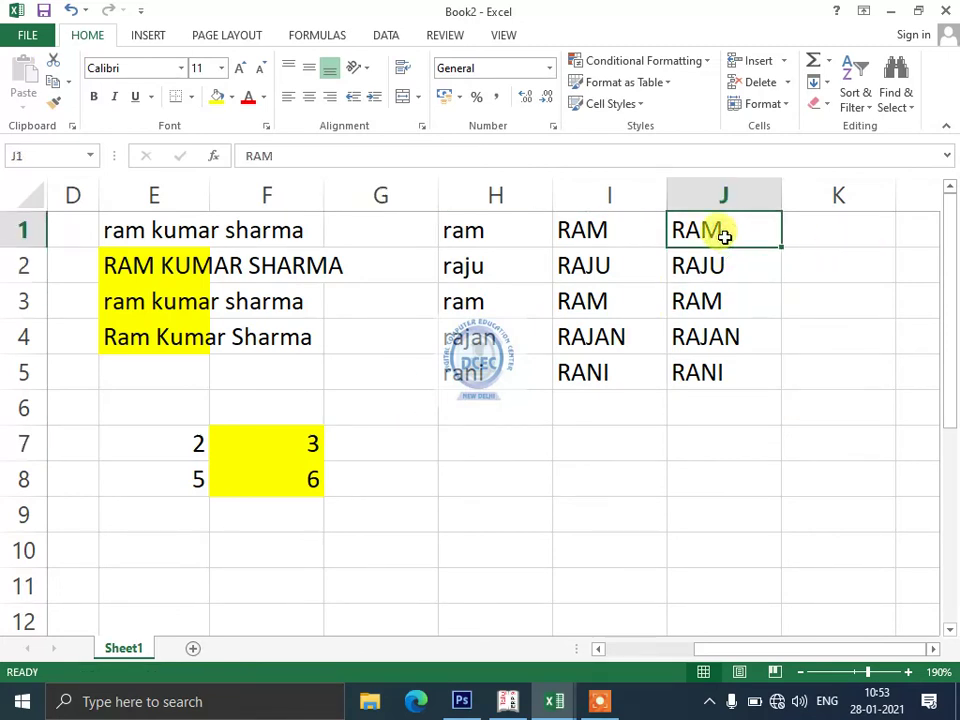
key("Down")
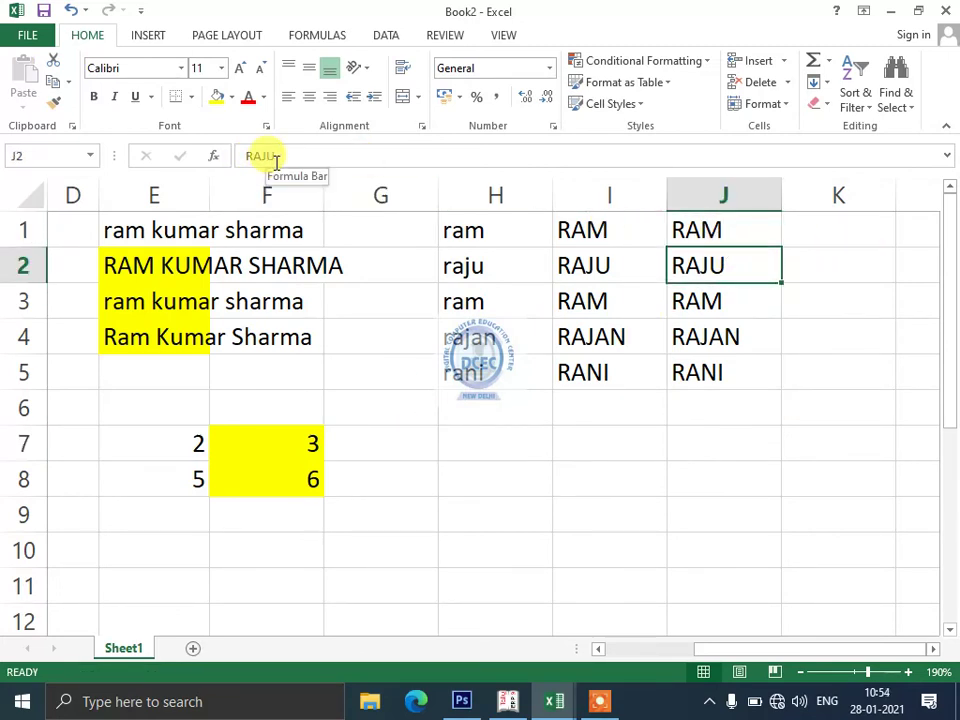
key("Down")
key("Down")
key("Down")
key("Up")
key("Up")
key("Up")
key("Up")
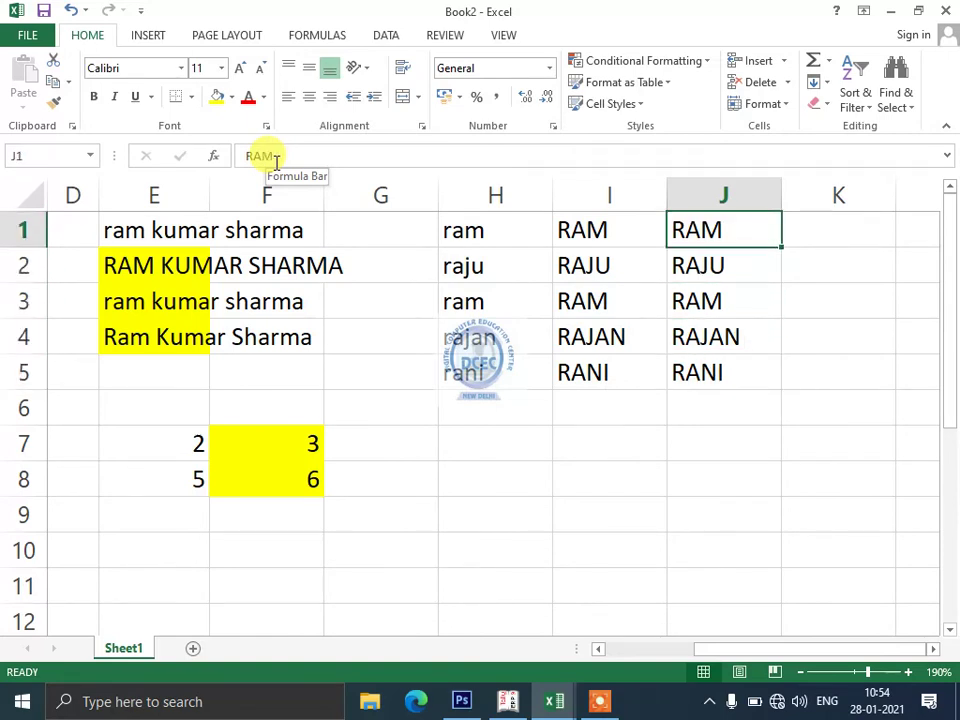
Clear H1:I5, then cut the uppercase names from J1:J5 and paste them into H1
mouse_move(472, 221)
left_mouse_down()
mouse_move(610, 333)
mouse_move(602, 370)
left_mouse_up()
key("Delete")
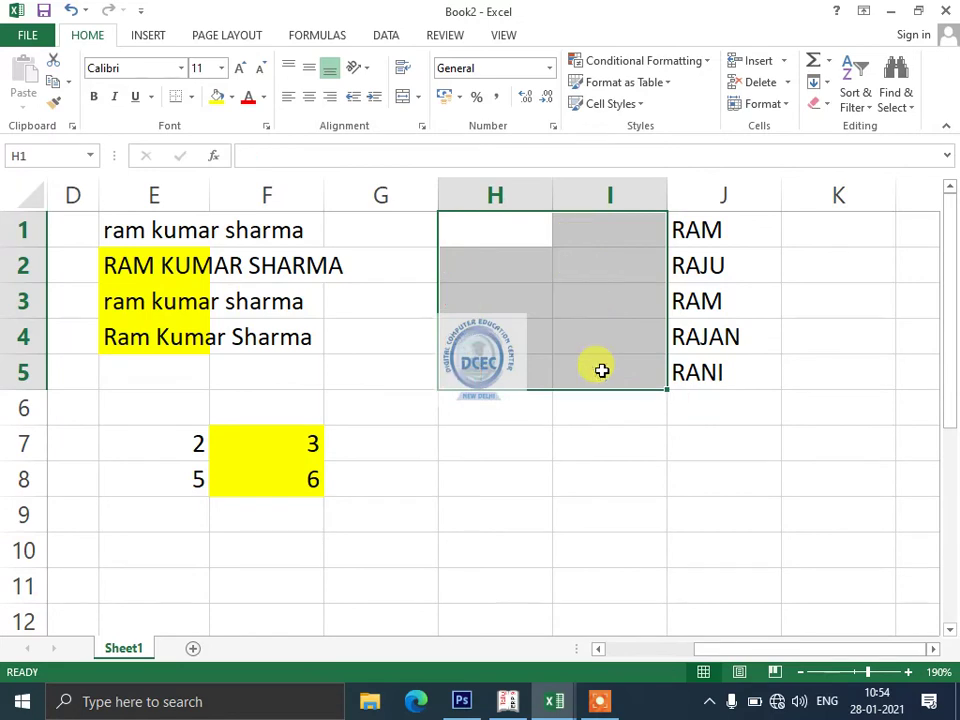
left_click_drag(733, 229, 737, 367)
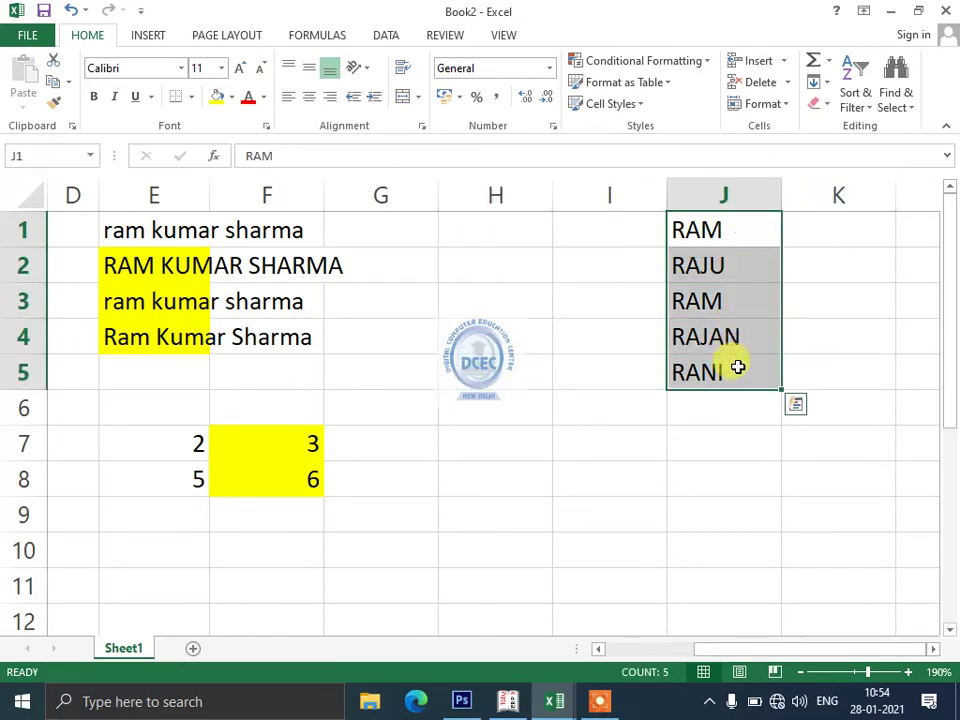
key("ctrl+x")
key("Left")
key("Left")
key("ctrl+v")
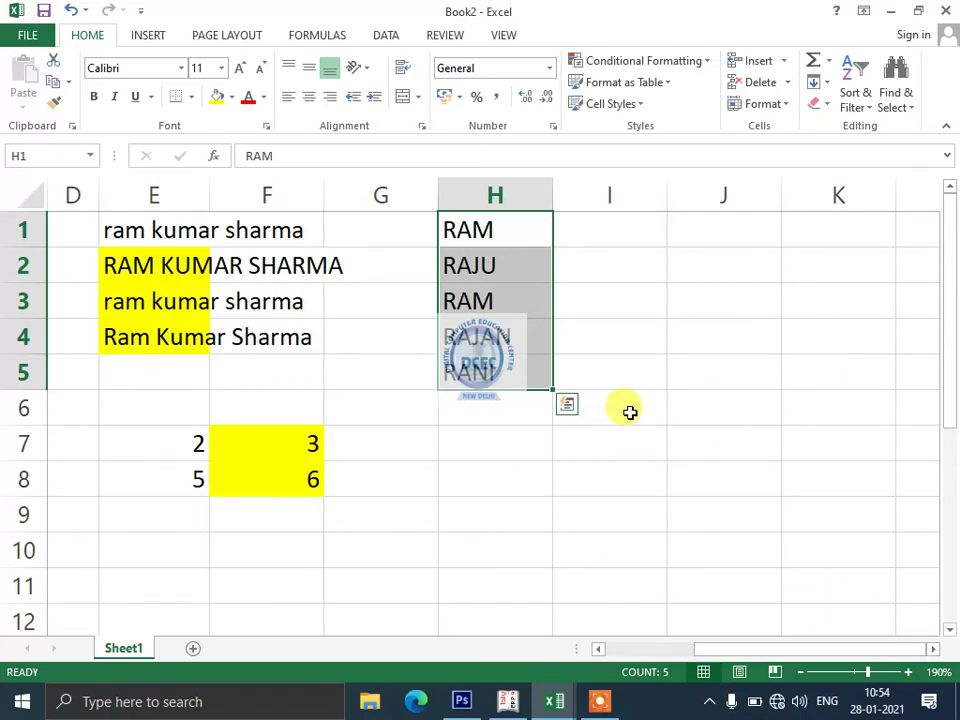
left_click(610, 301)
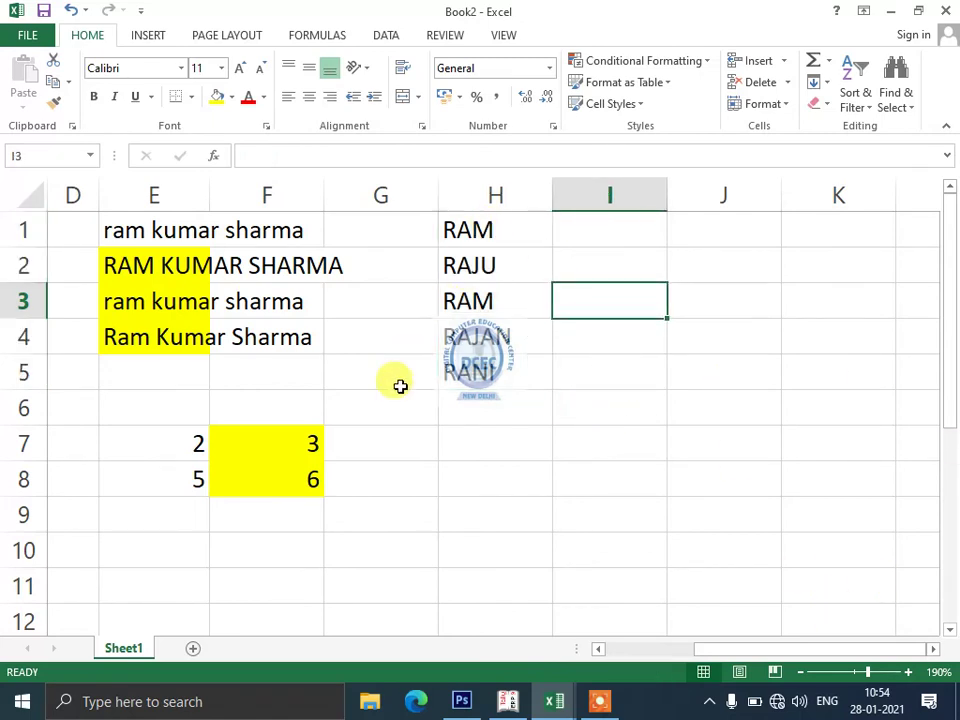
Copy the ODD formula from F7 into H7, then undo that paste
left_click(285, 445)
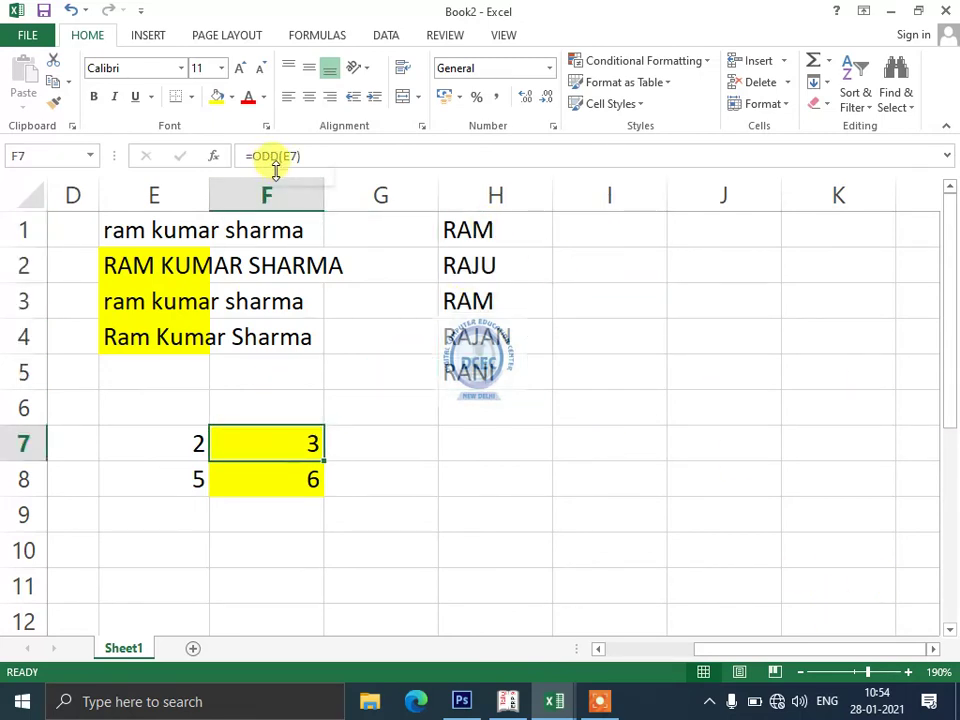
key("ctrl+c")
left_click(546, 441)
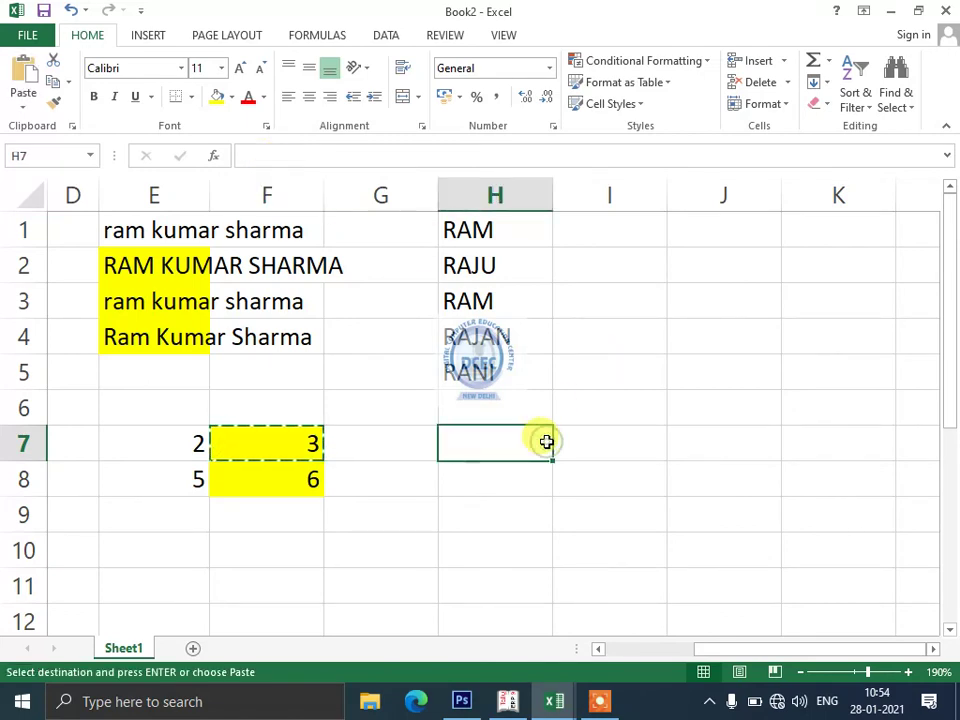
key("ctrl+v")
key("Escape")
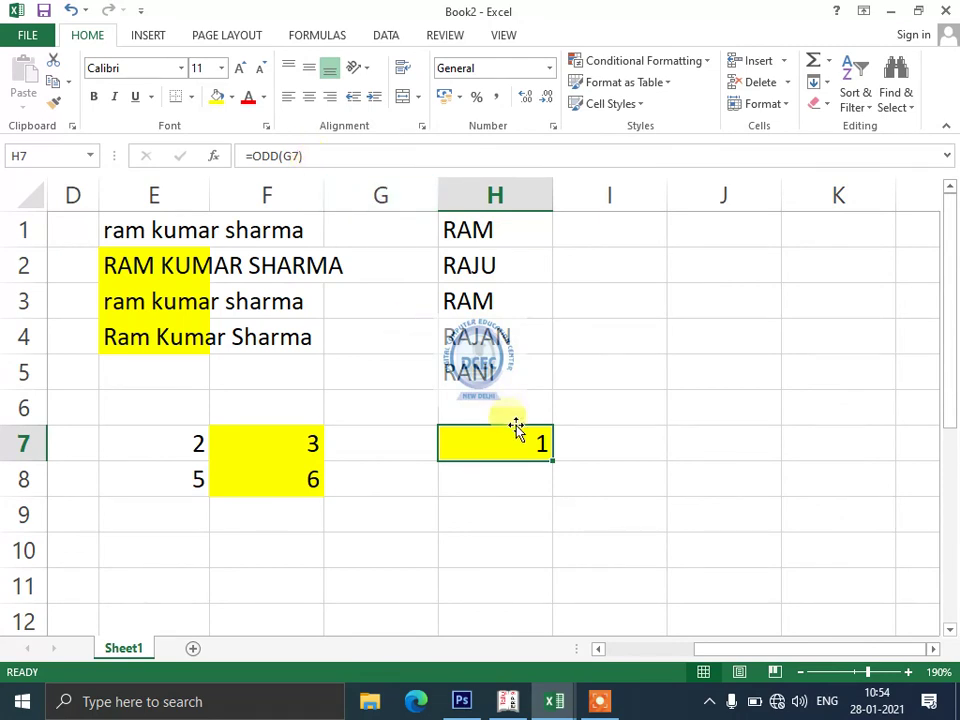
key("ctrl+z")
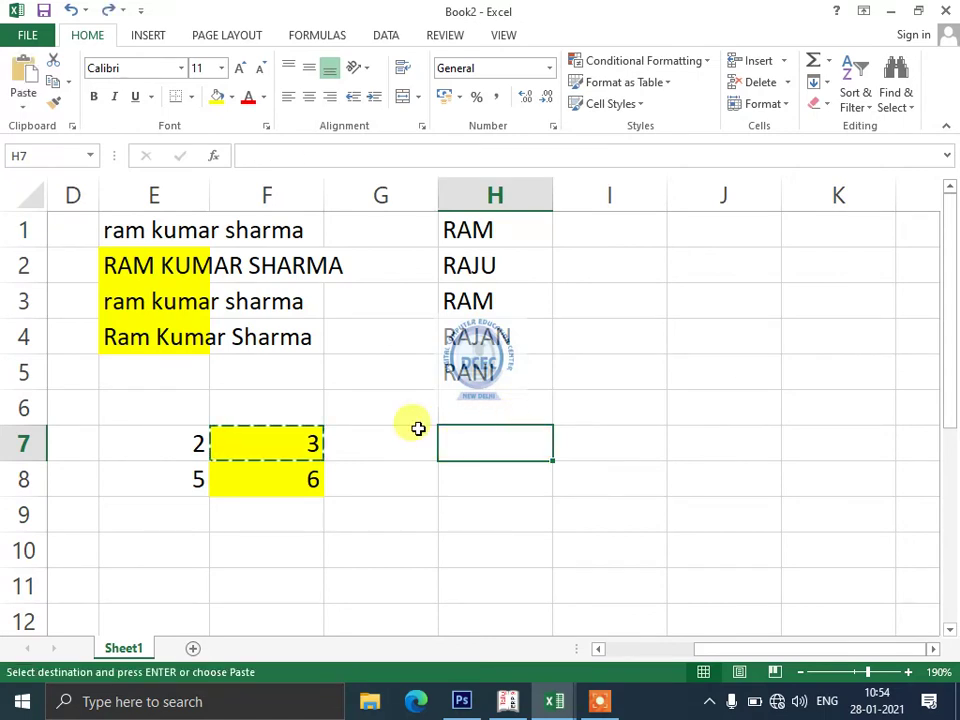
Paste F7's result into I6 as the plain value 3
left_click(293, 443)
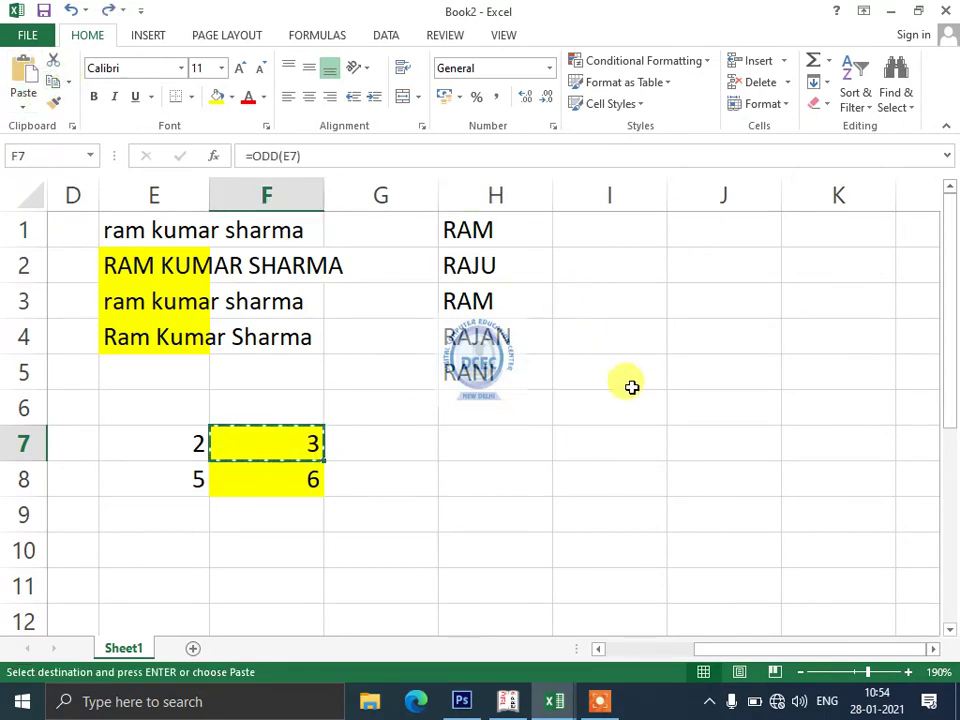
left_click(583, 414)
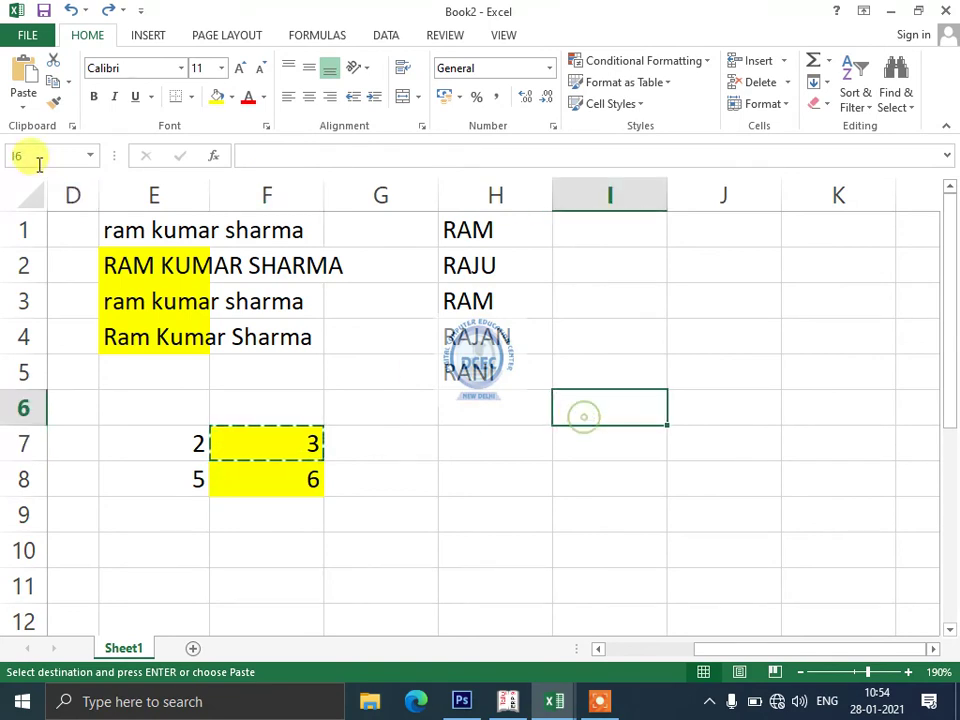
left_click(24, 100)
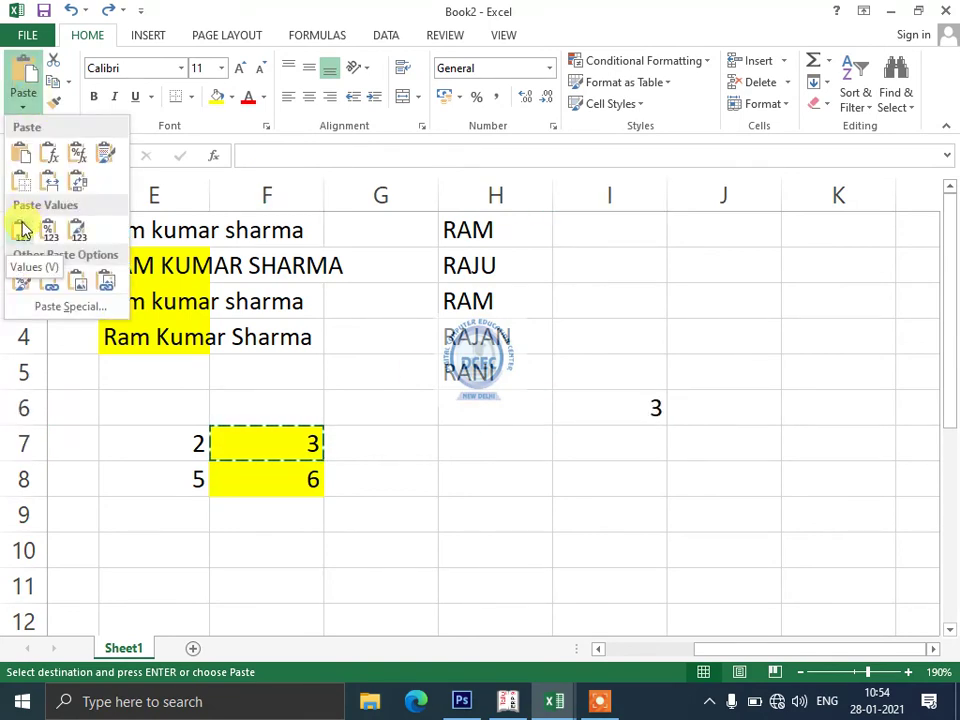
left_click(22, 230)
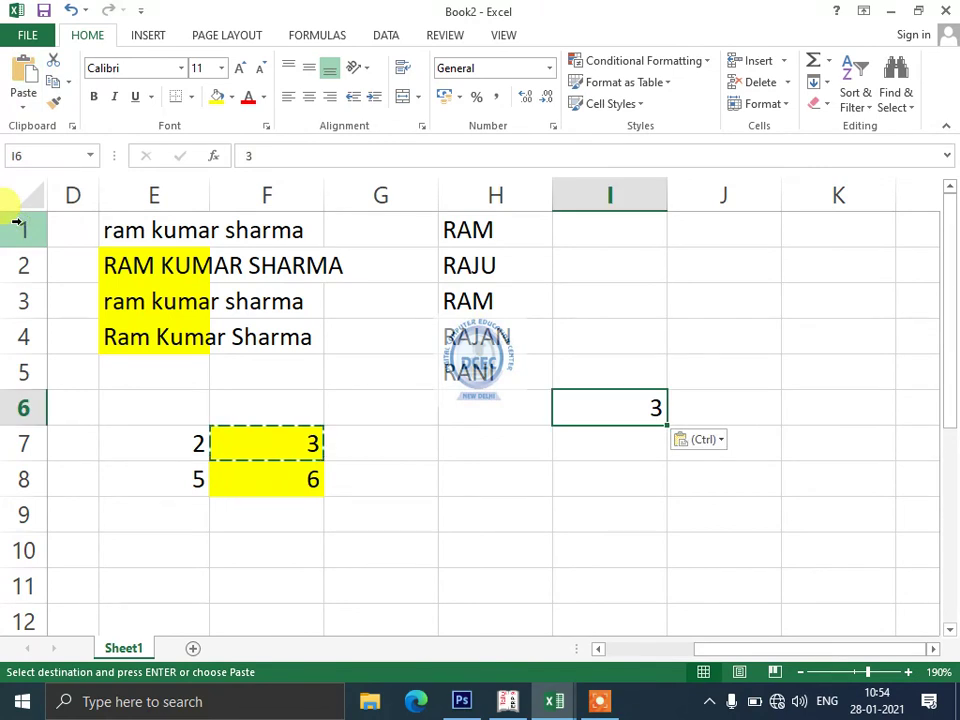
key("Escape")
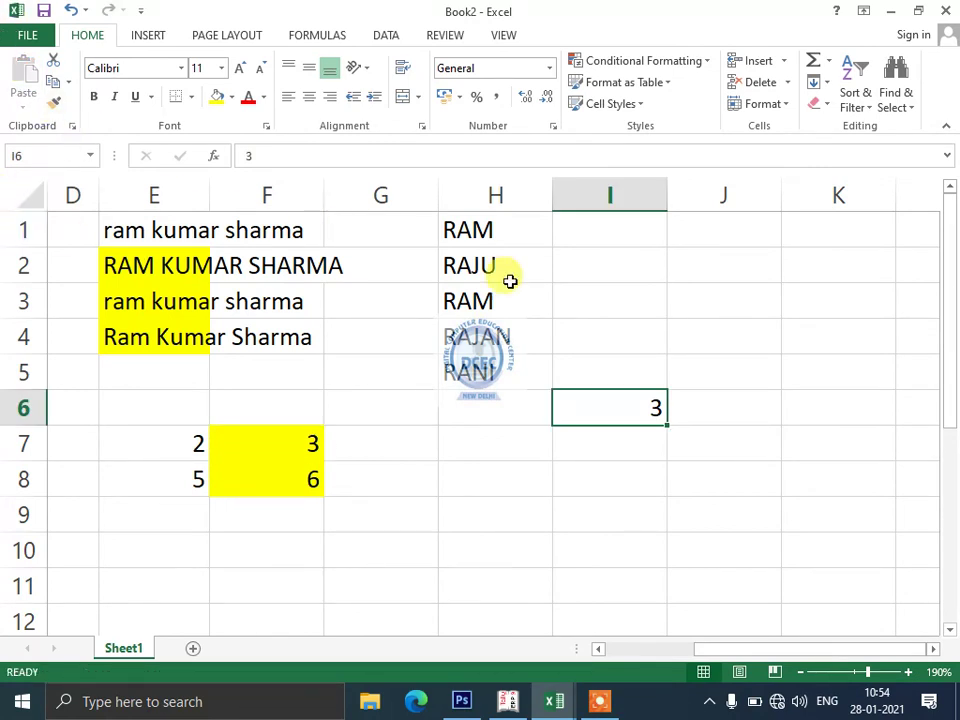
left_click(583, 438)
left_click(610, 418)
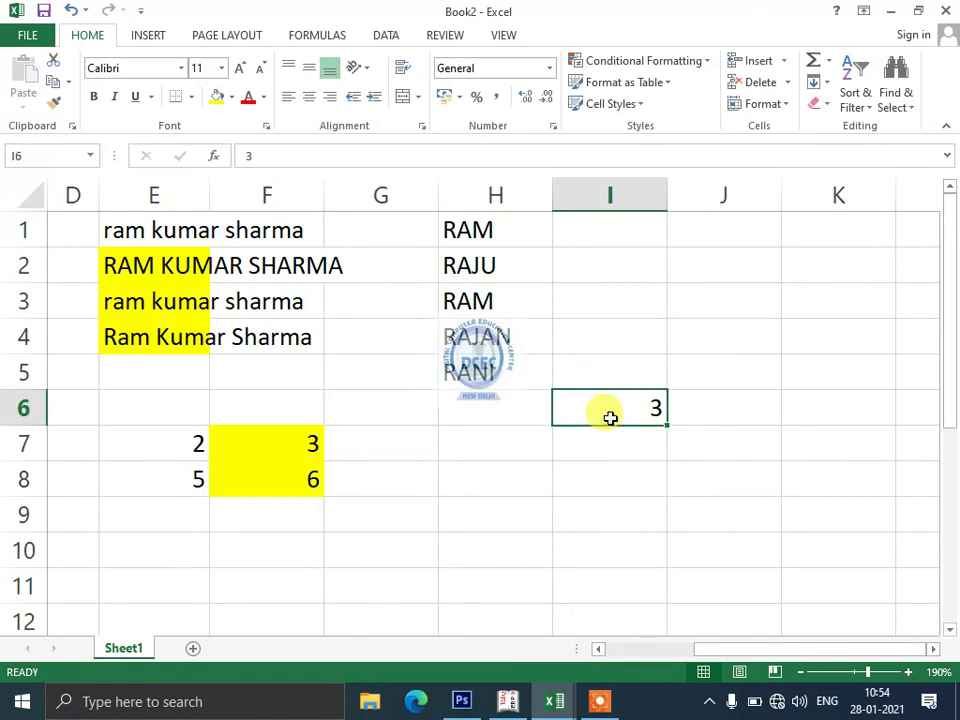
Switch on Show Formulas and zoom out to view every formula on the sheet
left_click(322, 32)
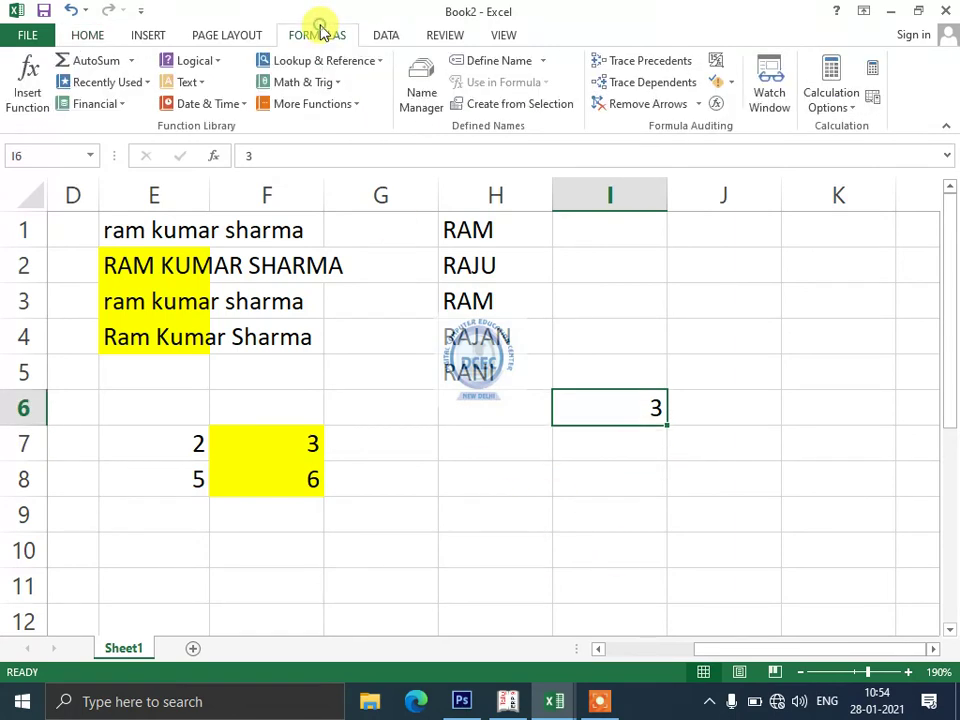
left_click(715, 60)
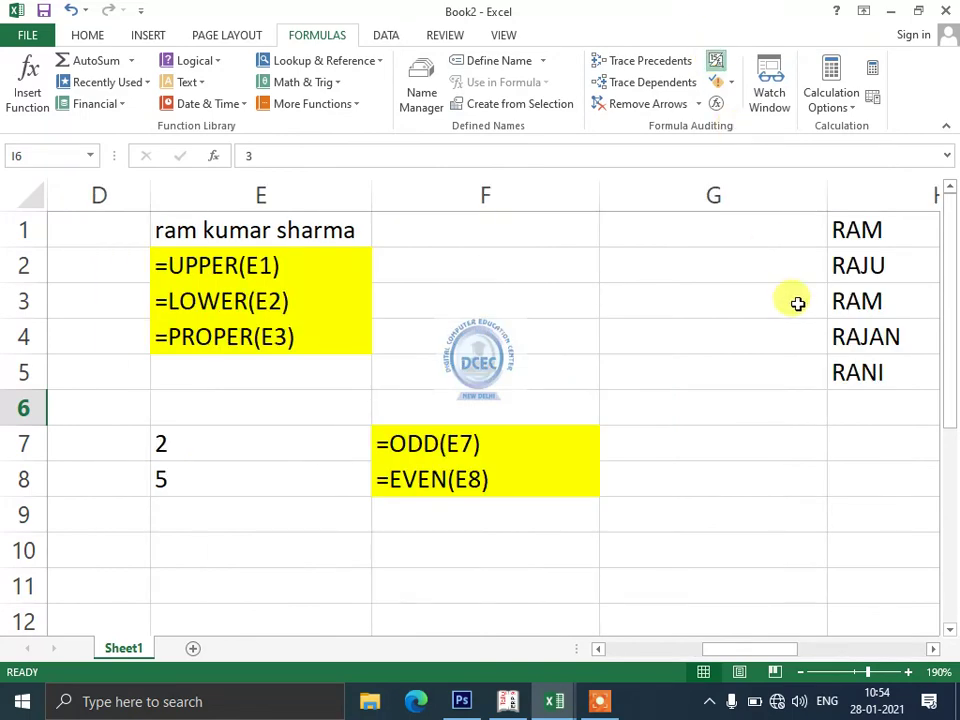
left_click(800, 672)
left_click(800, 672)
left_click(800, 672)
left_click(800, 672)
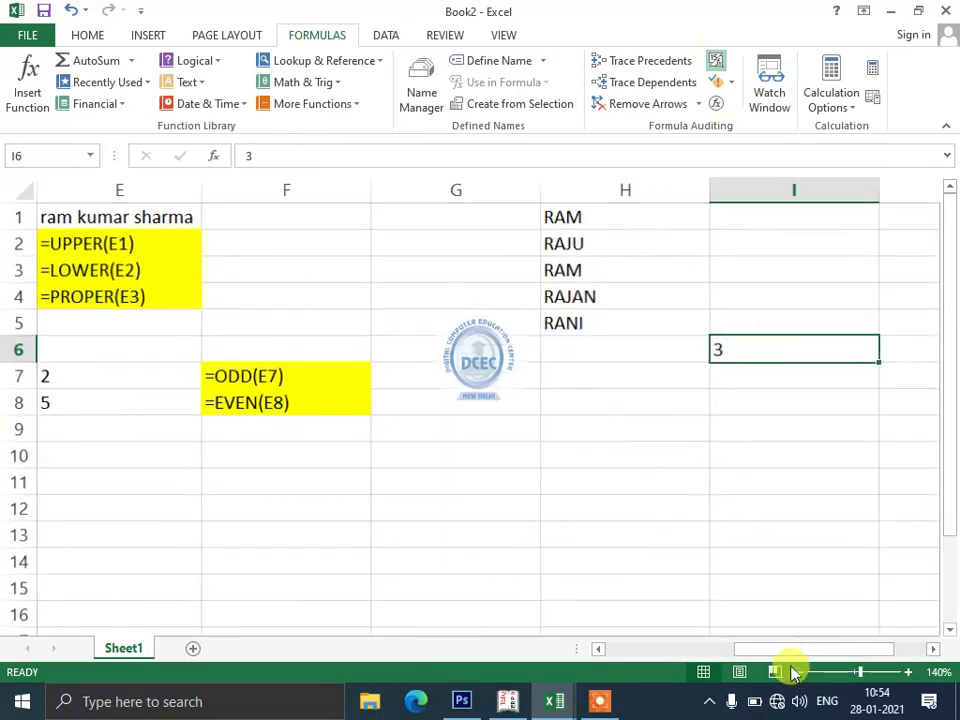
left_click(800, 672)
left_click_drag(784, 655, 677, 656)
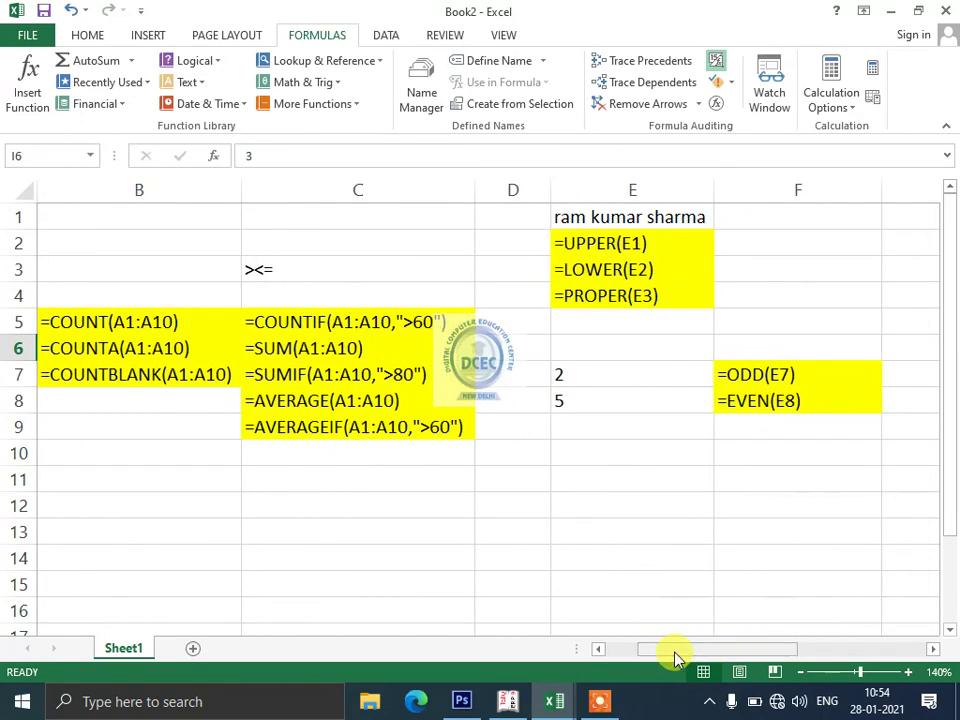
left_click(800, 672)
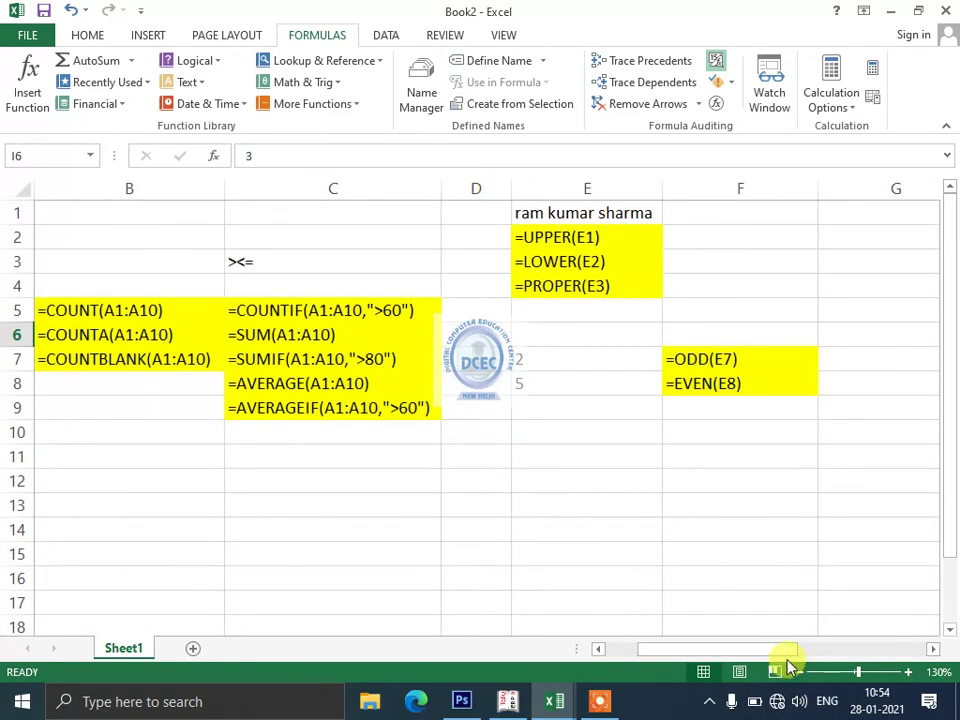